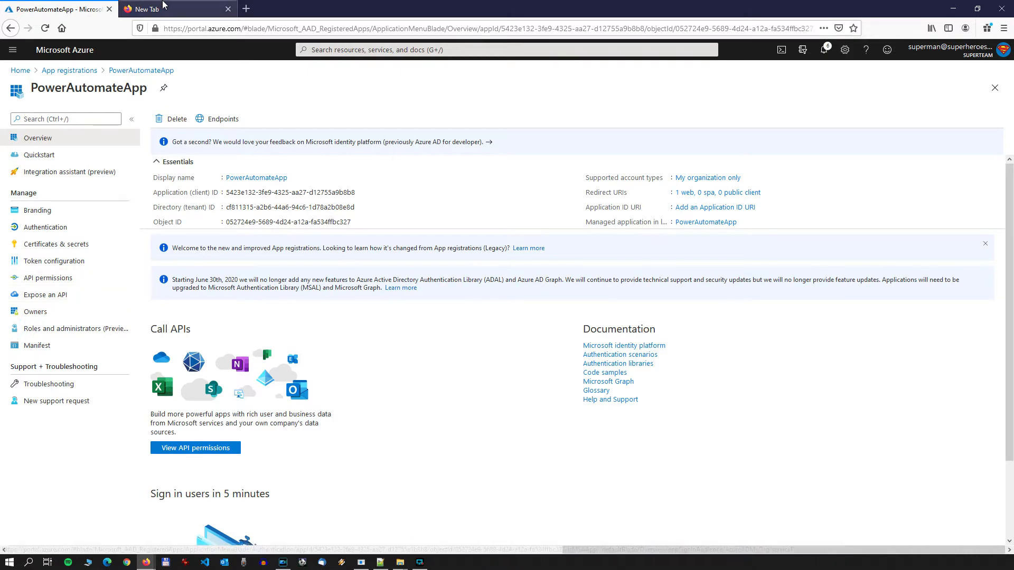
Step: Switch to the empty browser tab, open the Power Automate site and go to its custom connectors page
click(167, 8)
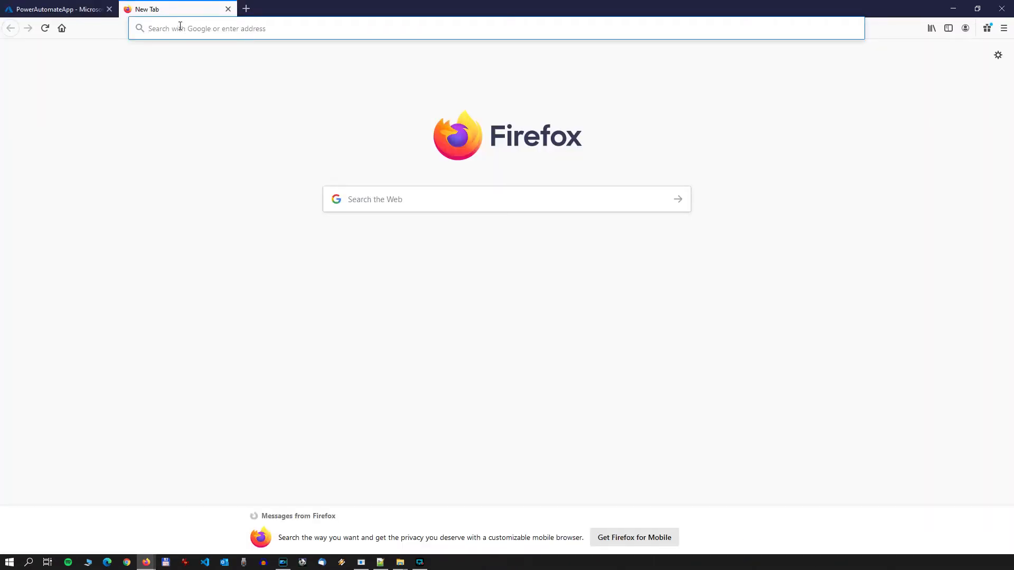
text(flow.microsoft.com/)
key(Return)
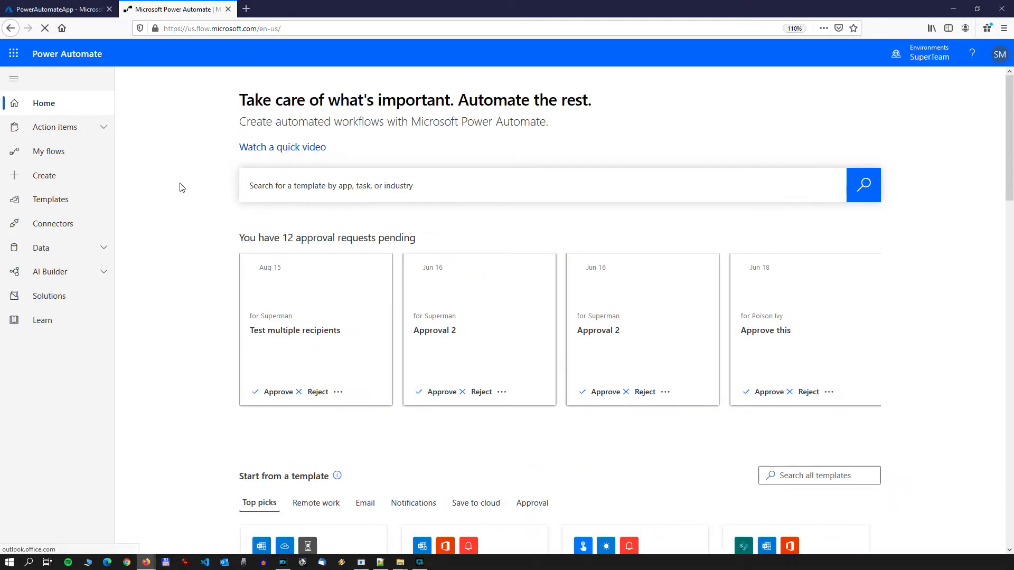
click(107, 252)
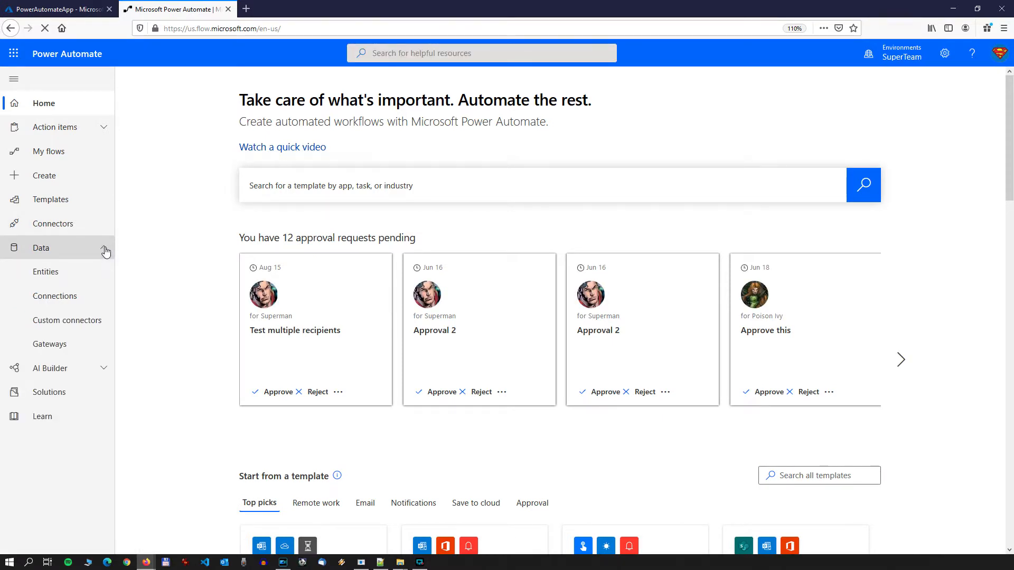
click(83, 320)
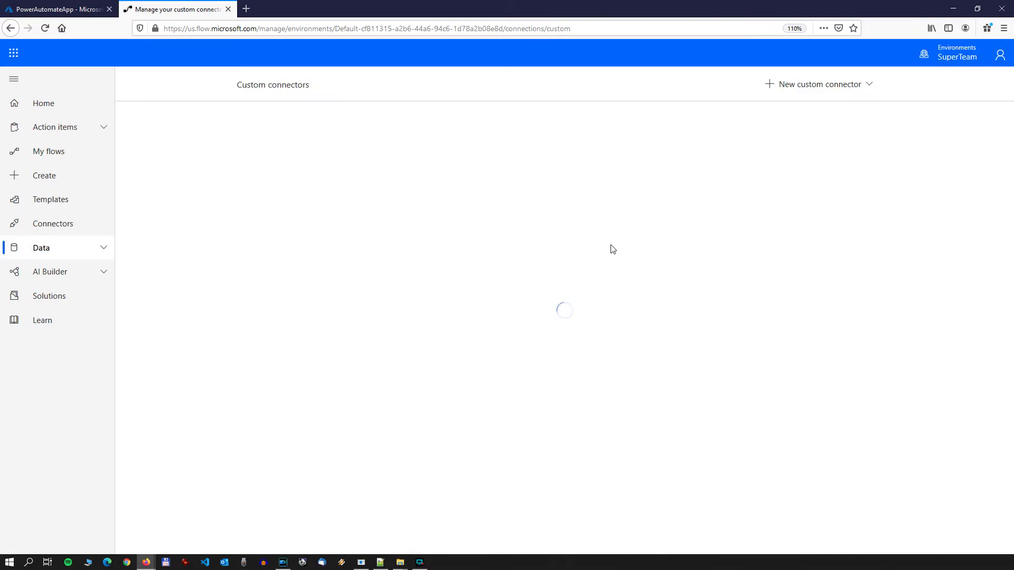
Step: Create a new custom connector from blank with the name PowerAutomateCustomConnector
click(871, 86)
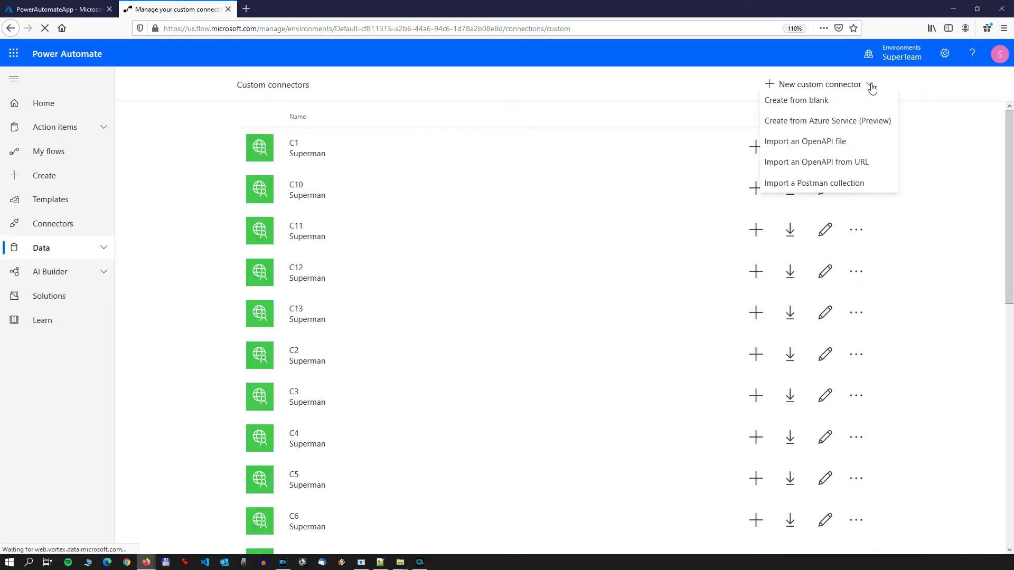
click(800, 104)
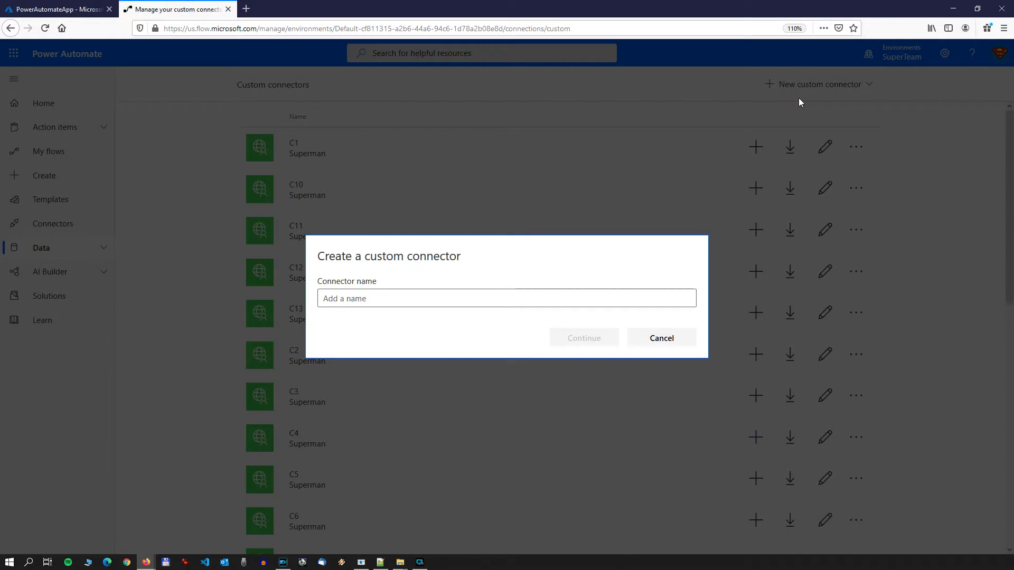
click(384, 299)
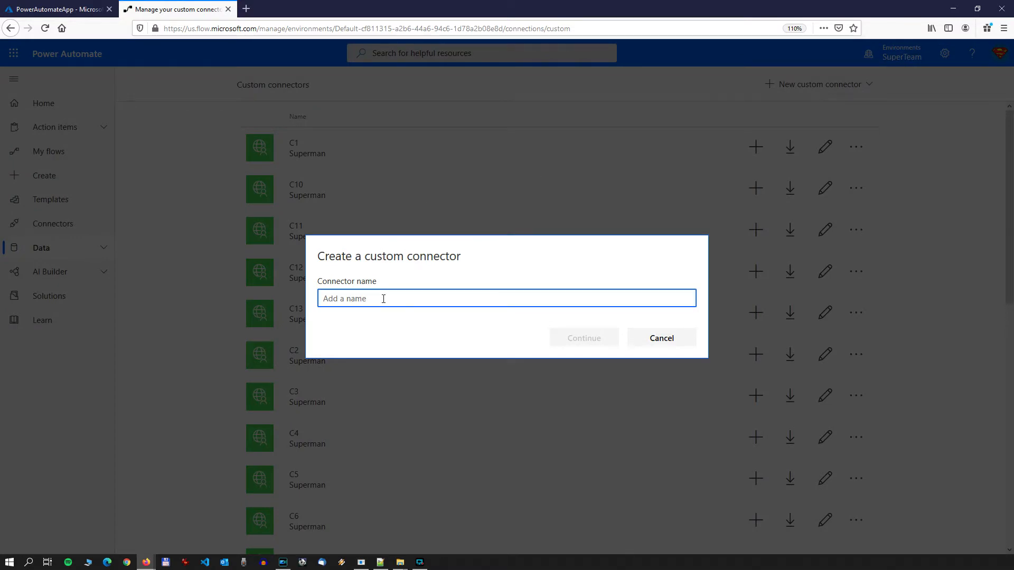
text(Power)
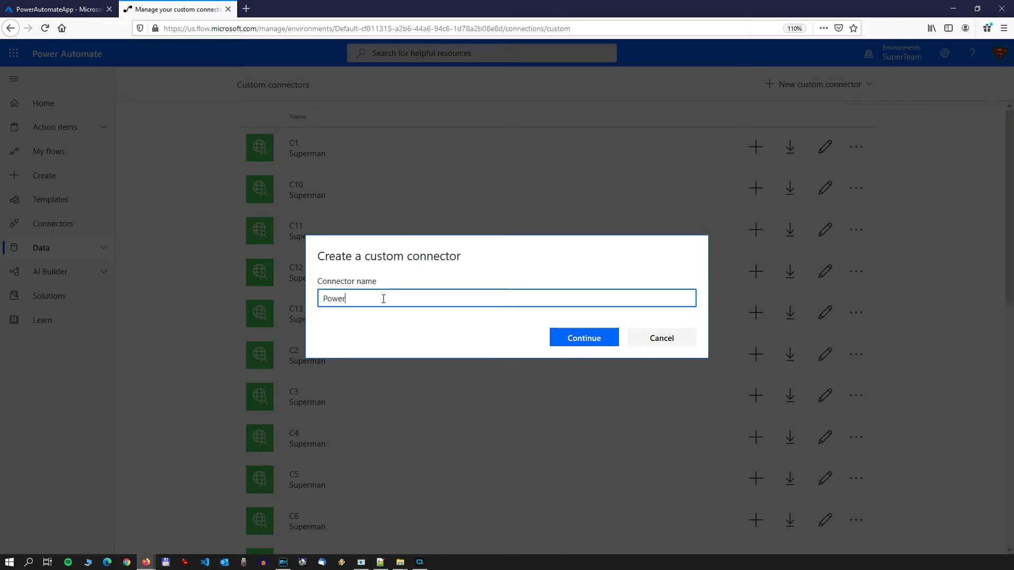
text(Automat)
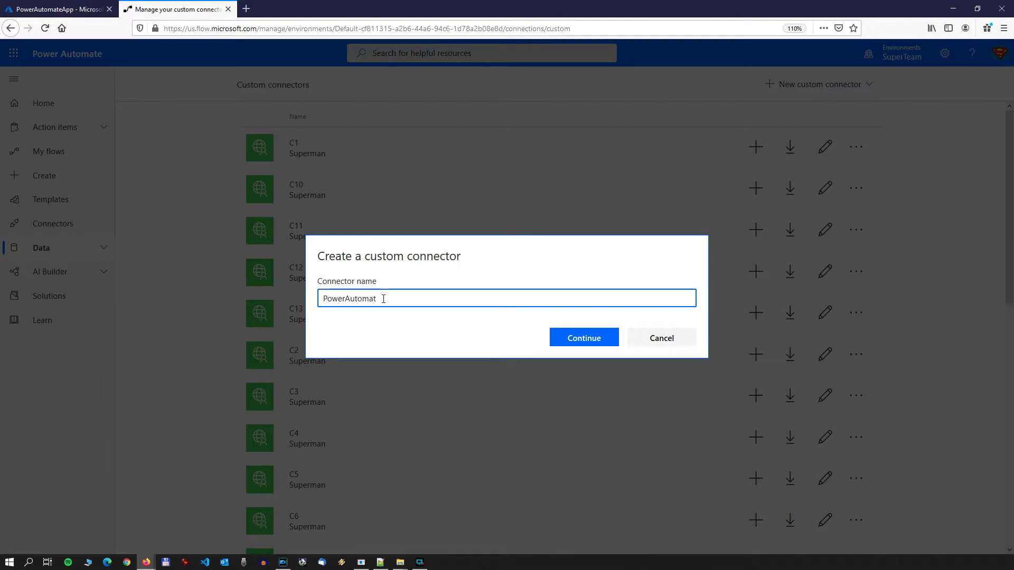
text(eCustomConnector)
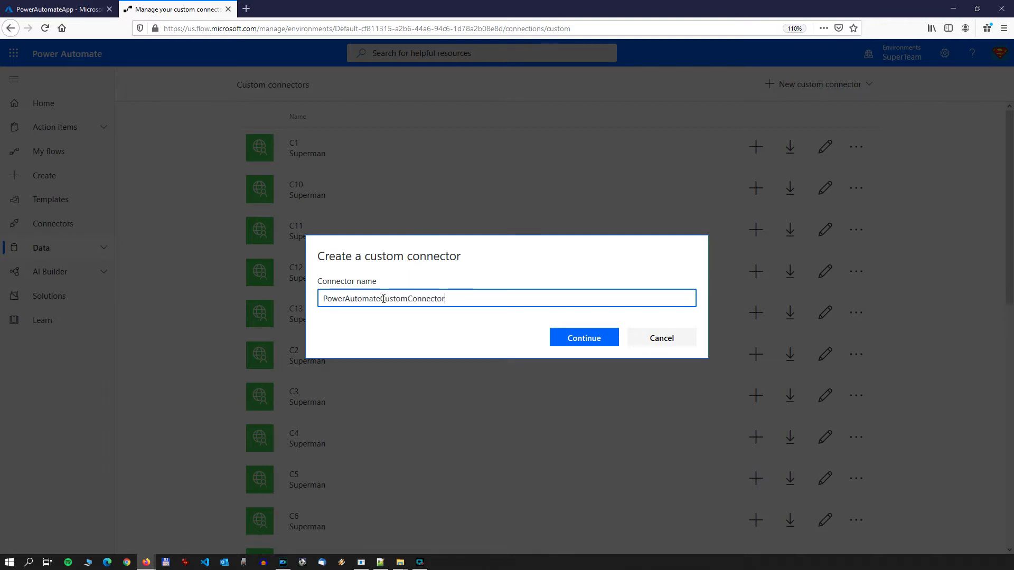
click(598, 338)
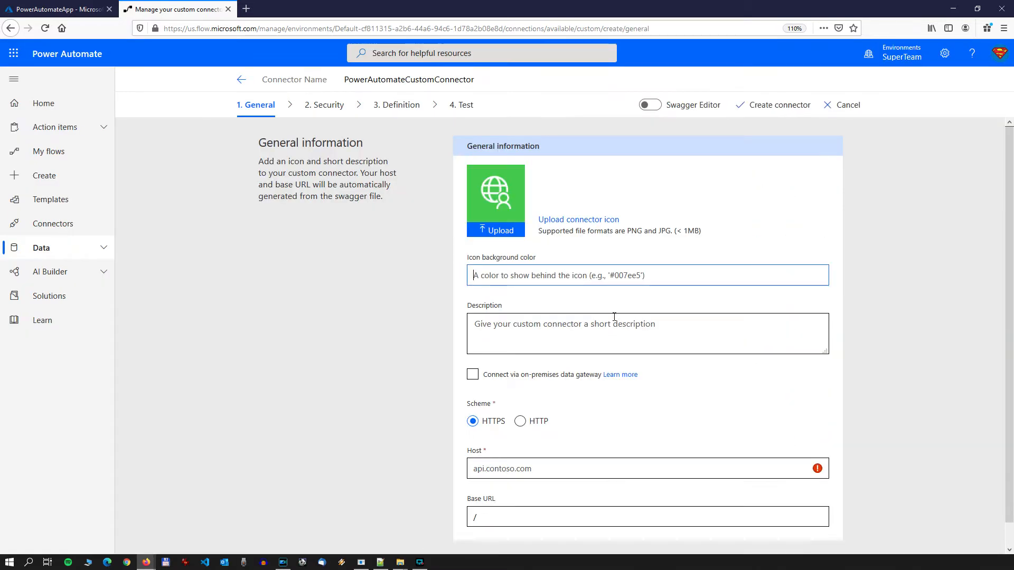
Step: Enter "Power Automate Custom Connector" as the connector's description
click(571, 331)
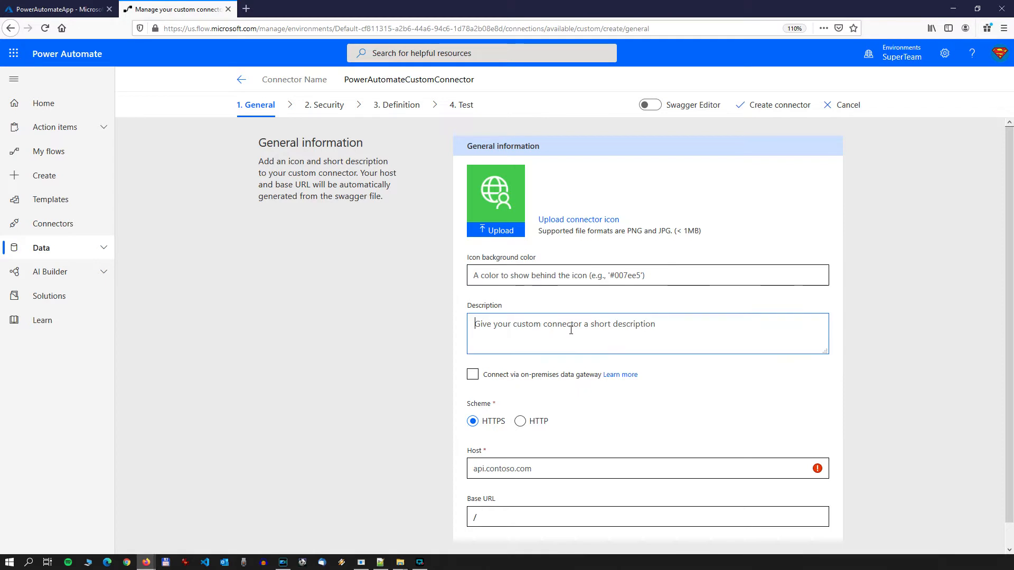
text(Power A)
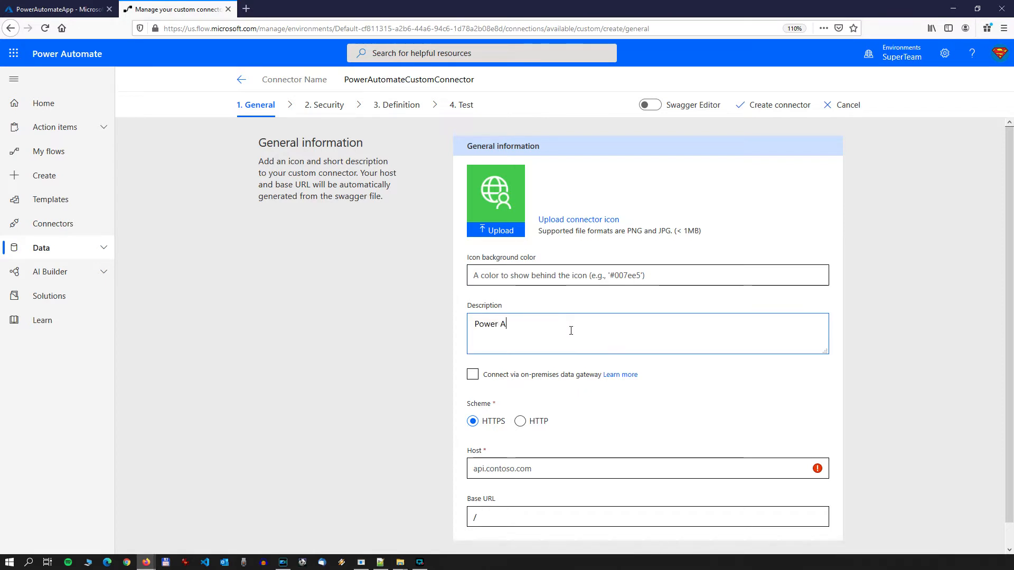
text(utomate Custom Connector)
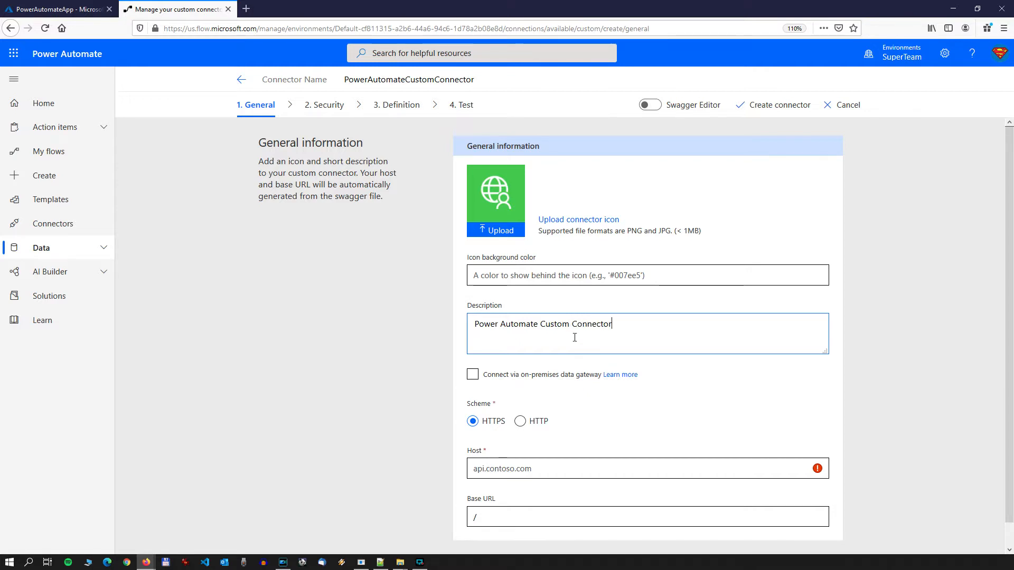
Step: Set the connector's host to api.flow.microsoft.com in the general information
scroll(574, 338, down, 1)
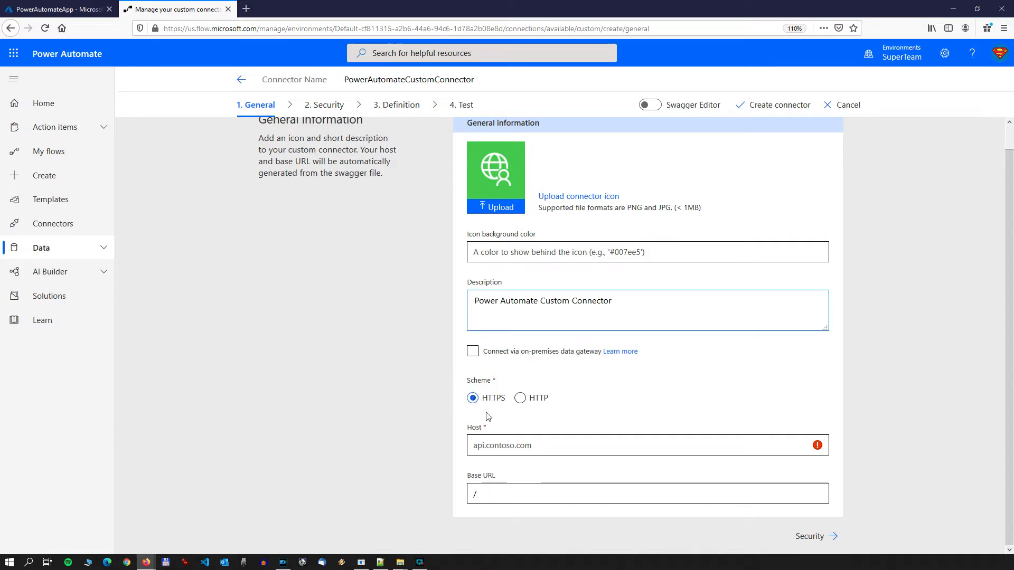
click(507, 448)
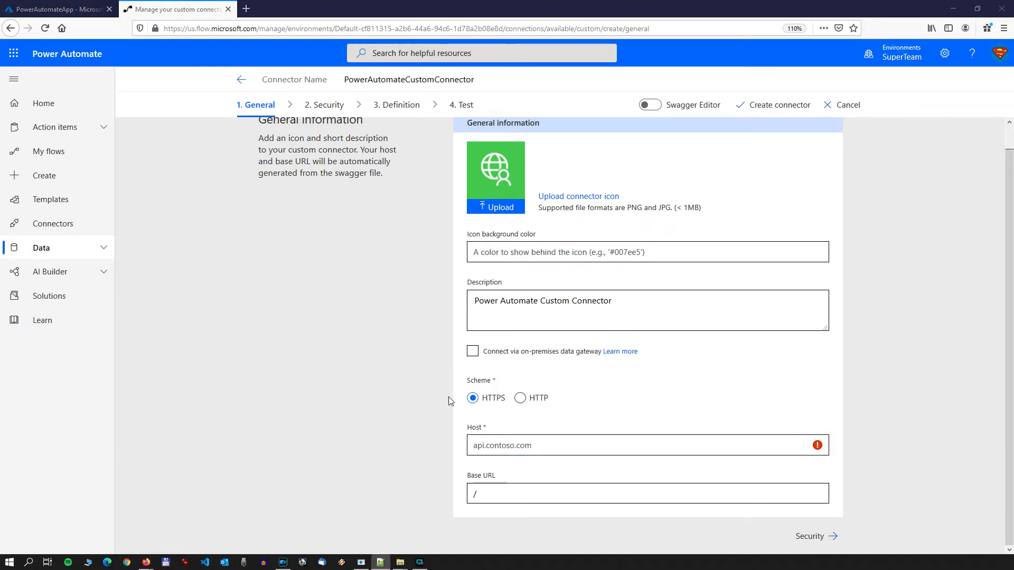
text(api)
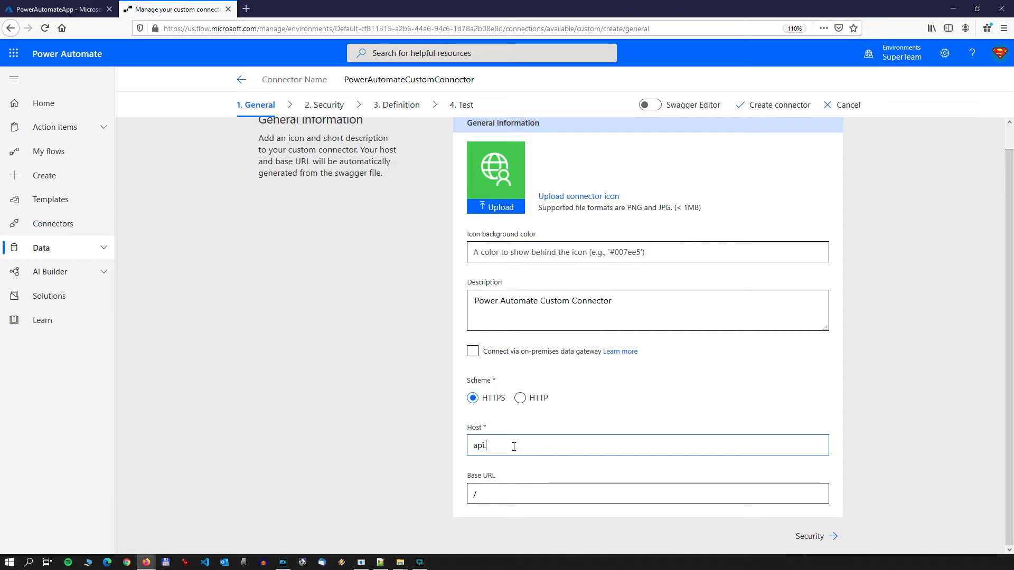
text(.flow.microsoft.com)
Step: Set the connector's base URL to /providers/Microsoft.ProcessSimple/
click(507, 499)
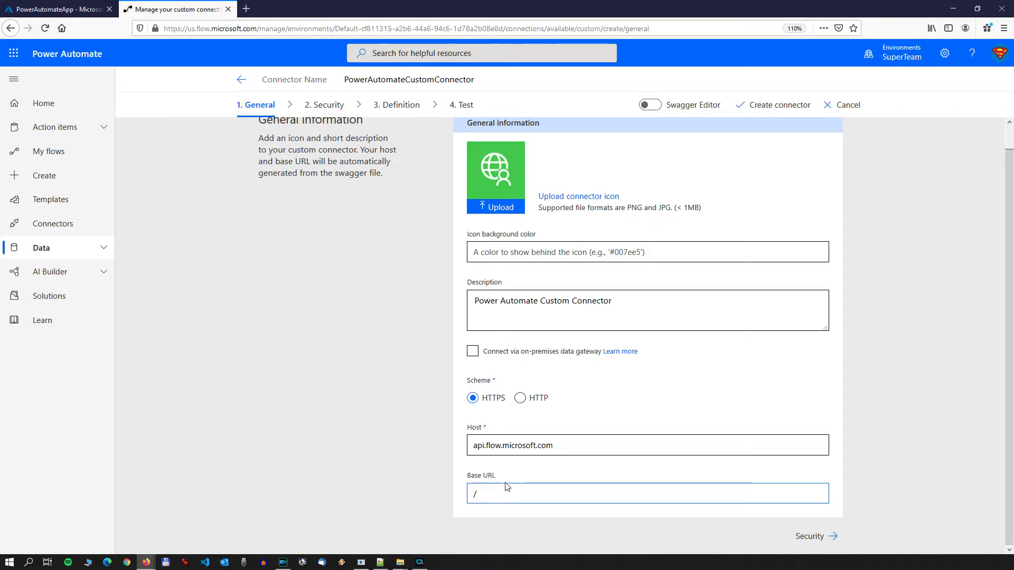
text(providers/Microsoft.Proce)
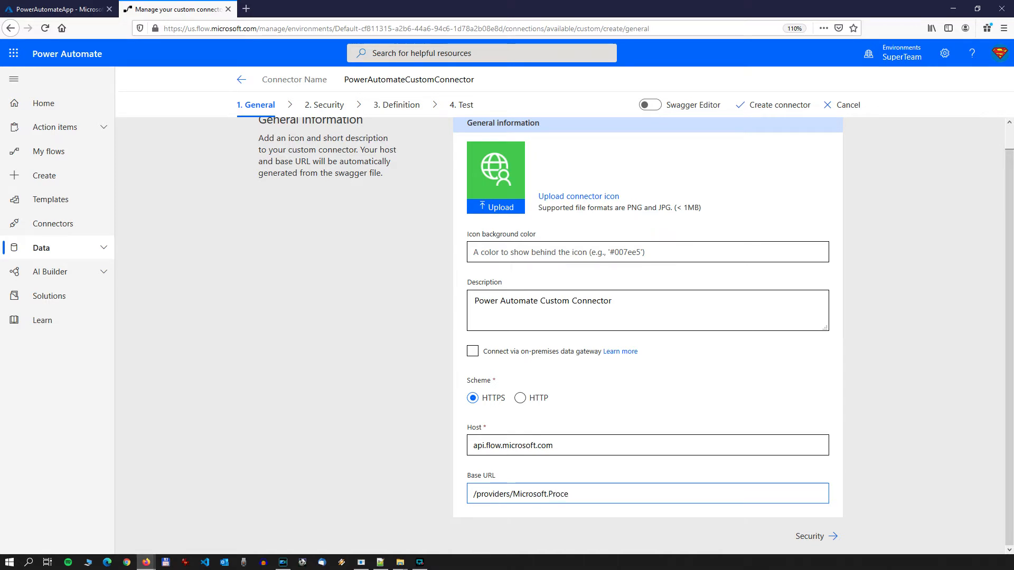
text(ssSimple/)
Step: In the connector's security settings, choose OAuth 2.0 authentication with Azure Active Directory as the identity provider
click(828, 537)
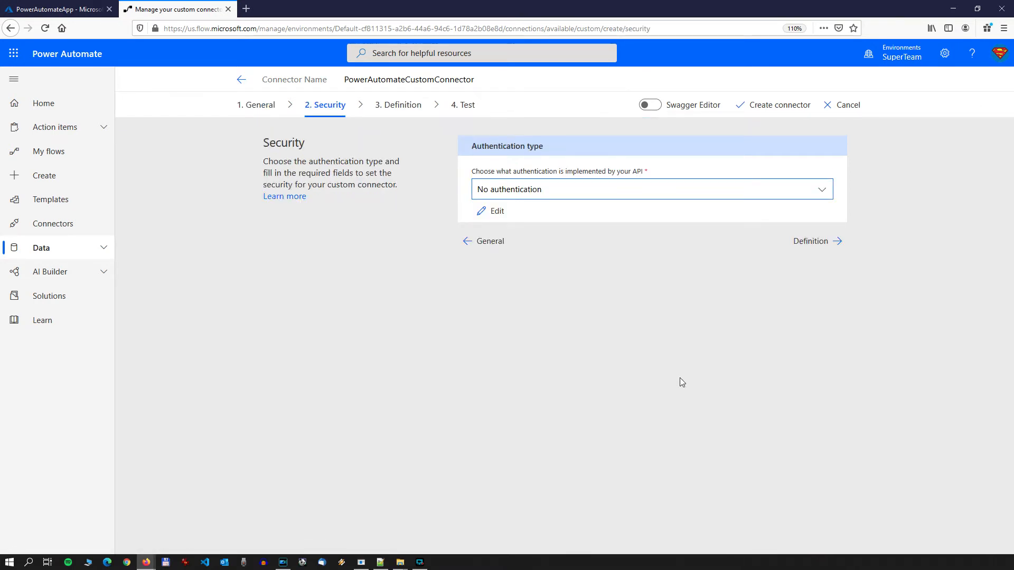
click(545, 190)
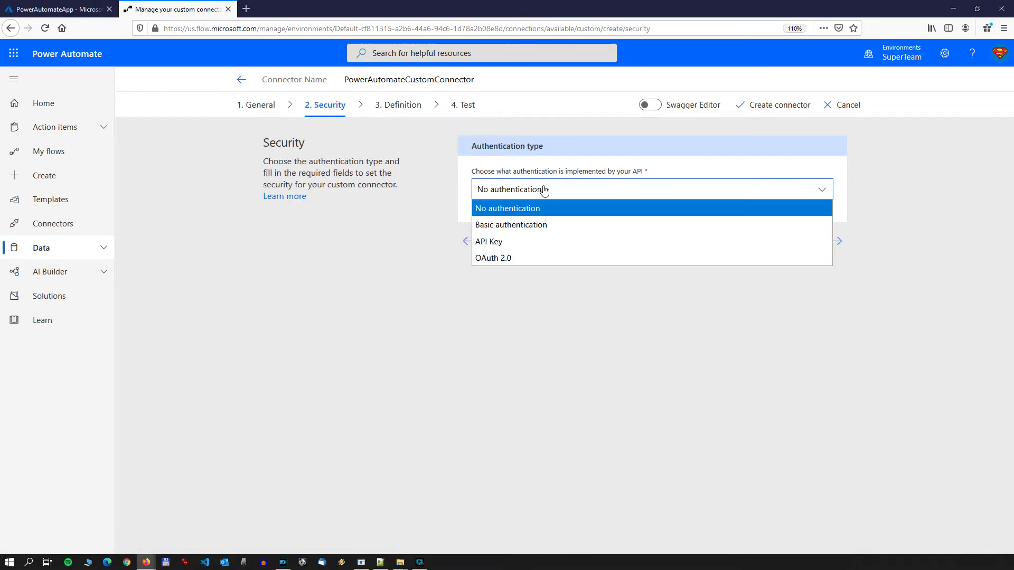
click(507, 259)
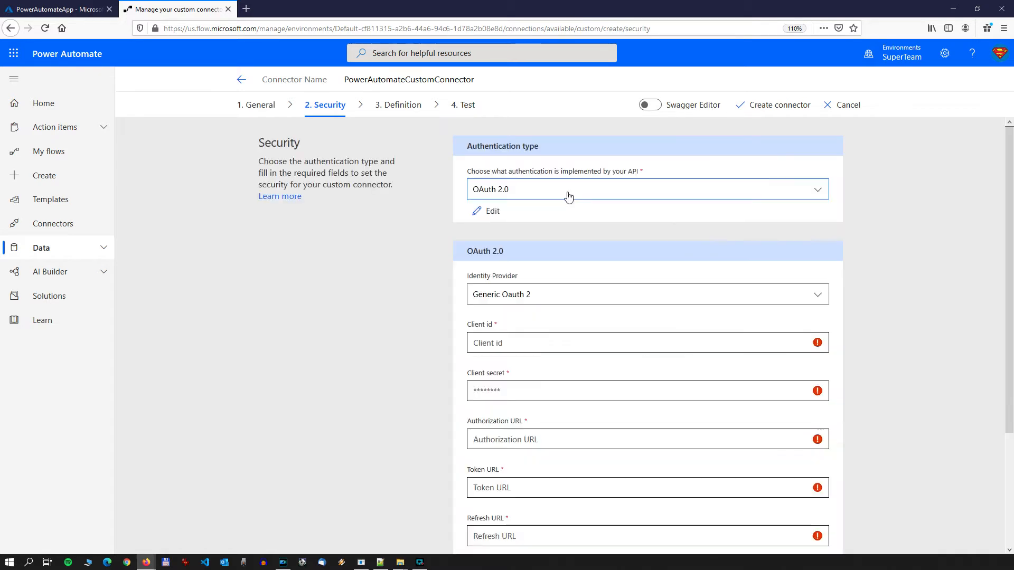
click(538, 298)
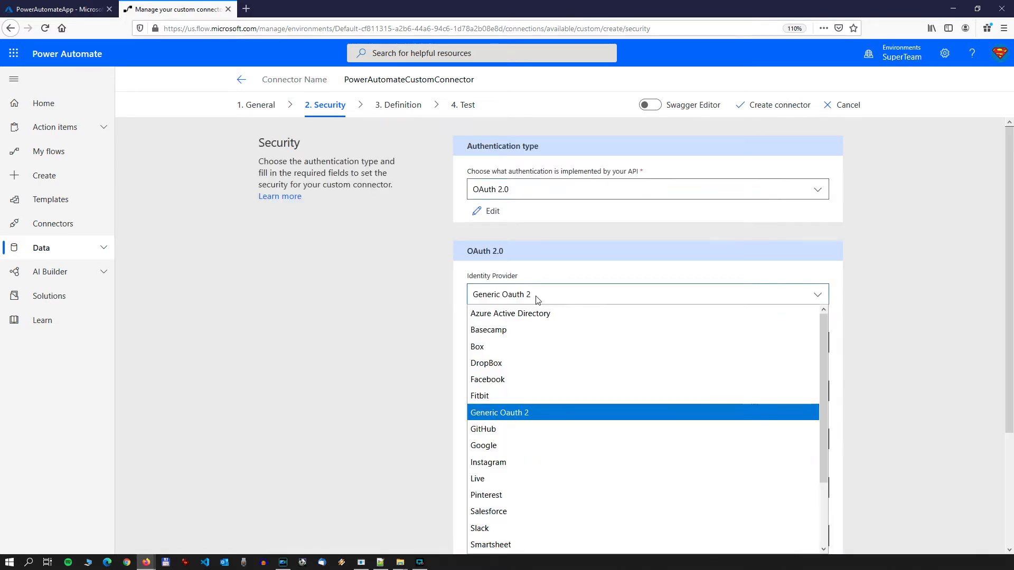
click(486, 315)
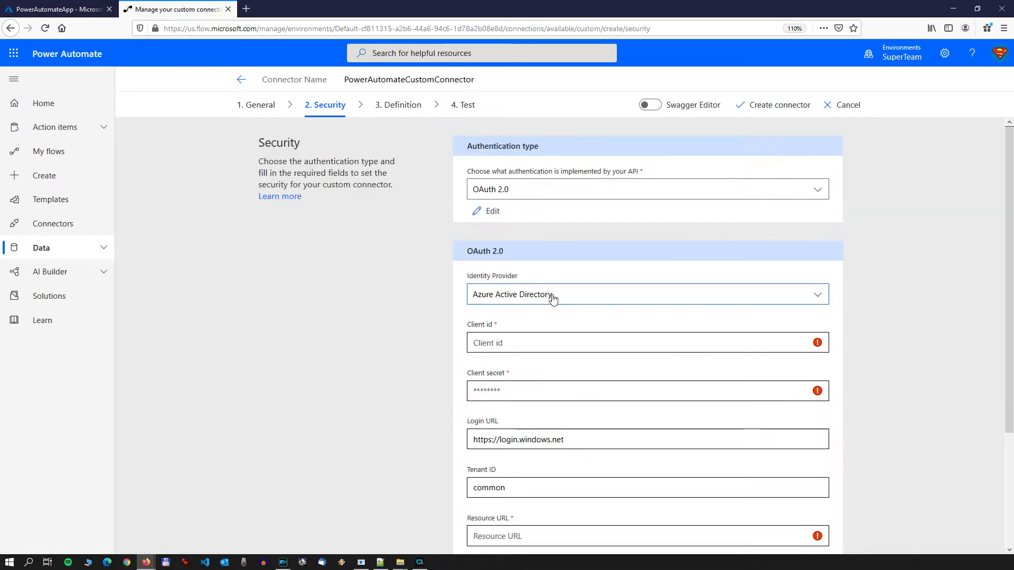
Step: Copy the application (client) ID from the PowerAutomateApp registration in Azure and paste it as the connector's client id
scroll(392, 271, down, 3)
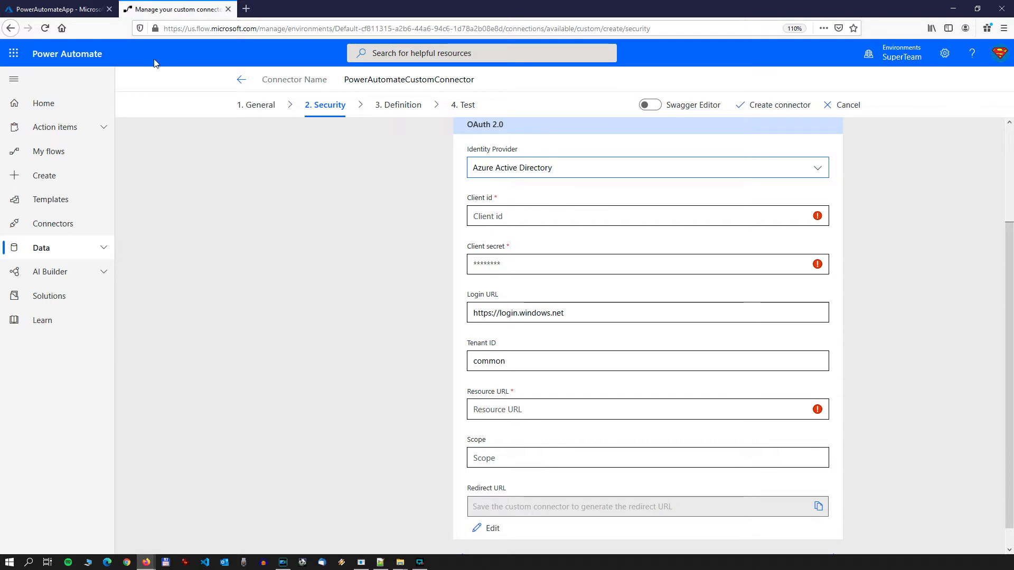
click(66, 10)
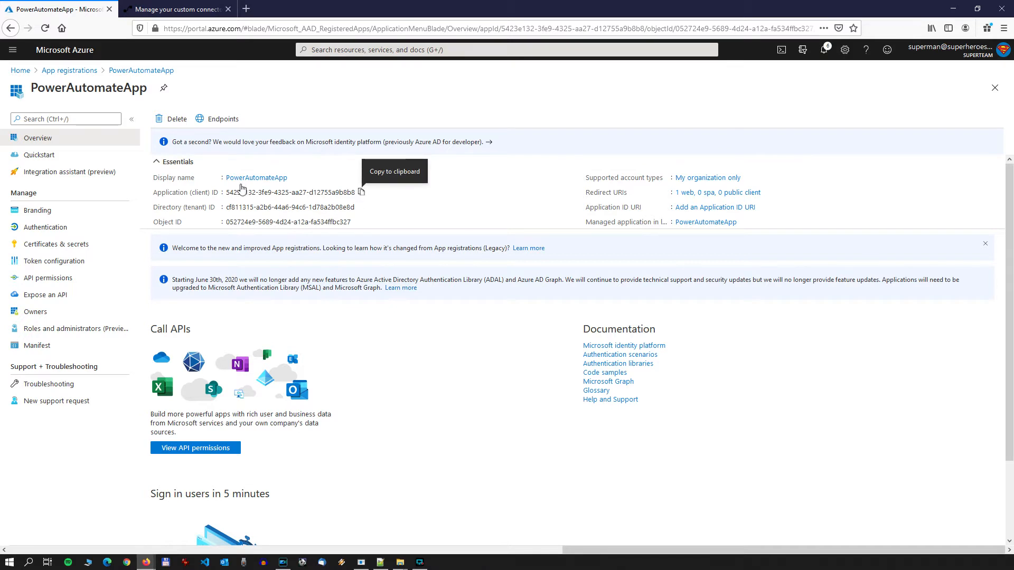
click(362, 193)
key(ctrl+Tab)
click(525, 217)
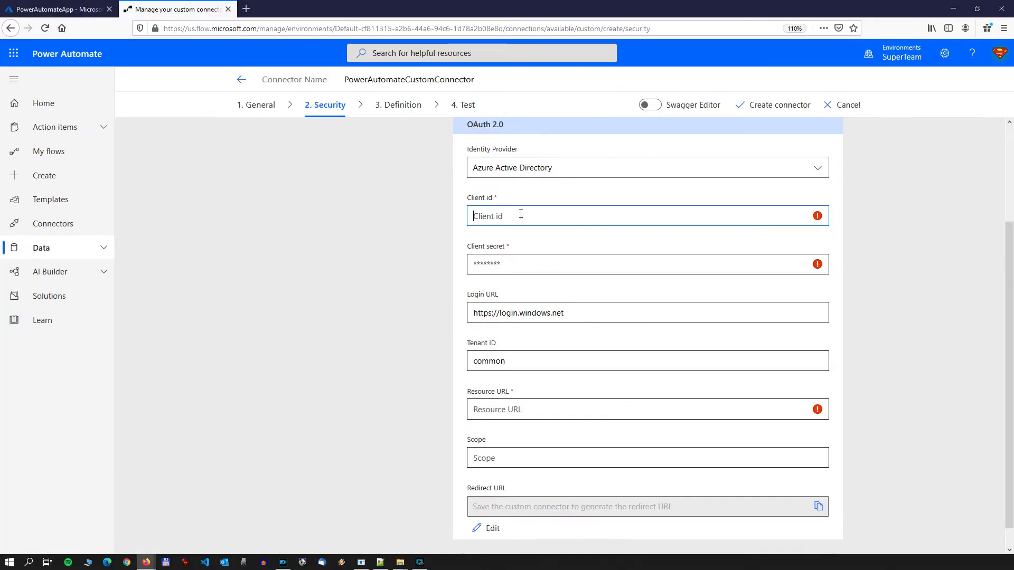
right_click(525, 217)
click(532, 273)
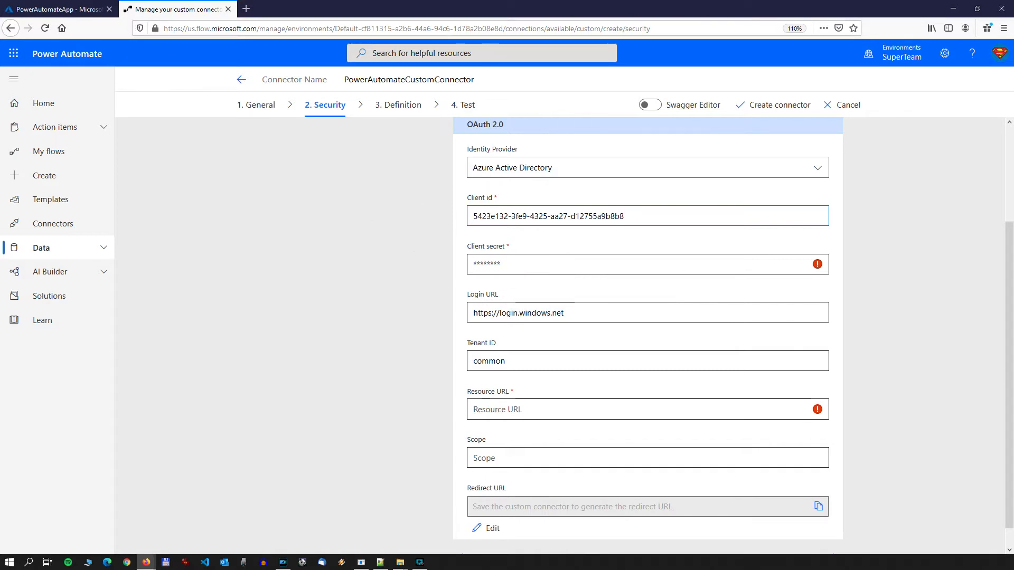
Step: Fetch the app's client secret from the other window and paste it into the connector's Client secret field
key(alt+Tab)
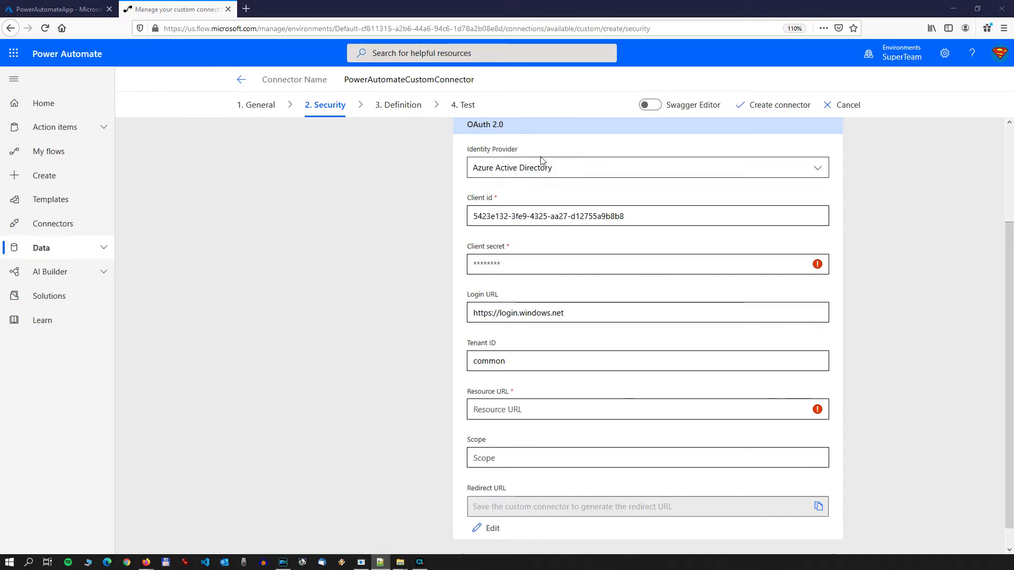
click(568, 264)
key(ctrl+v)
click(587, 315)
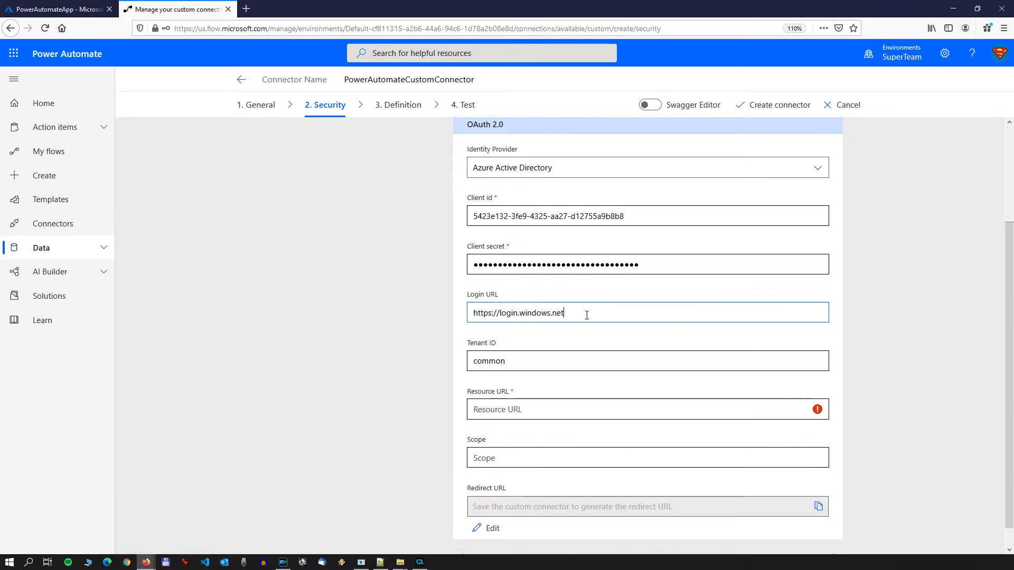
Step: Copy the directory (tenant) ID from the PowerAutomateApp registration in Azure and replace the connector's Tenant ID with it
scroll(460, 293, down, 1)
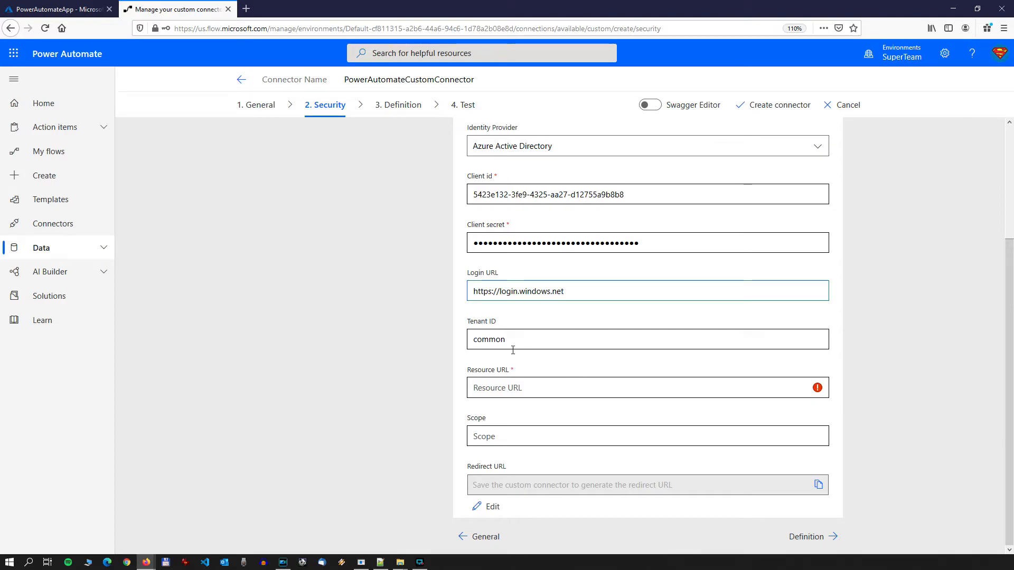
click(69, 11)
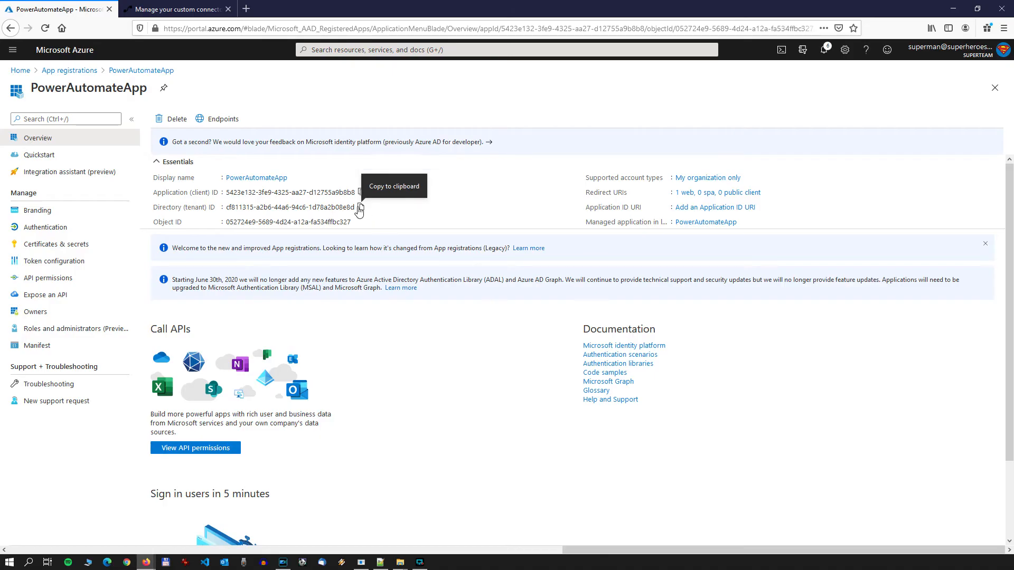
click(361, 207)
click(178, 9)
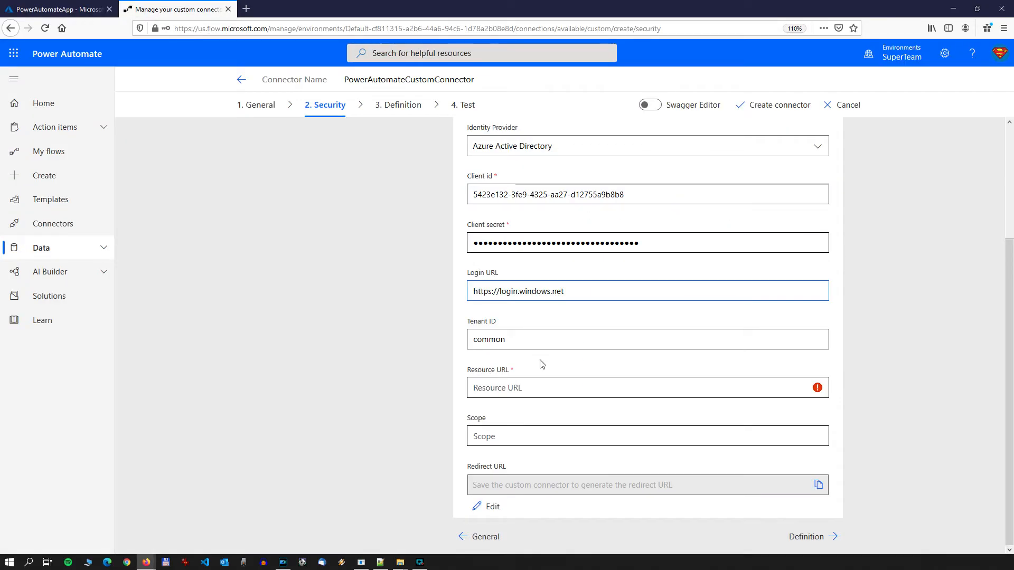
double_click(491, 340)
key(ctrl+v)
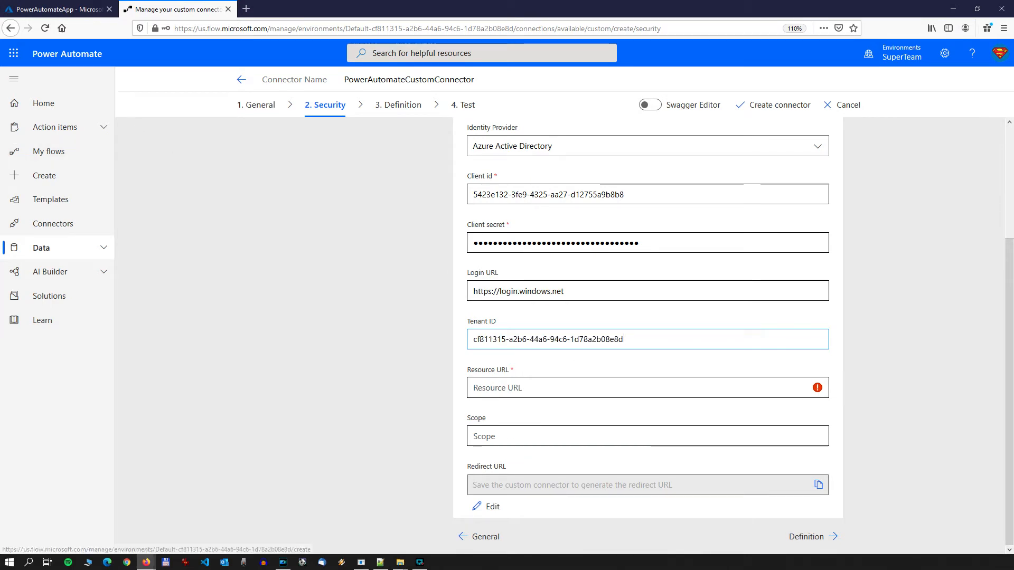
key(alt+Tab)
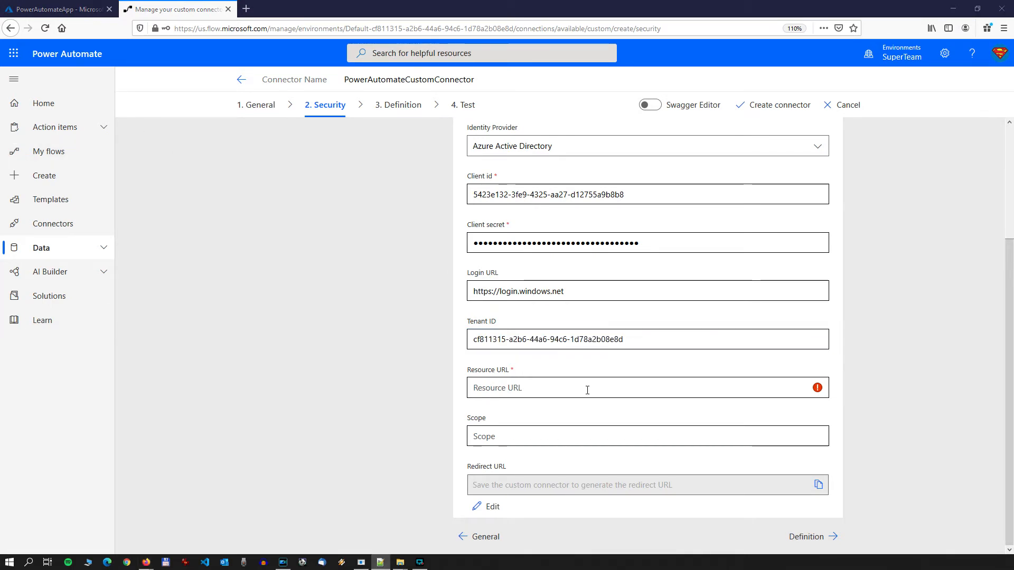
click(63, 13)
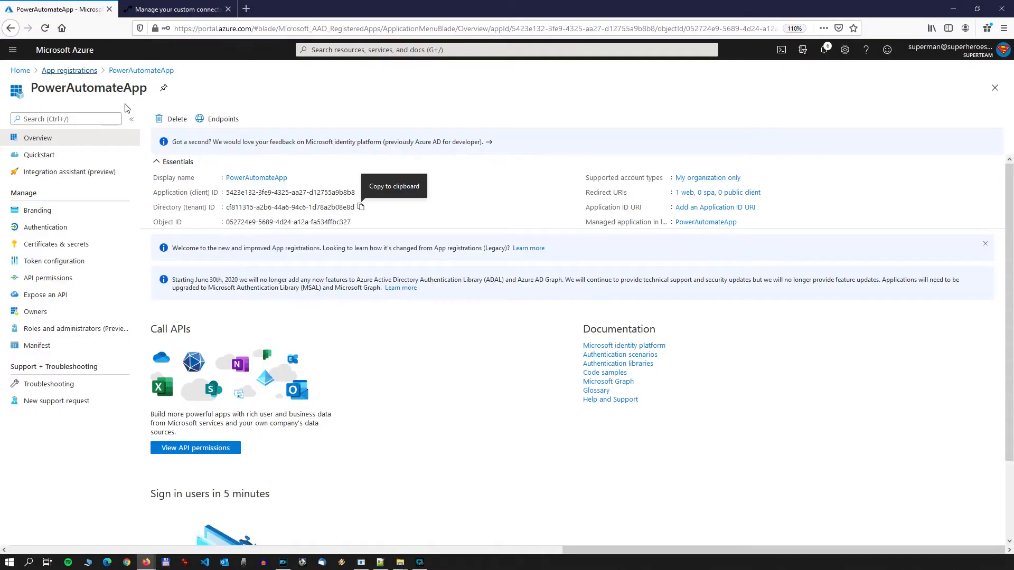
click(58, 280)
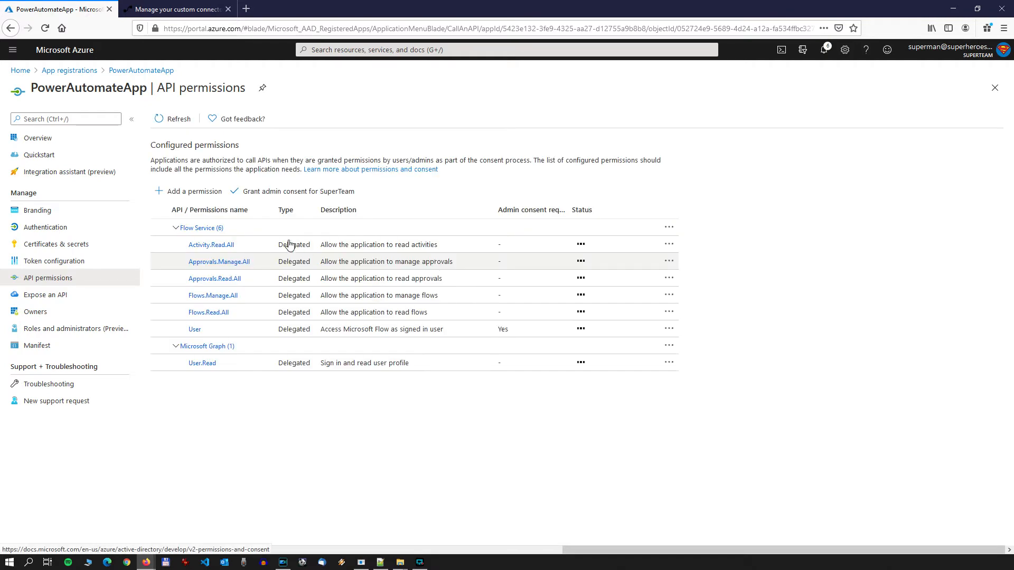
click(217, 228)
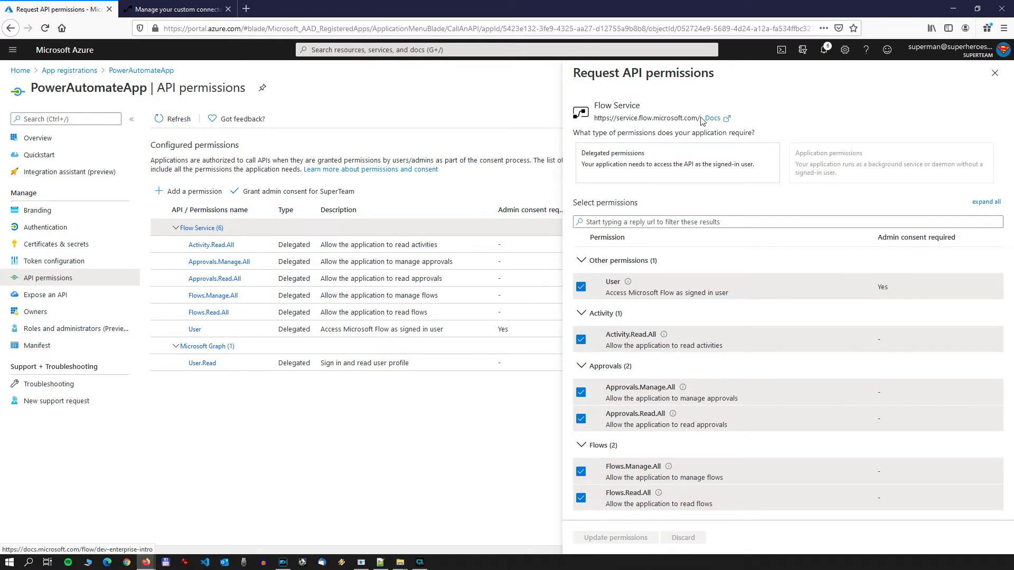
mouse_move(702, 121)
mouse_down()
mouse_move(599, 120)
mouse_move(700, 117)
mouse_up()
right_click(602, 121)
click(595, 120)
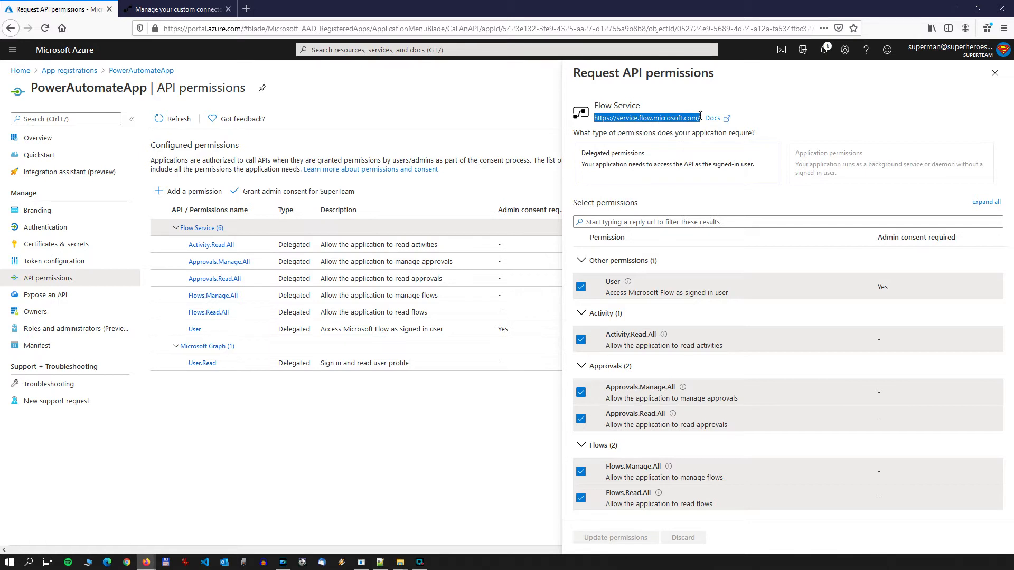
right_click(700, 117)
click(726, 191)
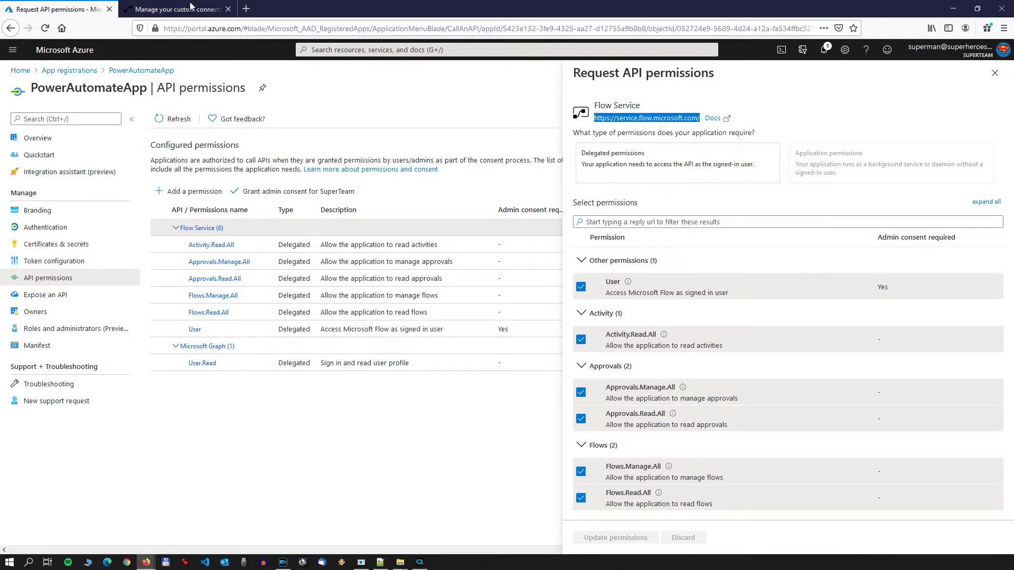
click(191, 6)
right_click(526, 387)
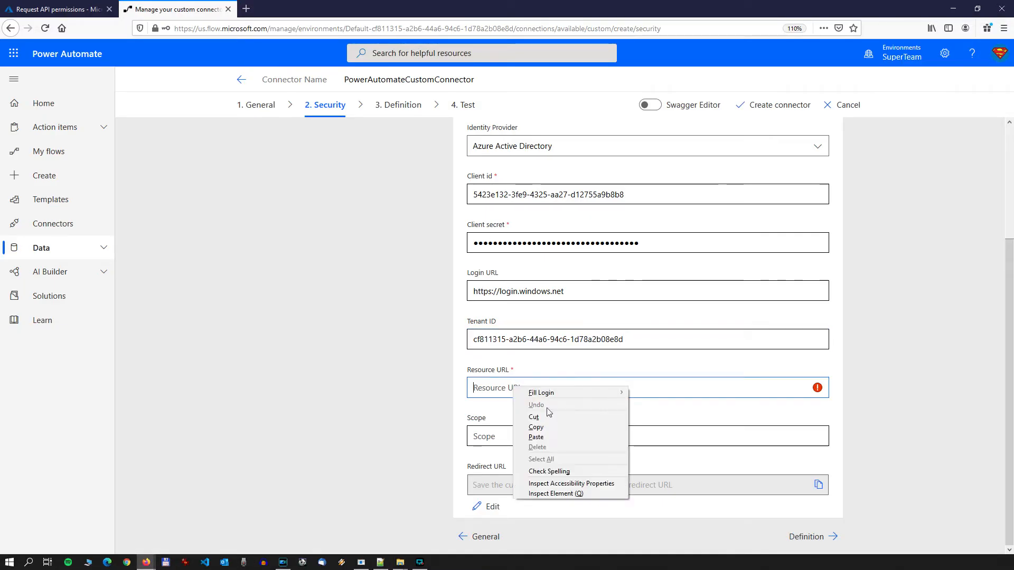
click(554, 433)
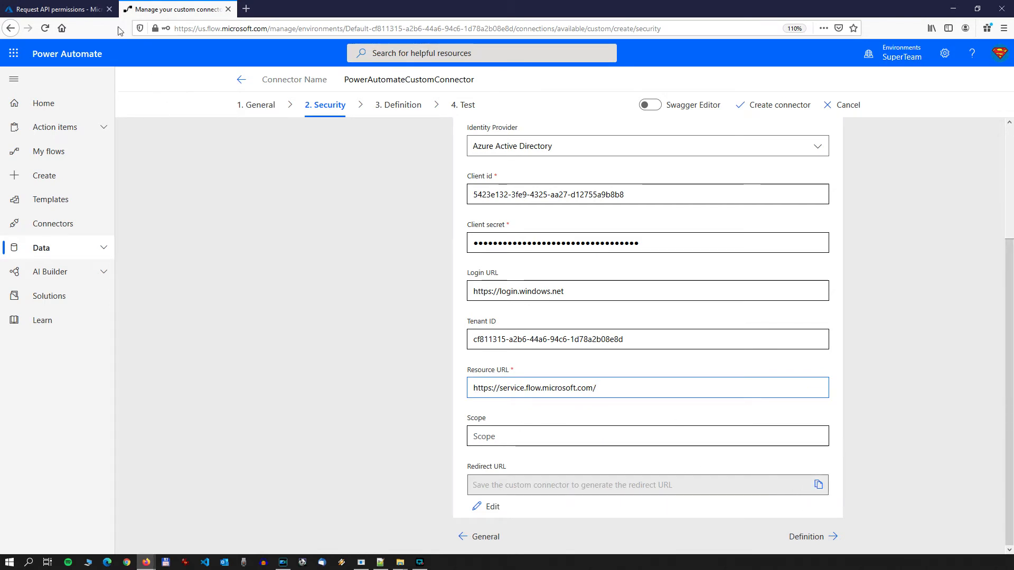
Step: Review PowerAutomateApp's Flow Service permissions and its web redirect URI in Azure, then return to the connector's security settings
click(58, 9)
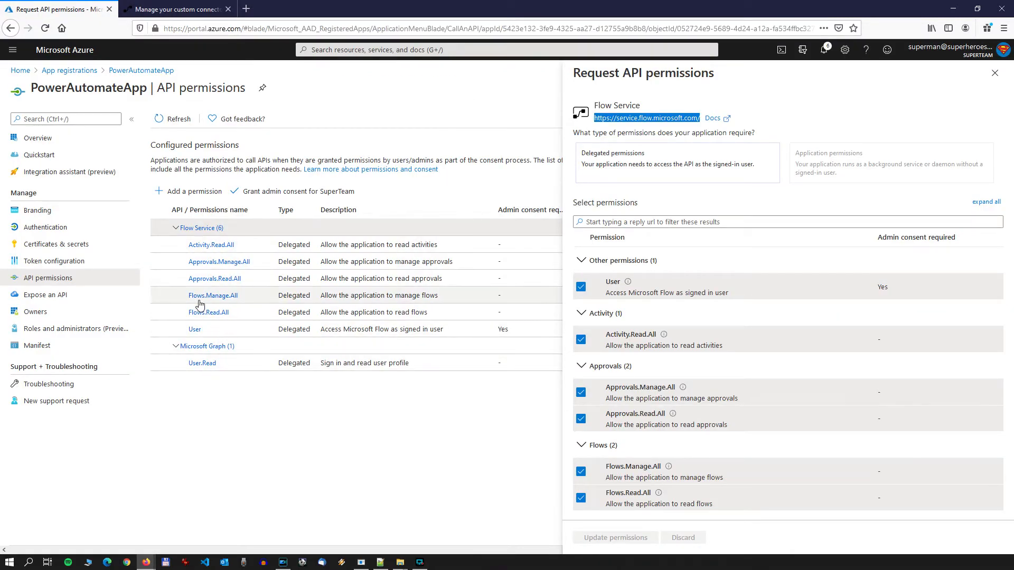
click(174, 9)
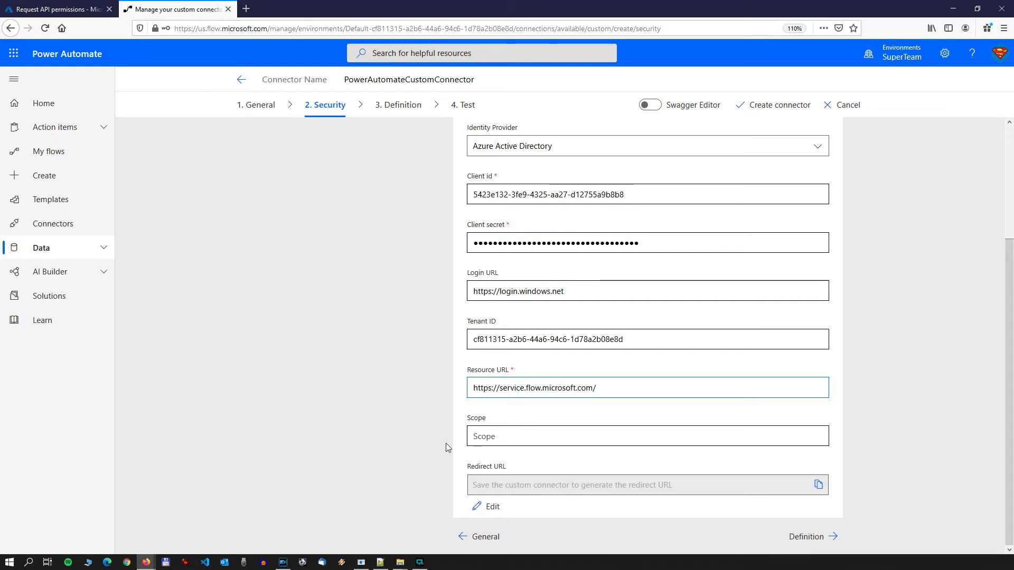
click(58, 9)
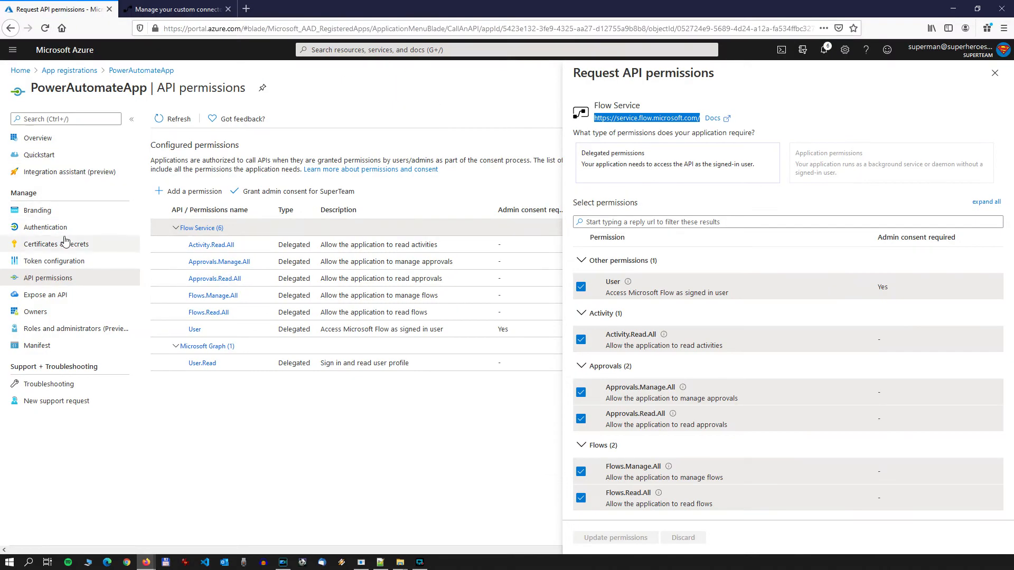
click(27, 232)
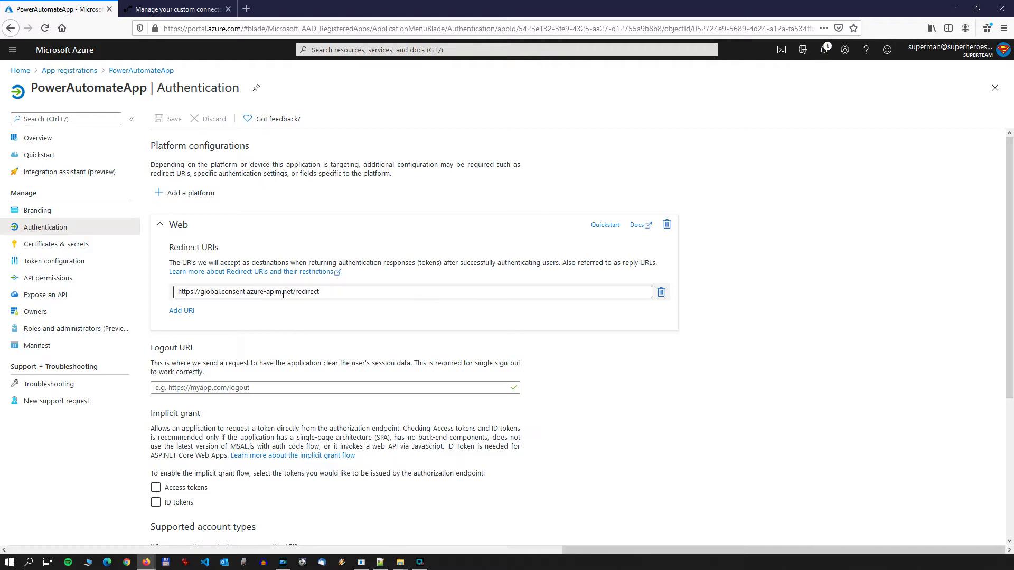
click(174, 9)
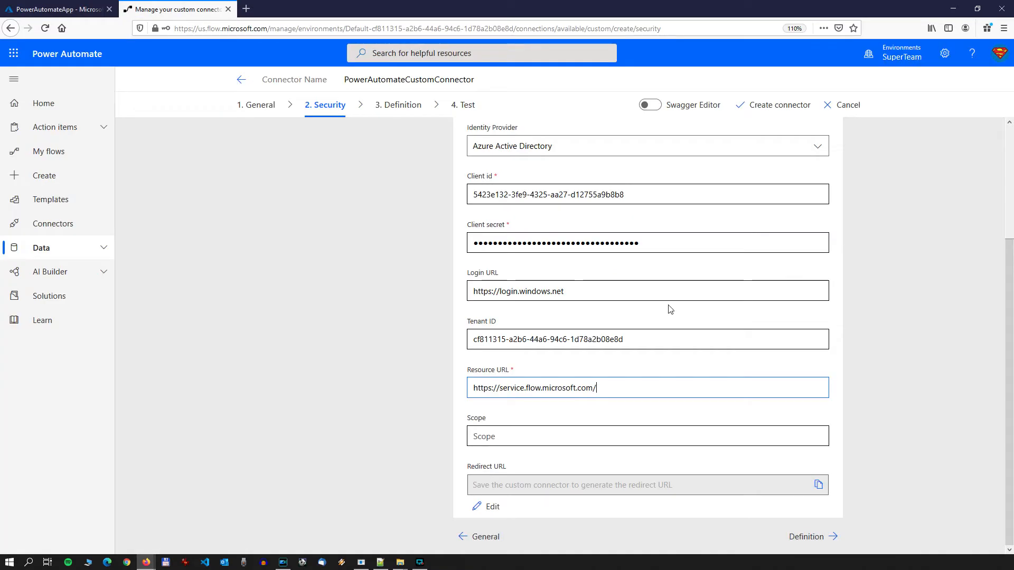
Step: Create the custom connector and check the redirect URL generated in its security settings
click(772, 105)
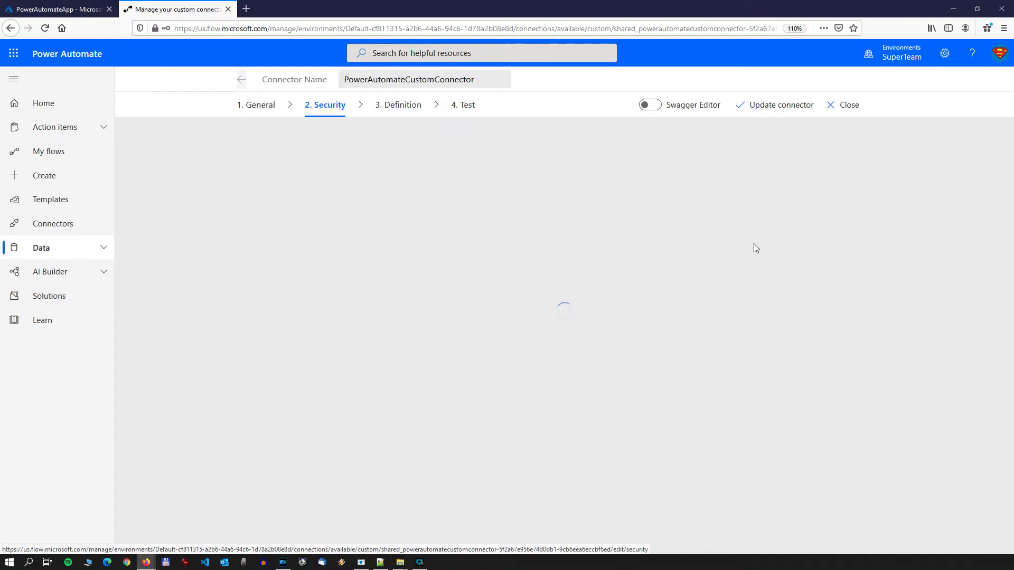
scroll(759, 252, down, 2)
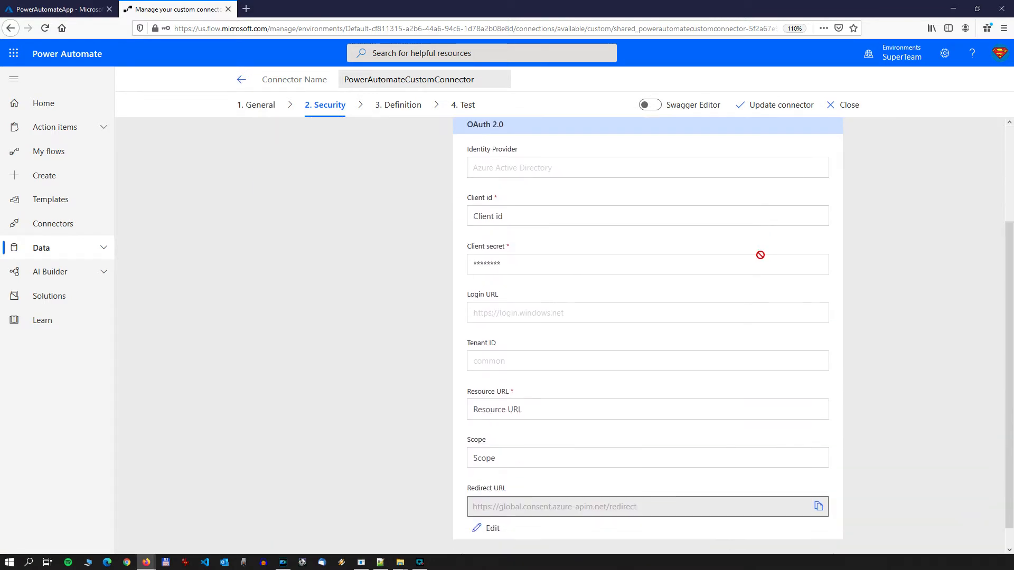
scroll(760, 255, down, 1)
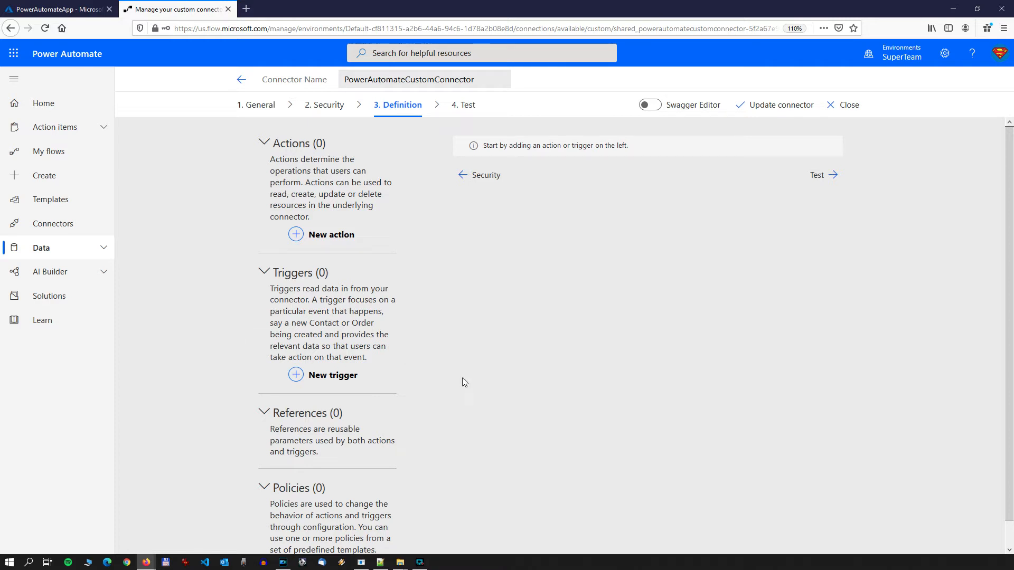
Step: Add a new action to the connector definition with "Get Flow Runs" as both its summary and description
click(335, 236)
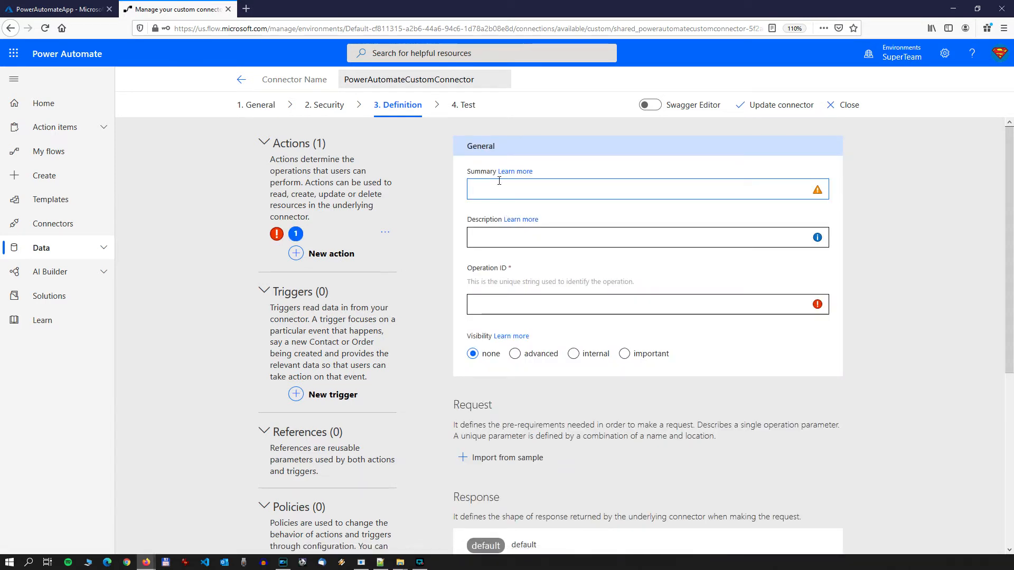
text(Get Flow Runs)
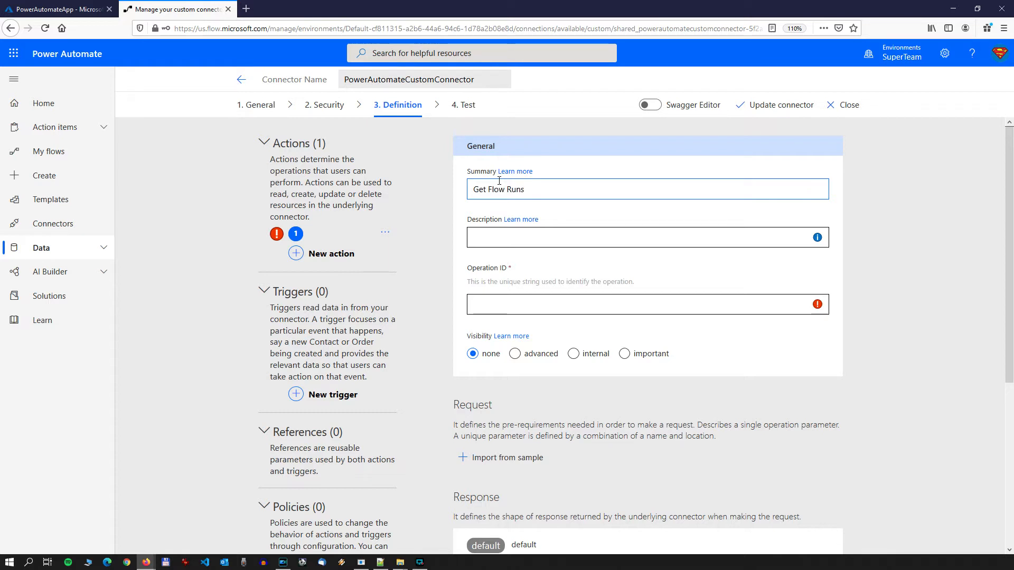
key(ctrl+a)
key(ctrl+c)
key(Tab)
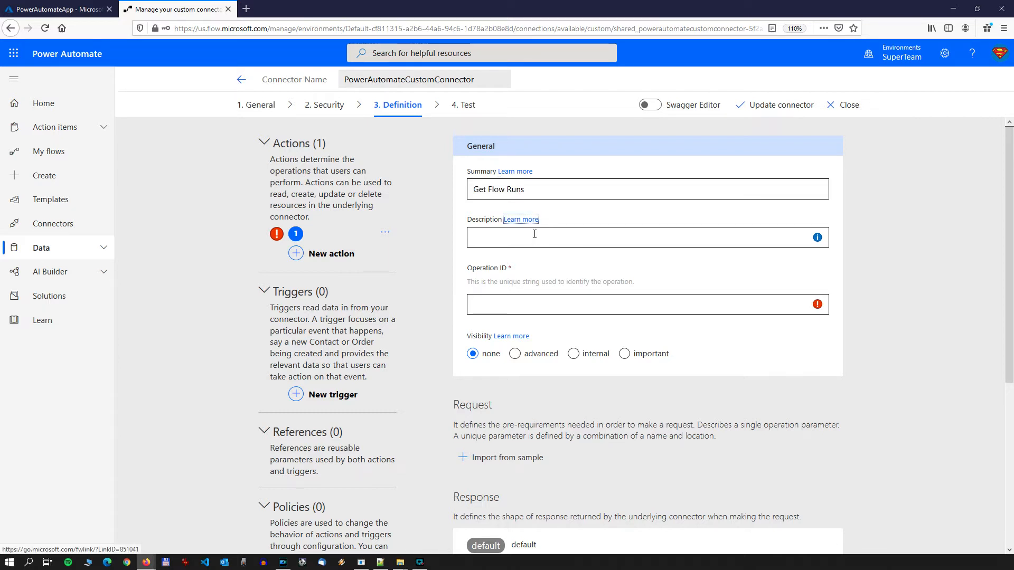
click(535, 238)
key(ctrl+v)
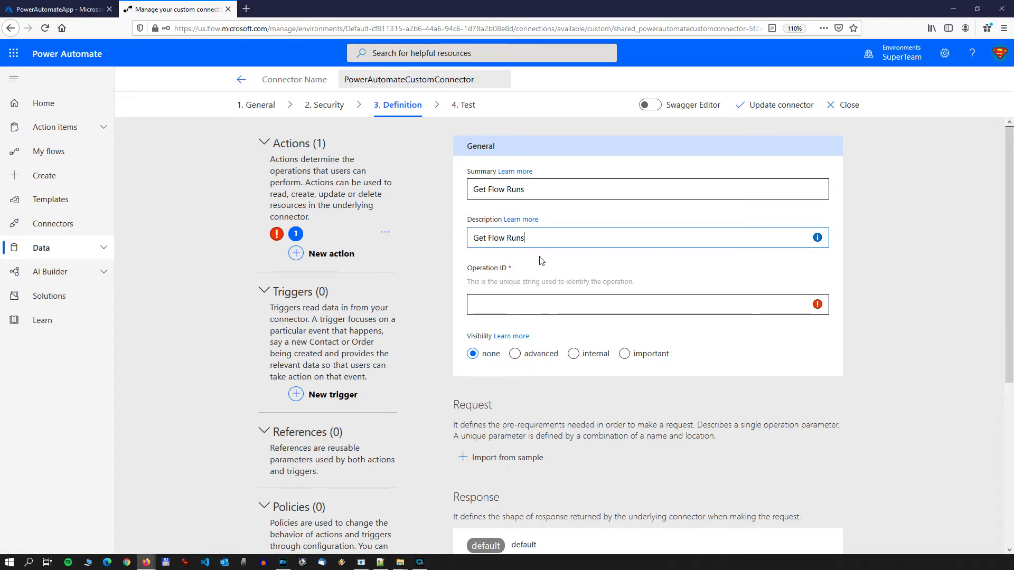
Step: Set the new action's Operation ID to GetFlowRuns, without spaces
click(515, 304)
key(ctrl+v)
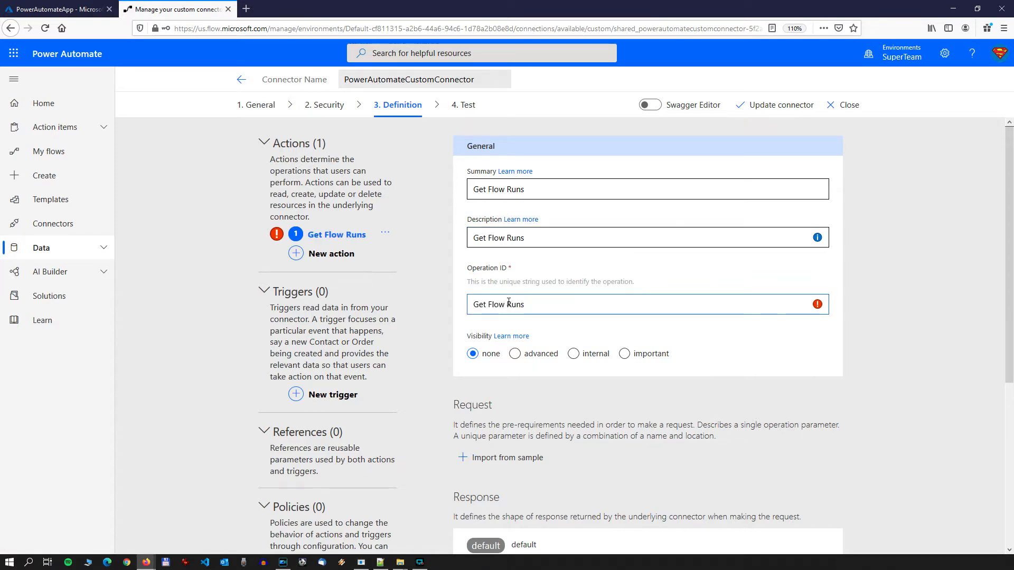
click(509, 304)
click(490, 305)
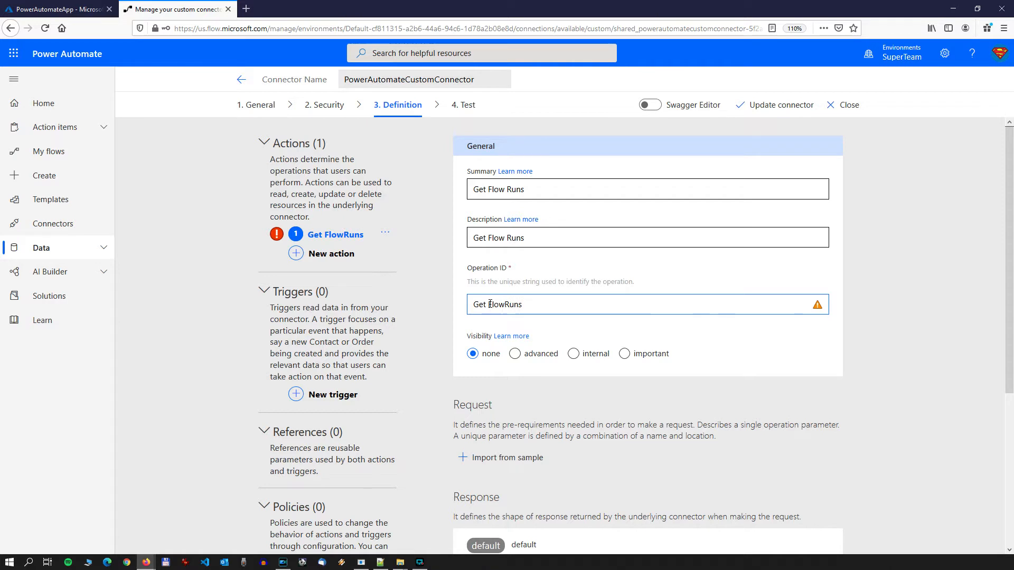
key(BackSpace)
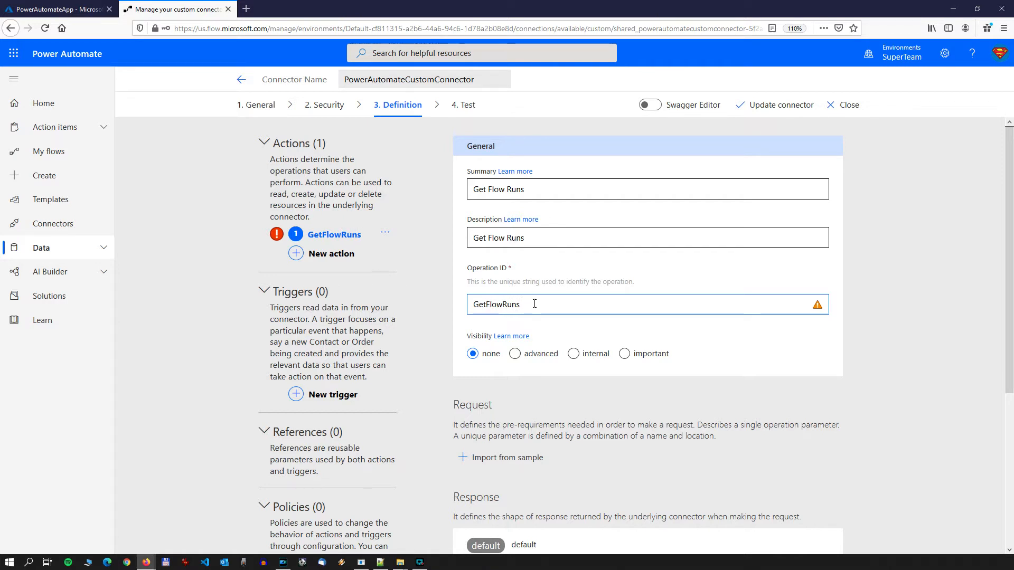
drag(522, 305, 473, 304)
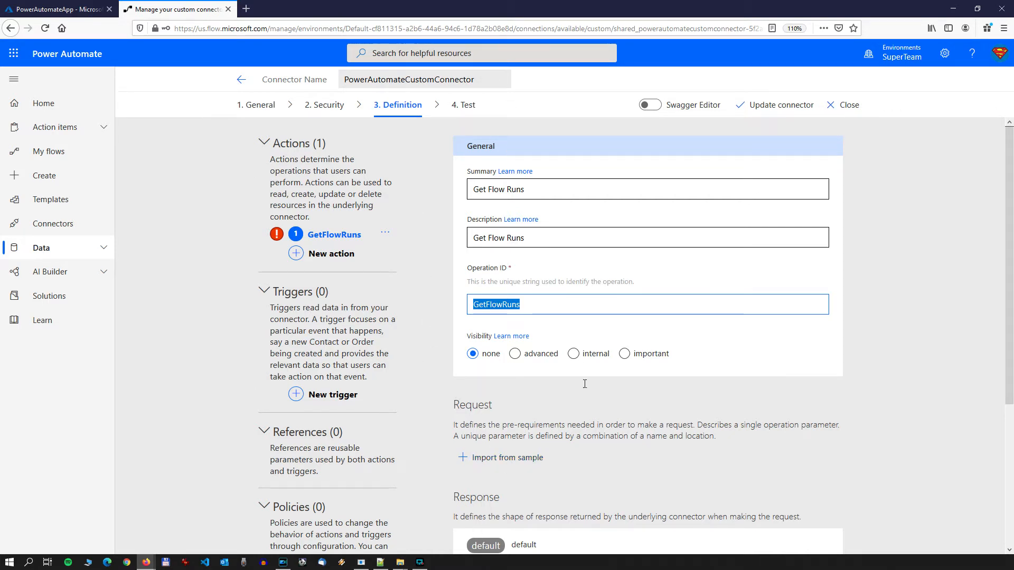
Step: Start importing the action's request from a sample, using the GET verb and the URL /environments/{environment-GUID}
click(491, 463)
click(755, 147)
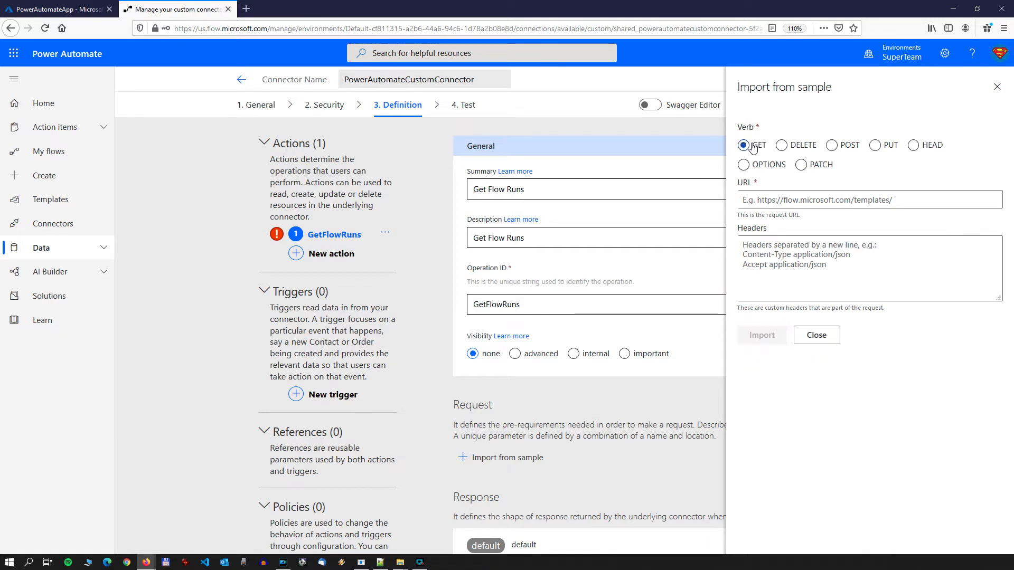
click(765, 198)
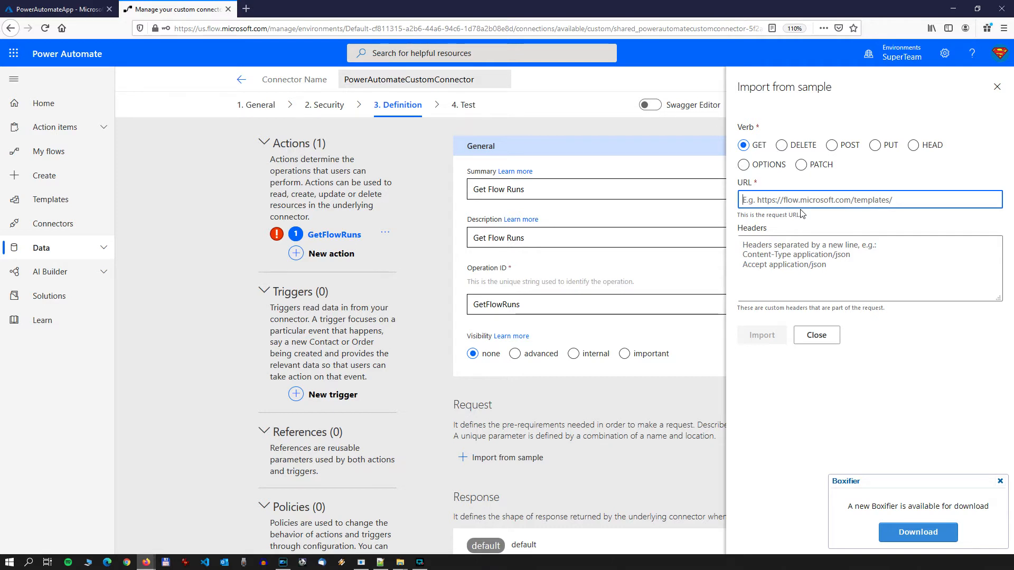
text(/envir)
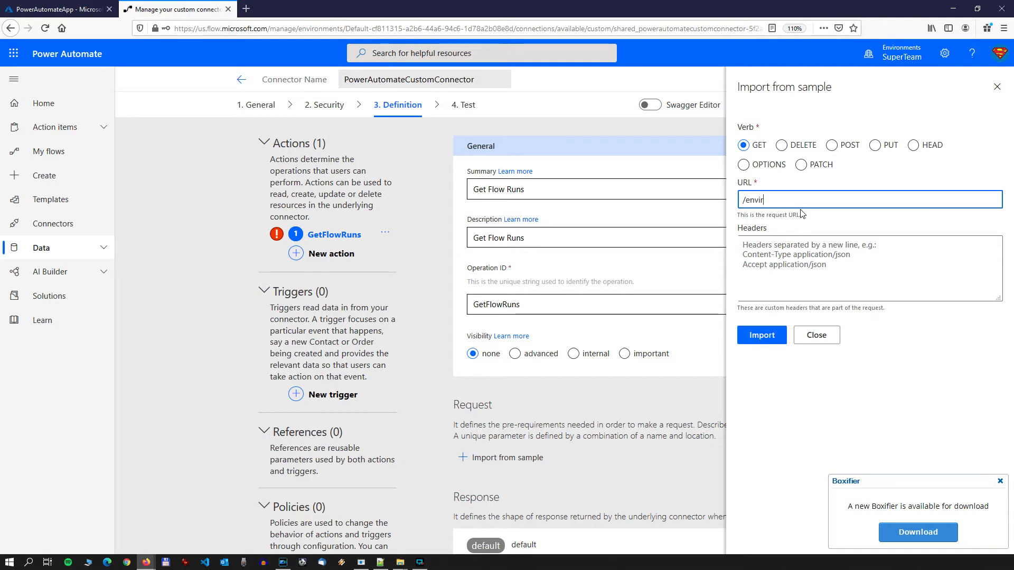
text(onments)
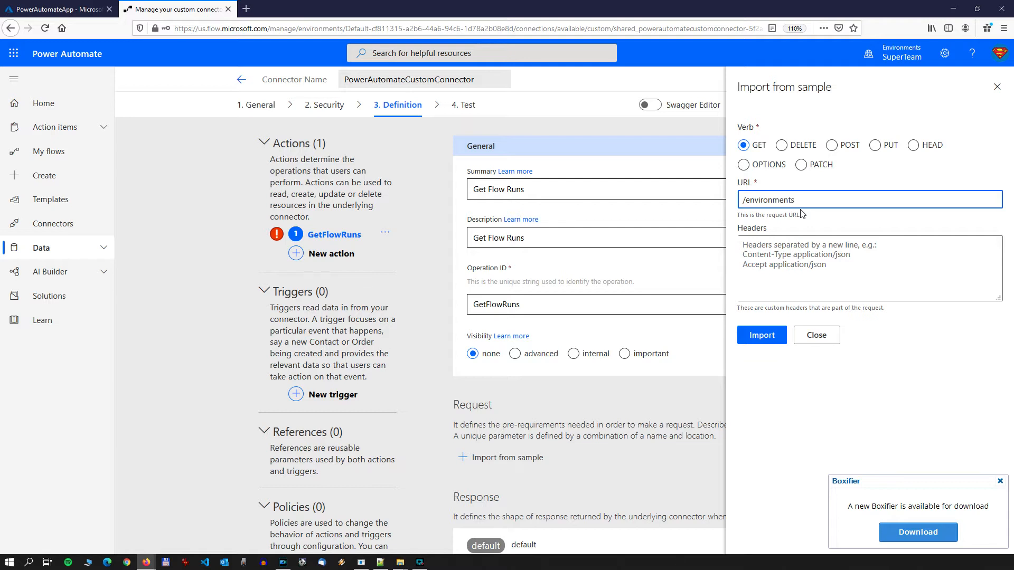
text(/{e)
text(nvironment-GUID})
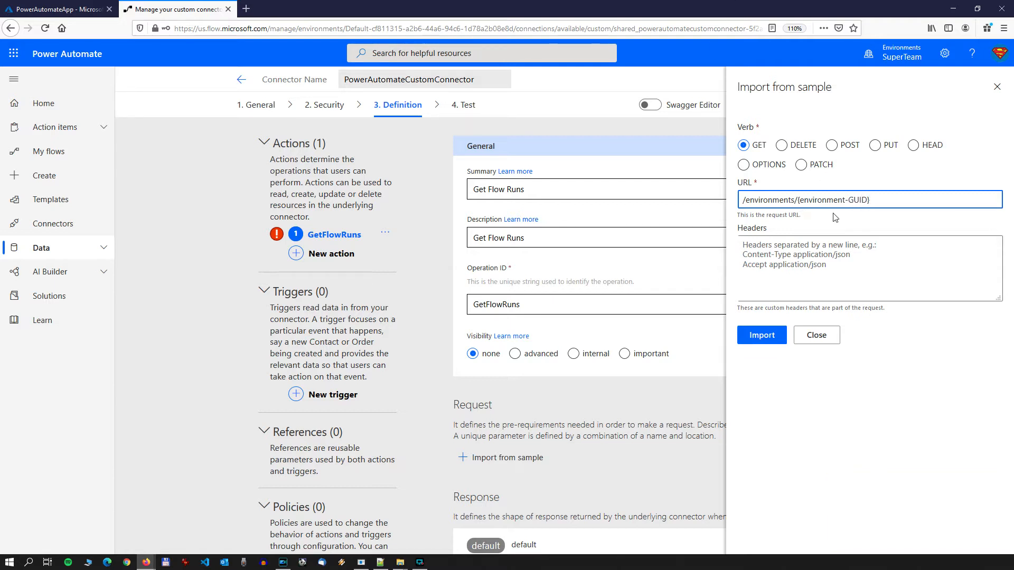
Step: Extend the sample request URL to /environments/{environment-GUID}/flows/{flow-GUID}/runs
drag(797, 200, 882, 204)
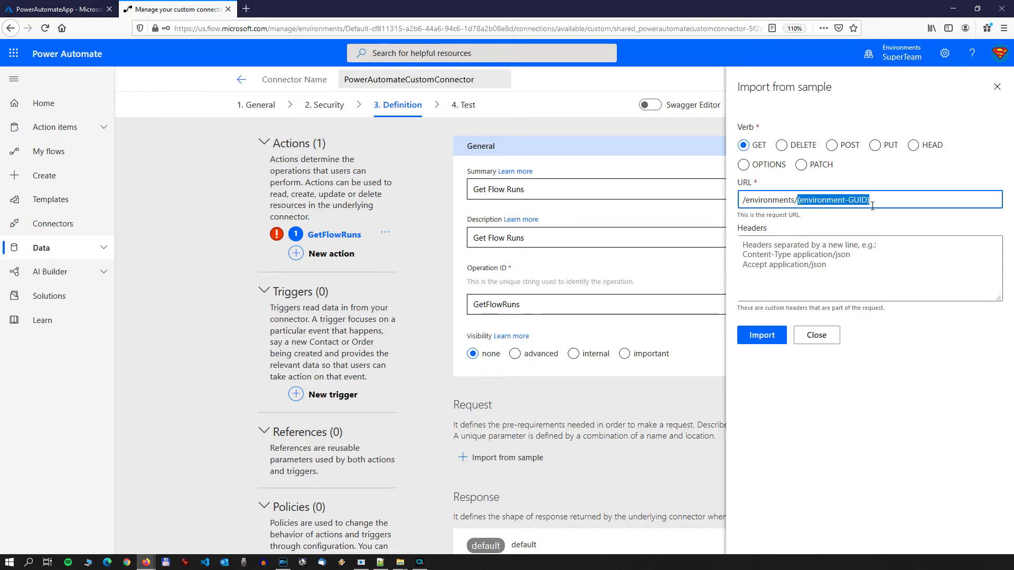
click(803, 201)
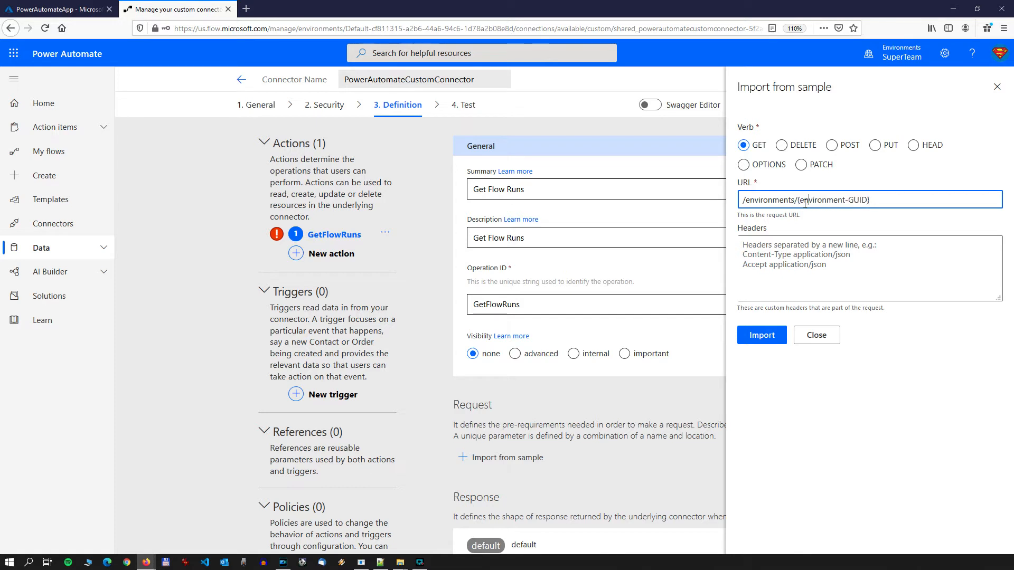
drag(798, 201, 877, 203)
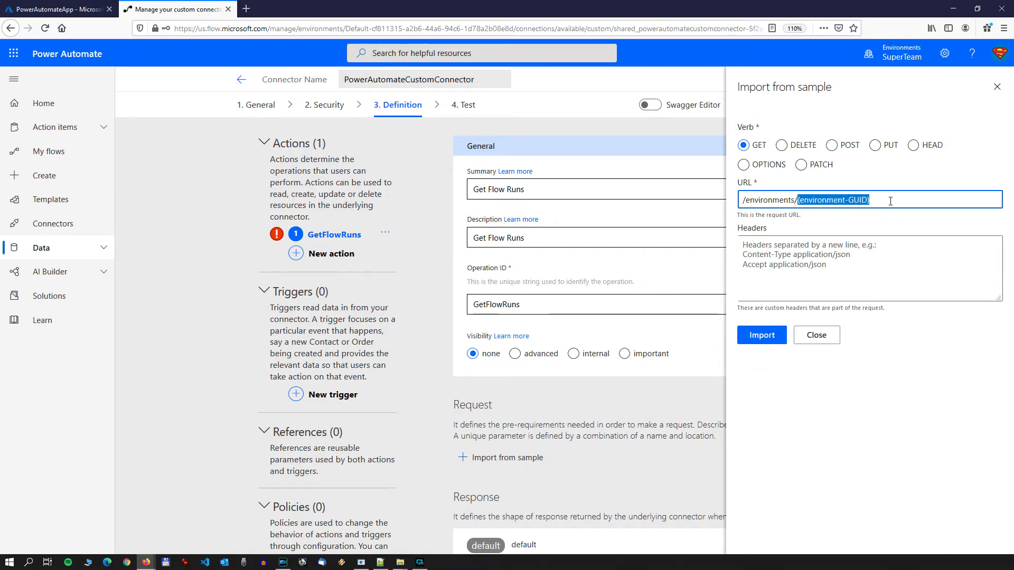
click(891, 201)
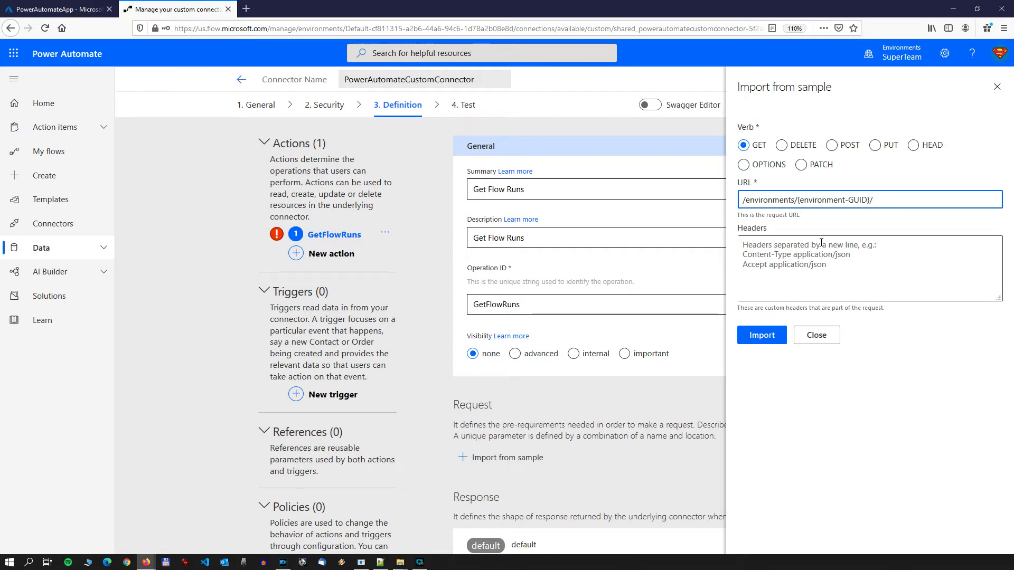
text(flows/{)
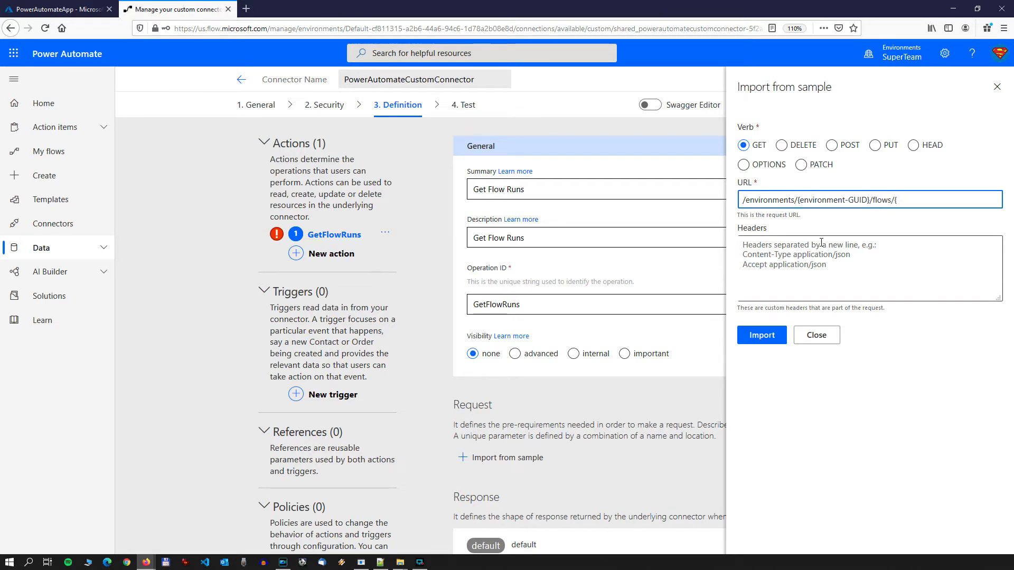
text(flow-GUID}/runs)
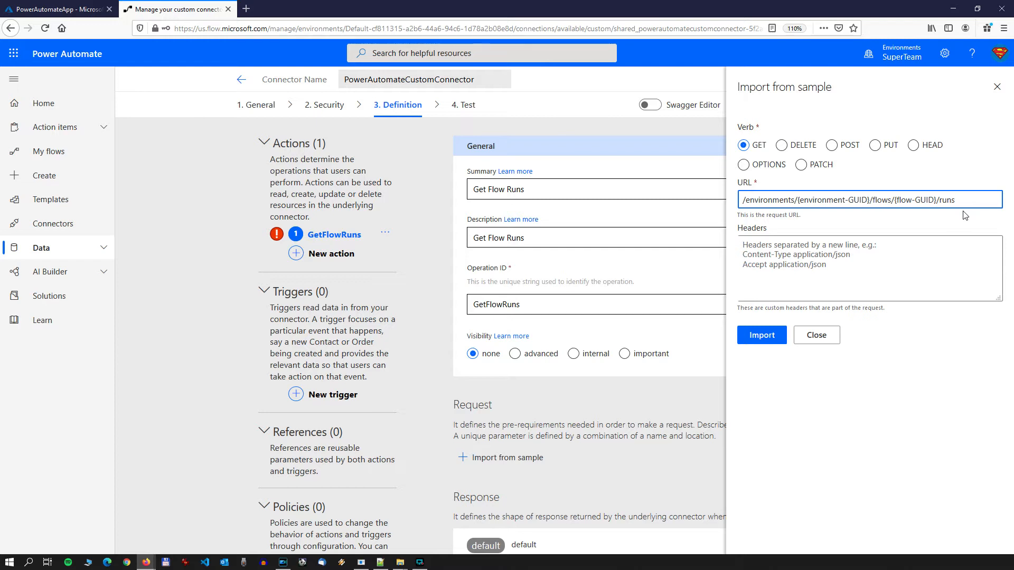
Step: Append the query string ?api-version={api-version} to the sample request URL
text(?)
text(api-version)
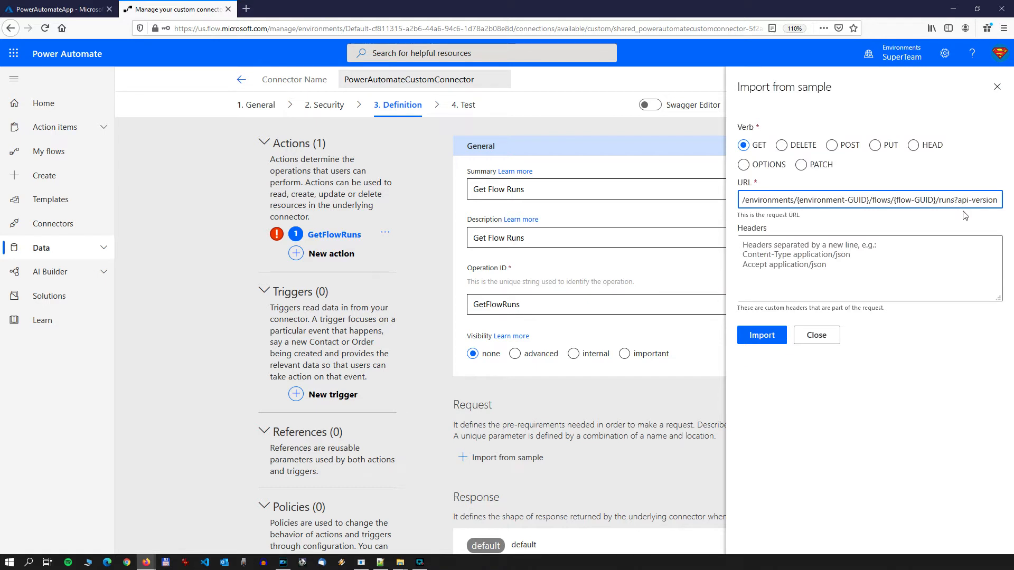
text(=)
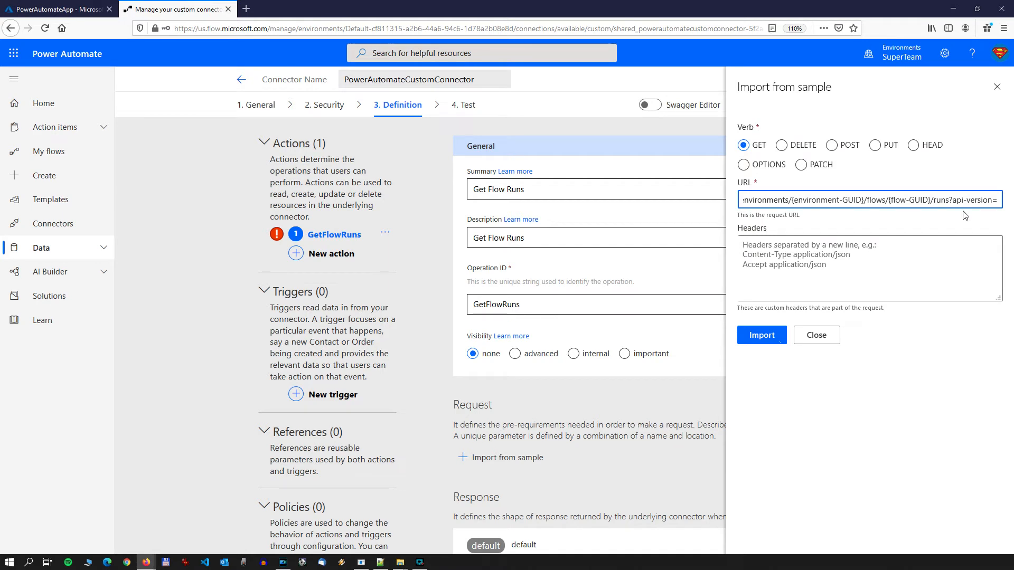
text({)
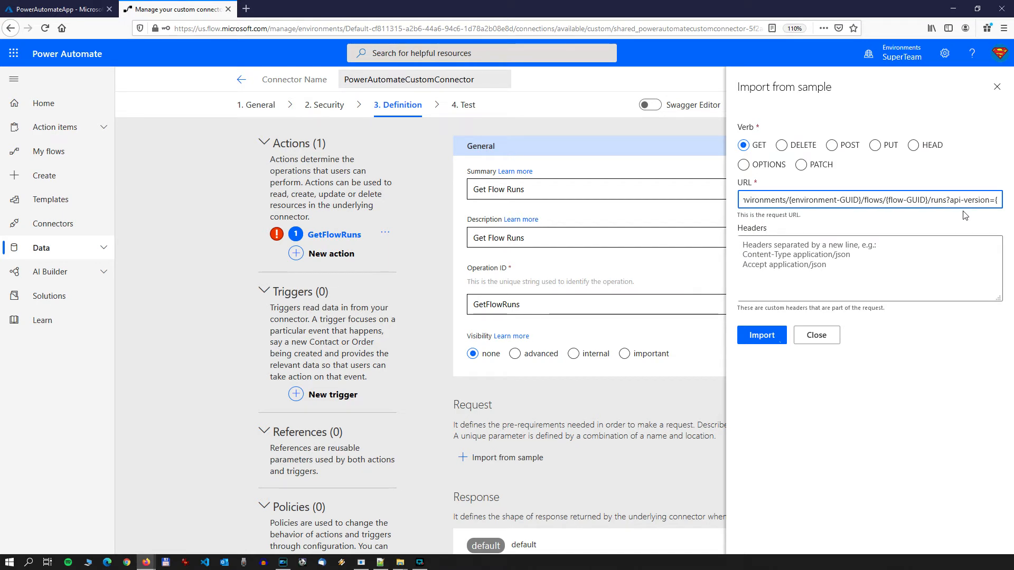
text(api-v)
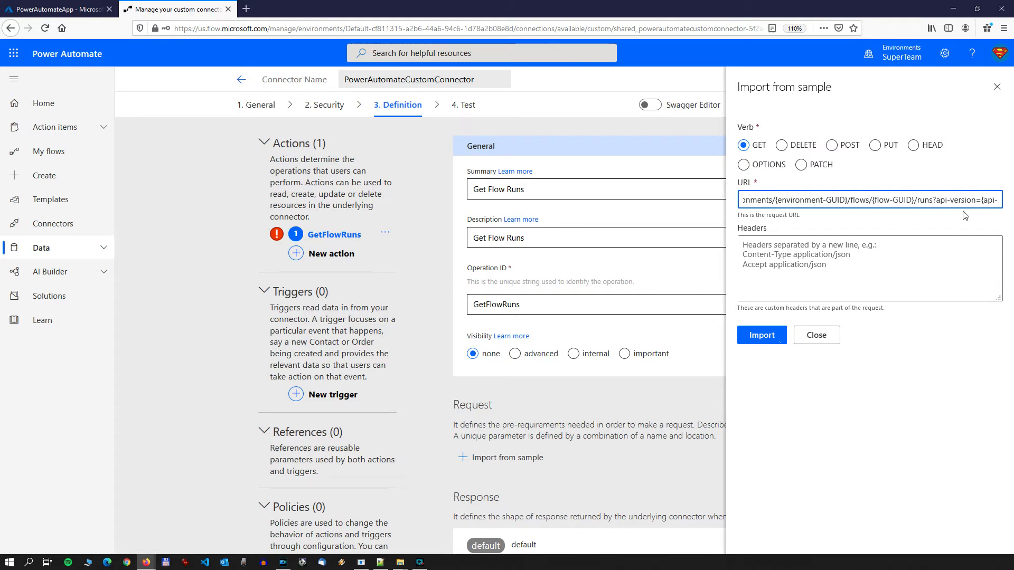
text(ersion)
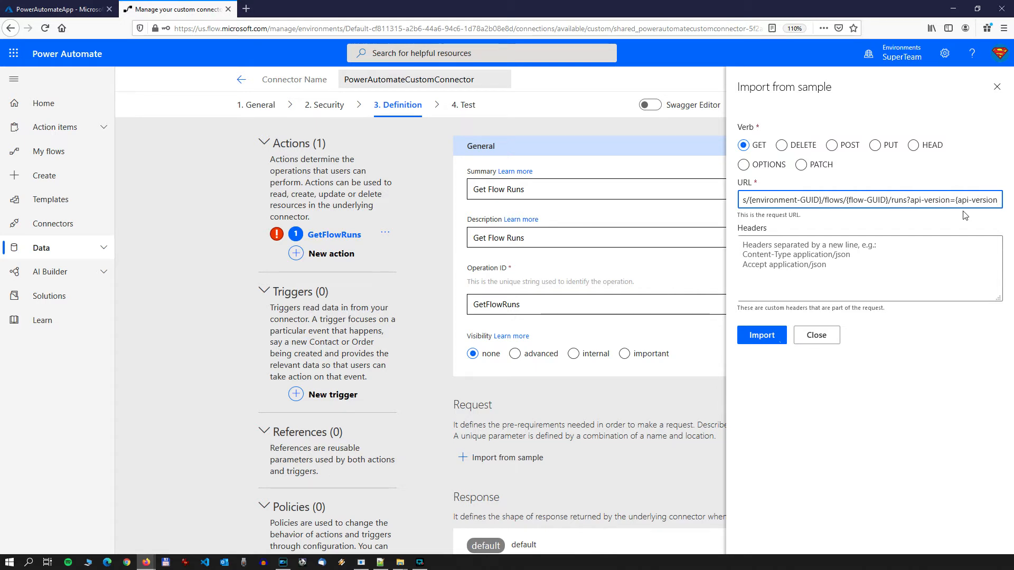
text(})
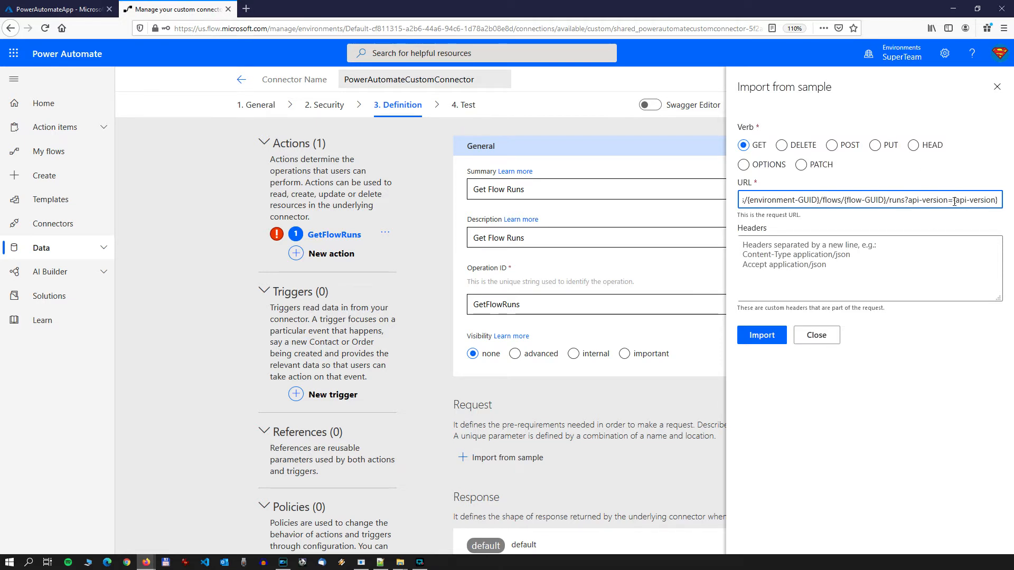
drag(954, 199, 1000, 200)
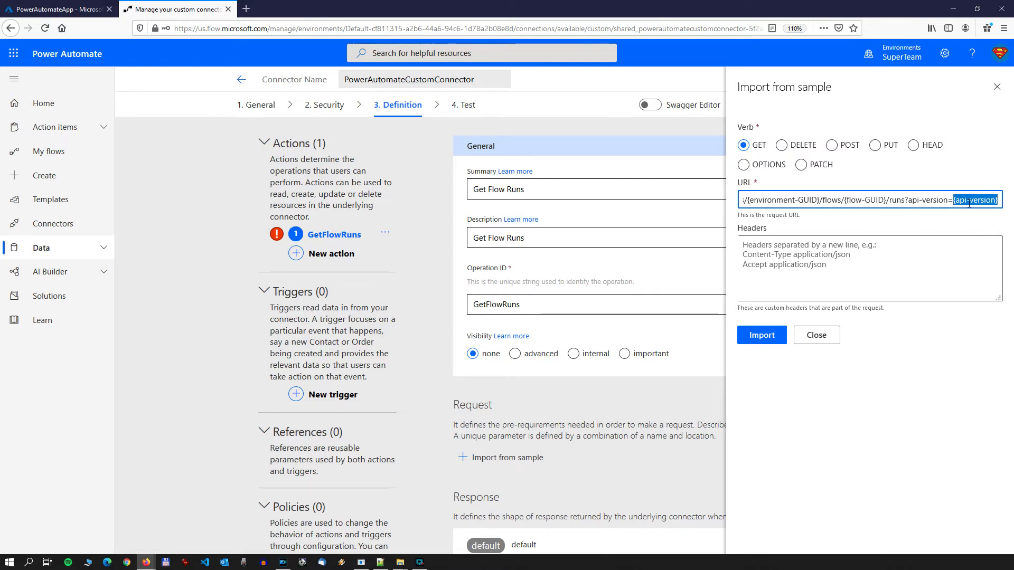
click(1000, 199)
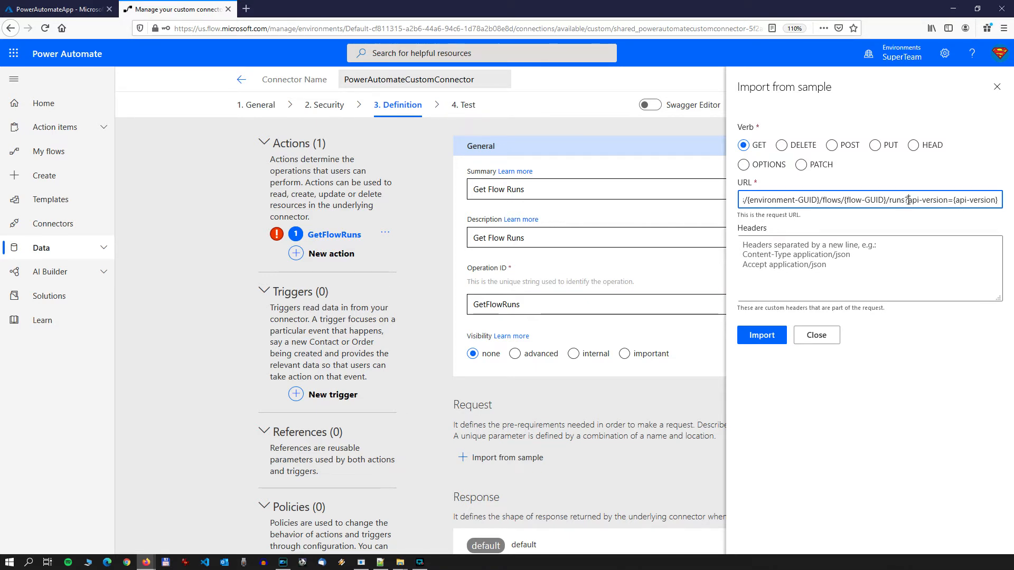
drag(909, 199, 931, 199)
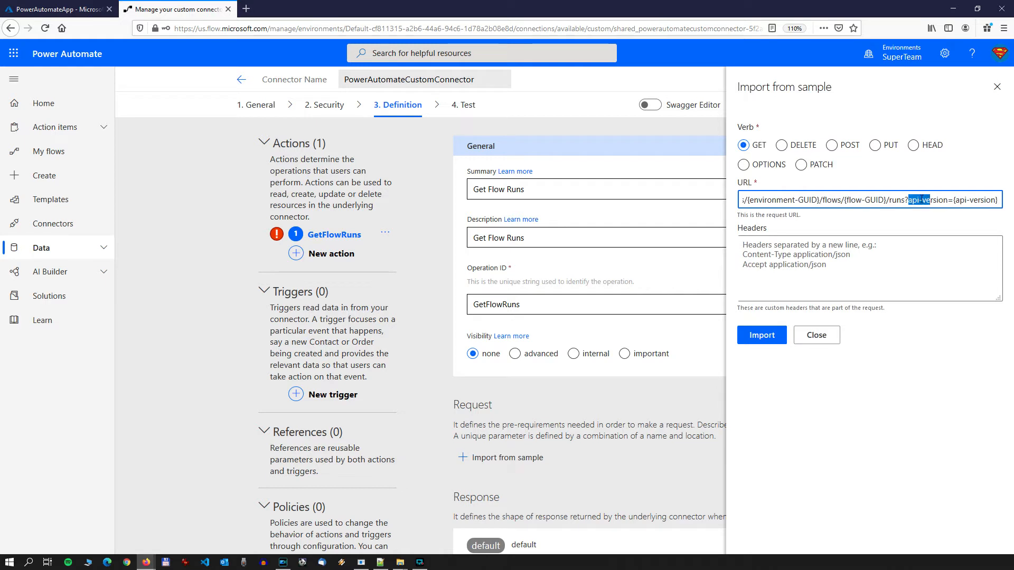
click(909, 200)
drag(909, 199, 1012, 191)
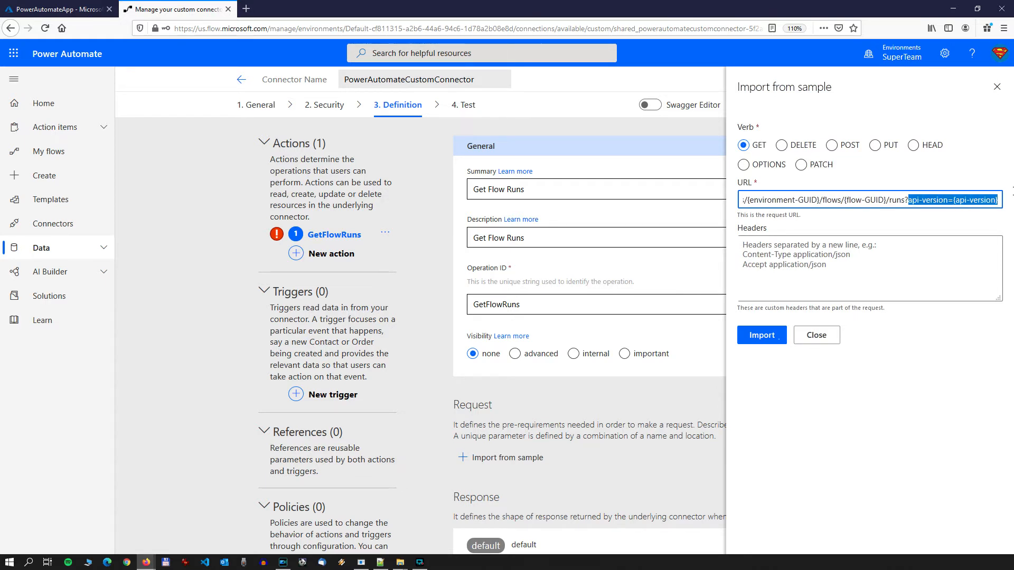
Step: Append &$filter={filter-query} to the sample request URL and import the request
click(971, 202)
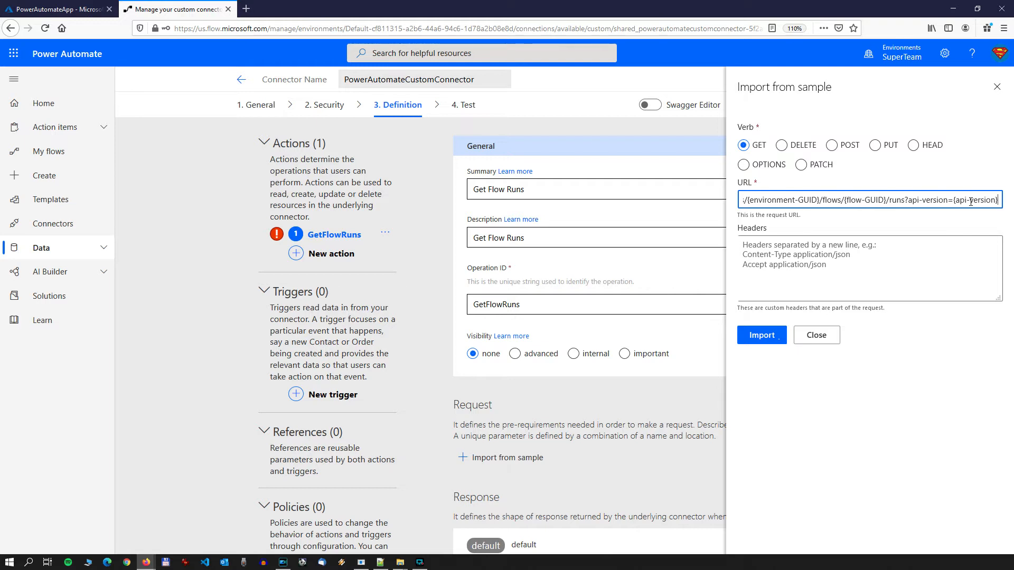
text(&)
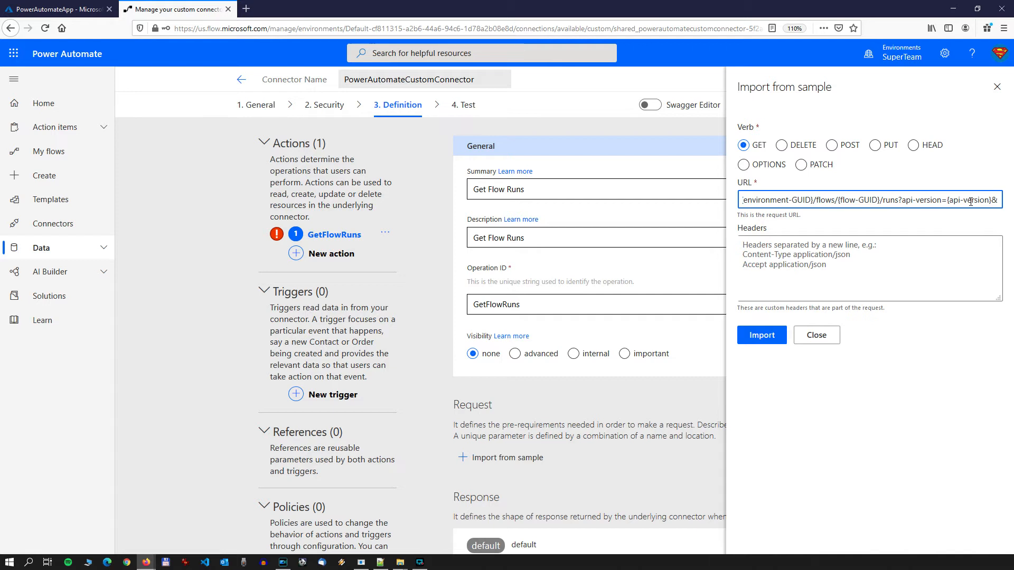
text($)
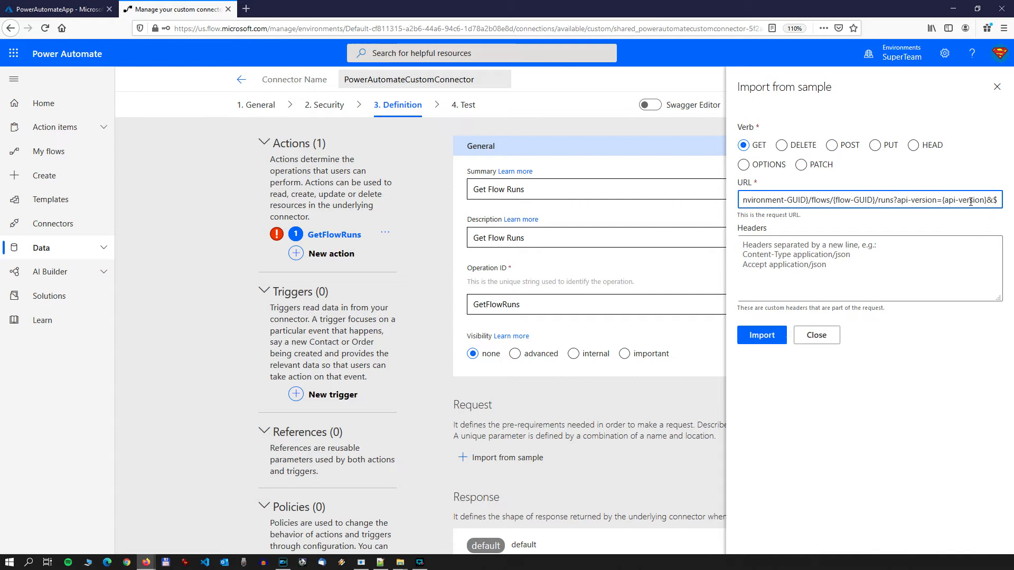
text(filt)
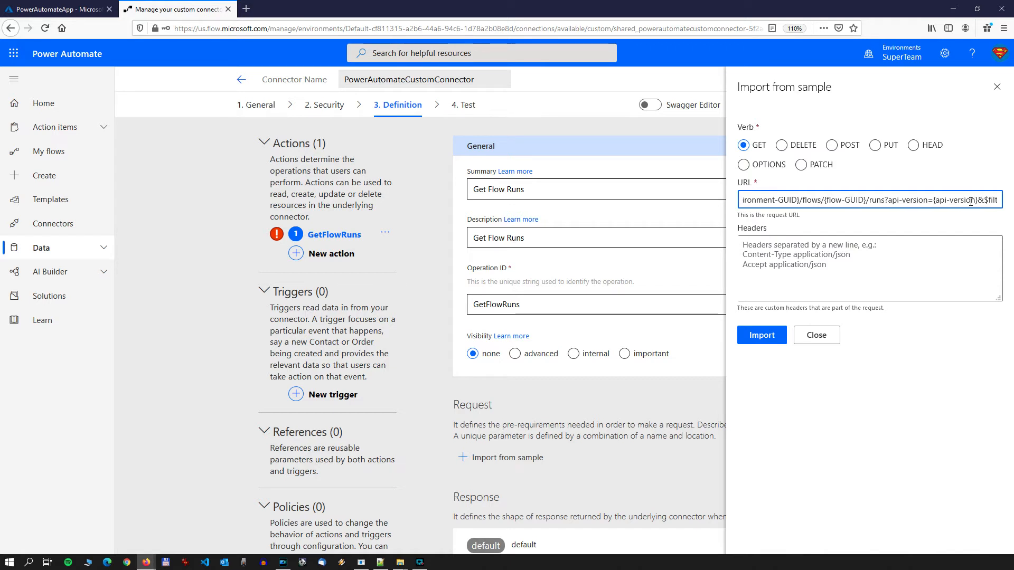
text(er=)
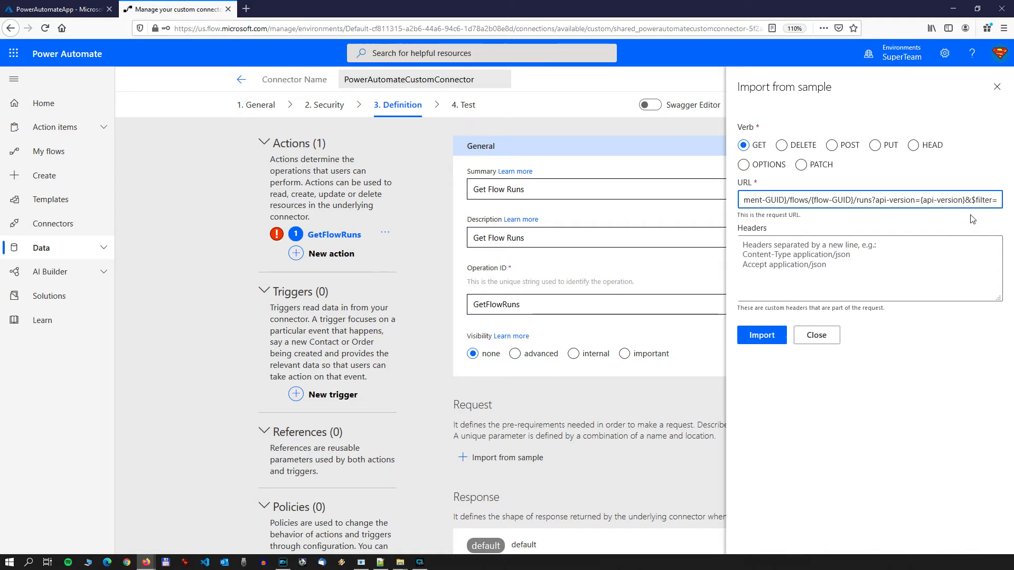
text({filter)
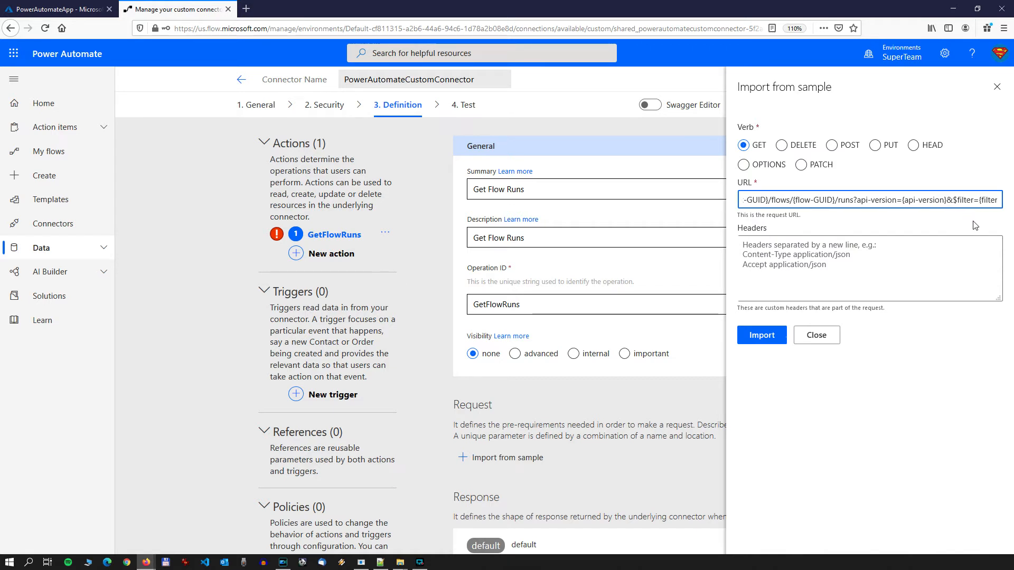
text(-query})
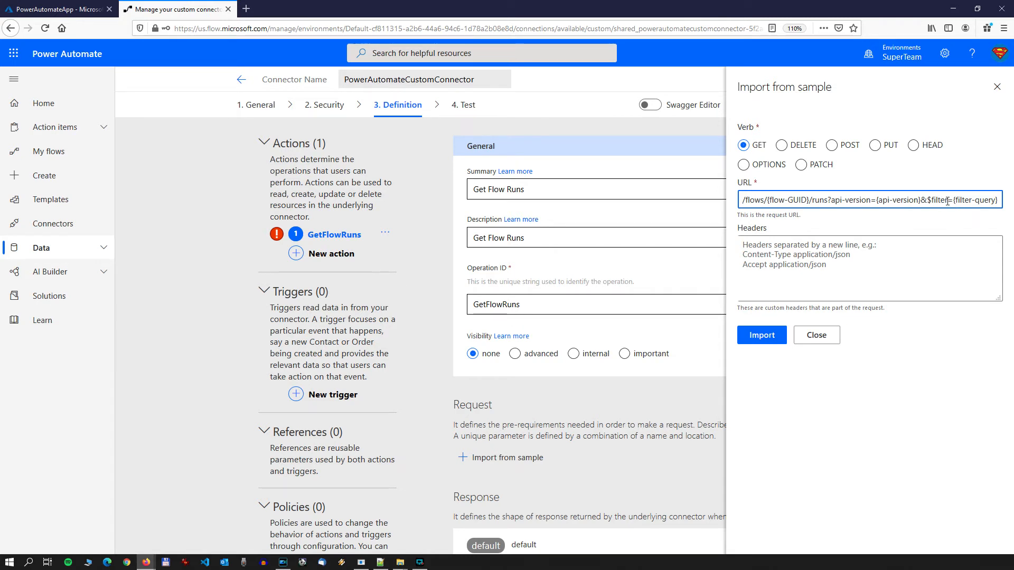
click(775, 346)
Step: Examine the imported request's full URL along with its path and query parameters
scroll(775, 346, down, 6)
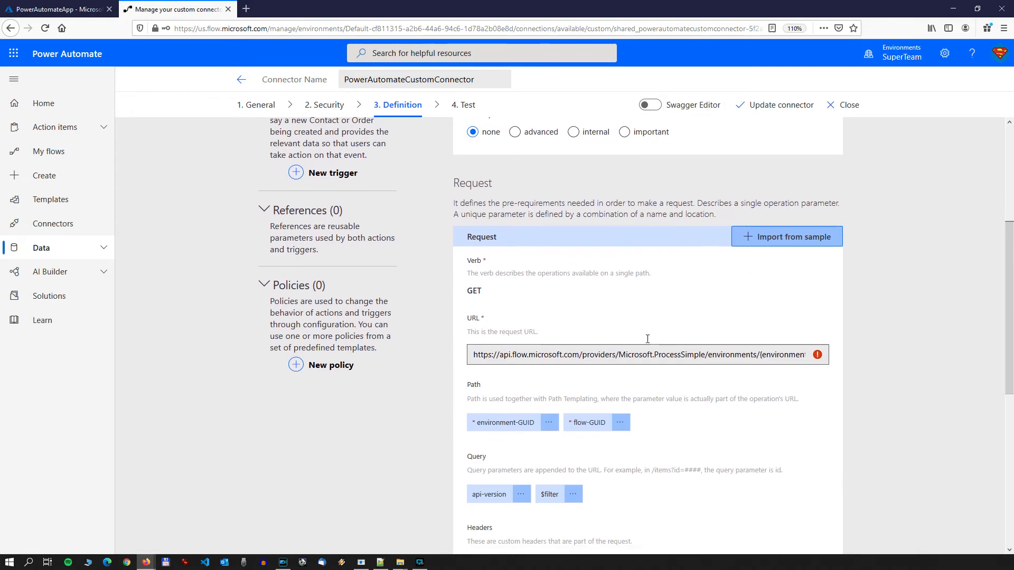
scroll(625, 296, up, 1)
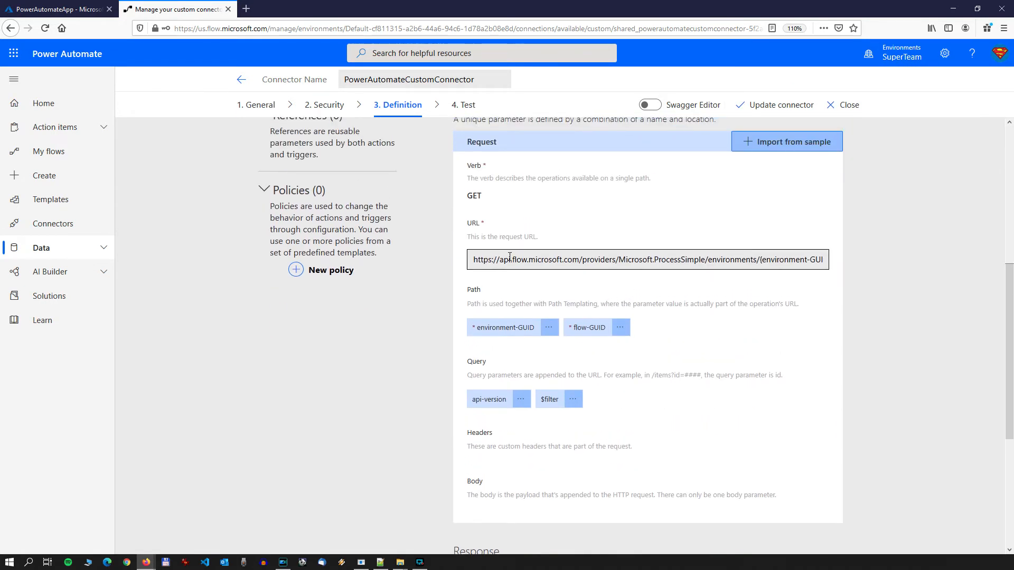
drag(472, 261, 861, 267)
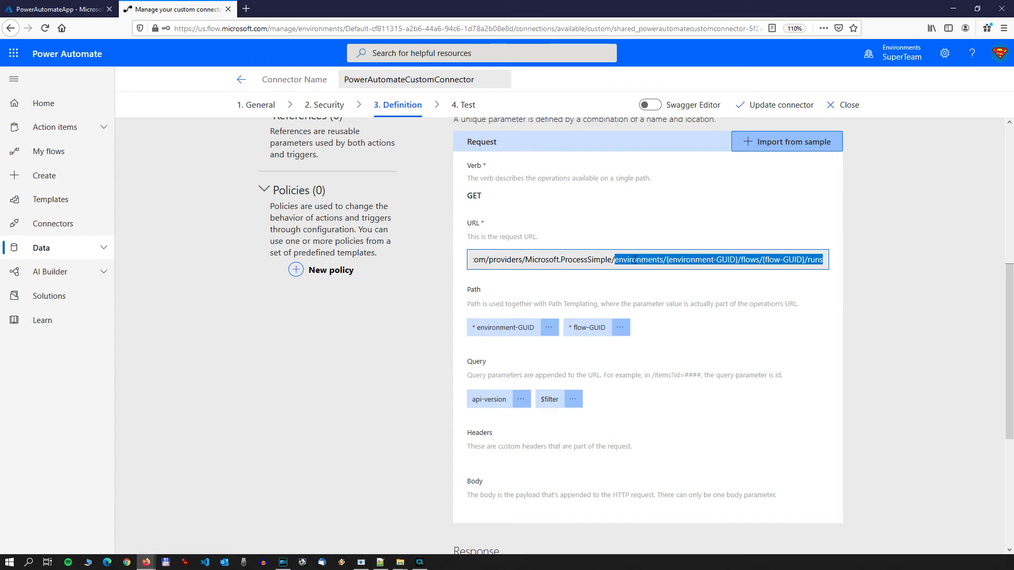
scroll(621, 219, up, 2)
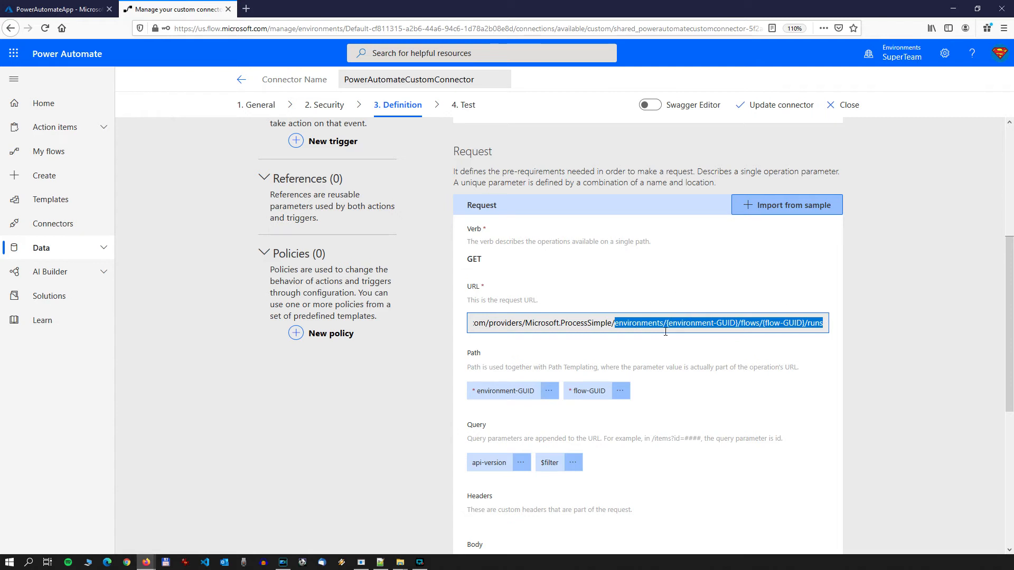
drag(615, 323, 848, 320)
click(615, 323)
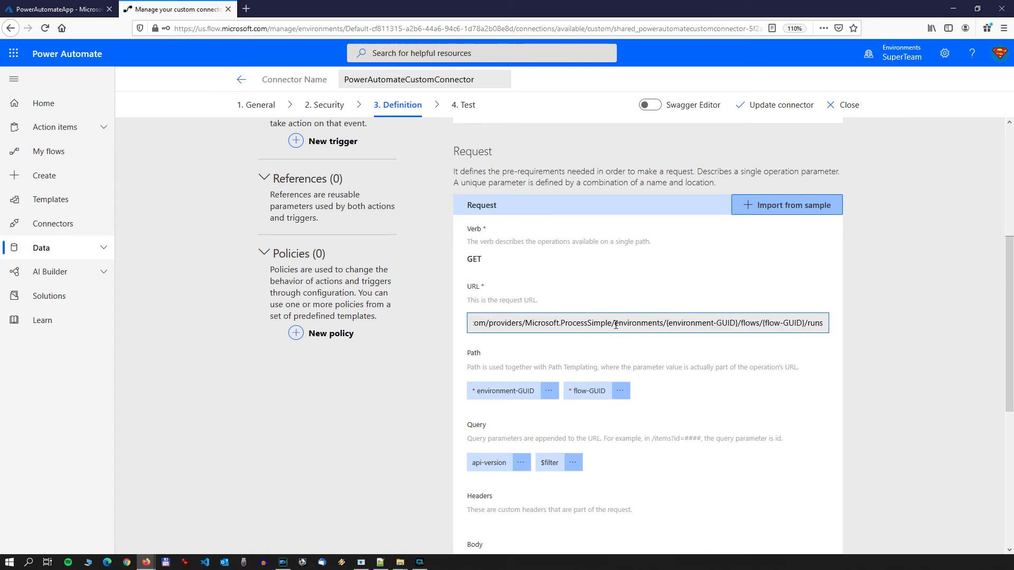
drag(616, 323, 420, 326)
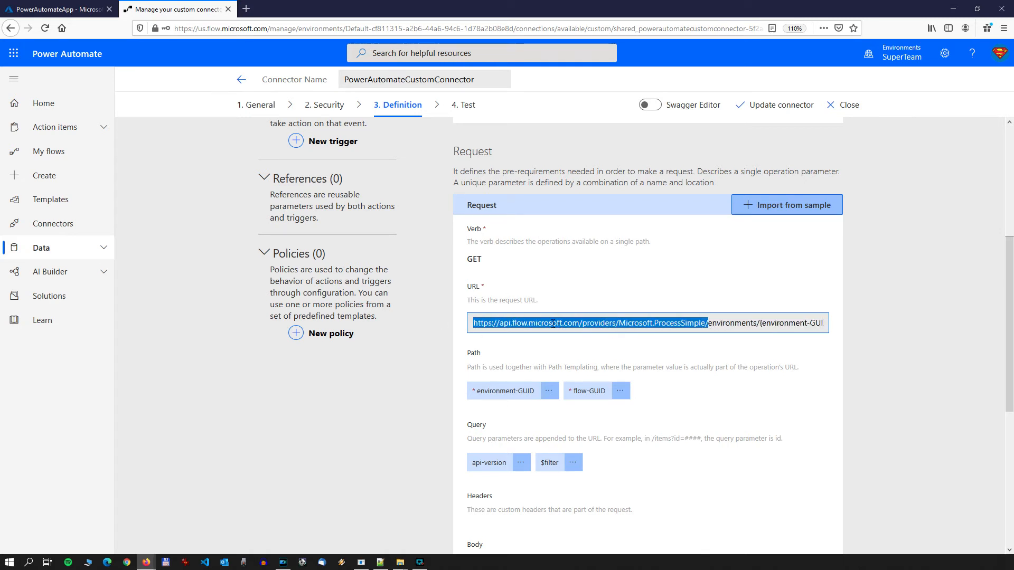
click(683, 323)
drag(475, 322, 940, 324)
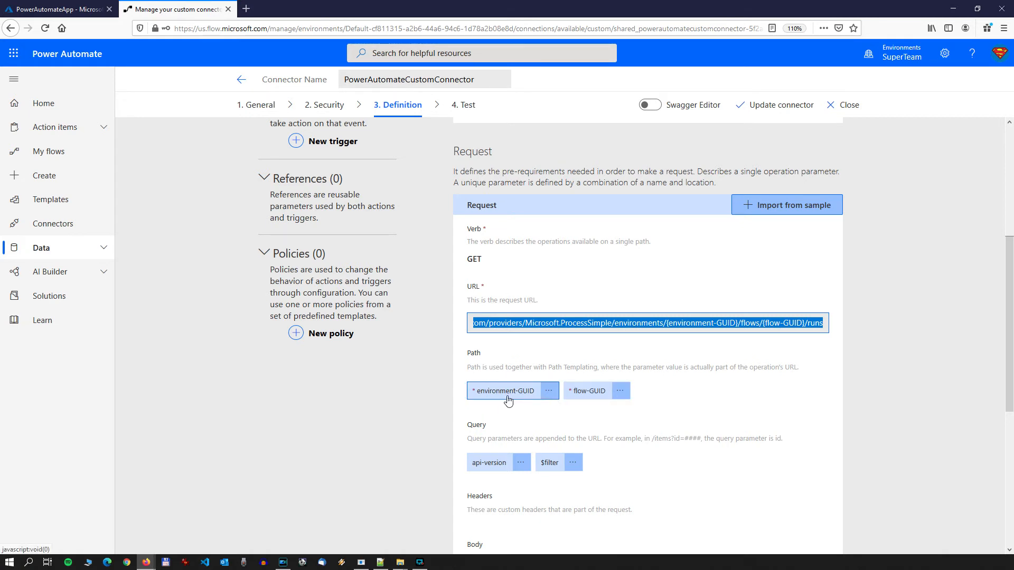
click(683, 388)
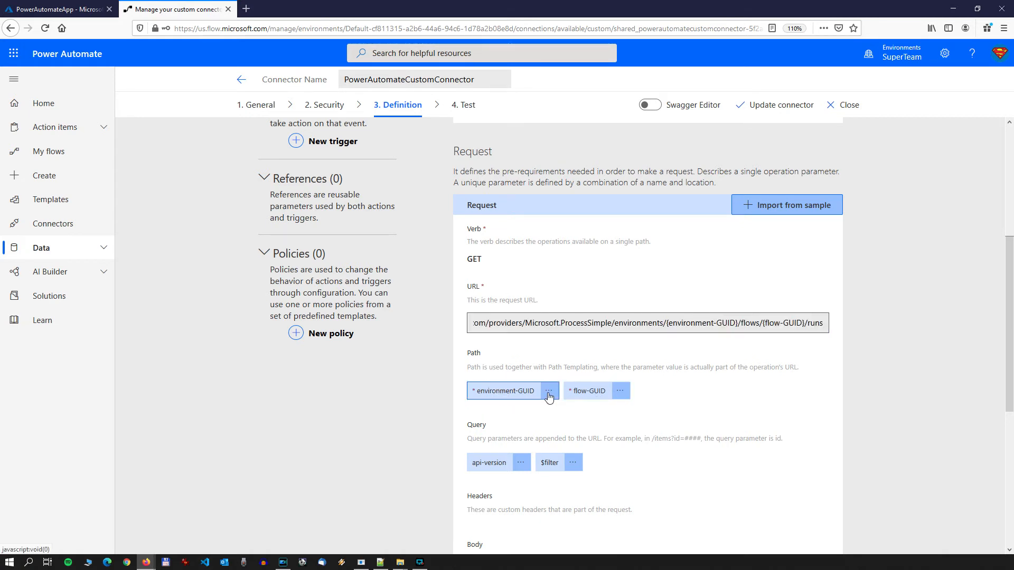
mouse_move(666, 326)
mouse_down()
mouse_move(726, 326)
mouse_move(667, 324)
mouse_up()
click(728, 326)
click(762, 323)
drag(774, 324, 793, 323)
click(793, 323)
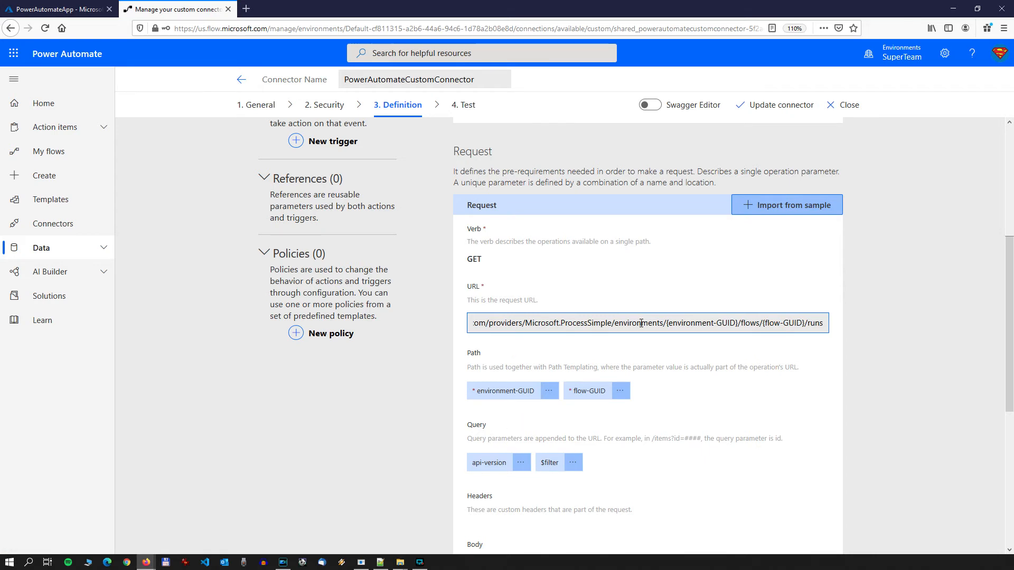
drag(641, 324, 440, 336)
click(823, 325)
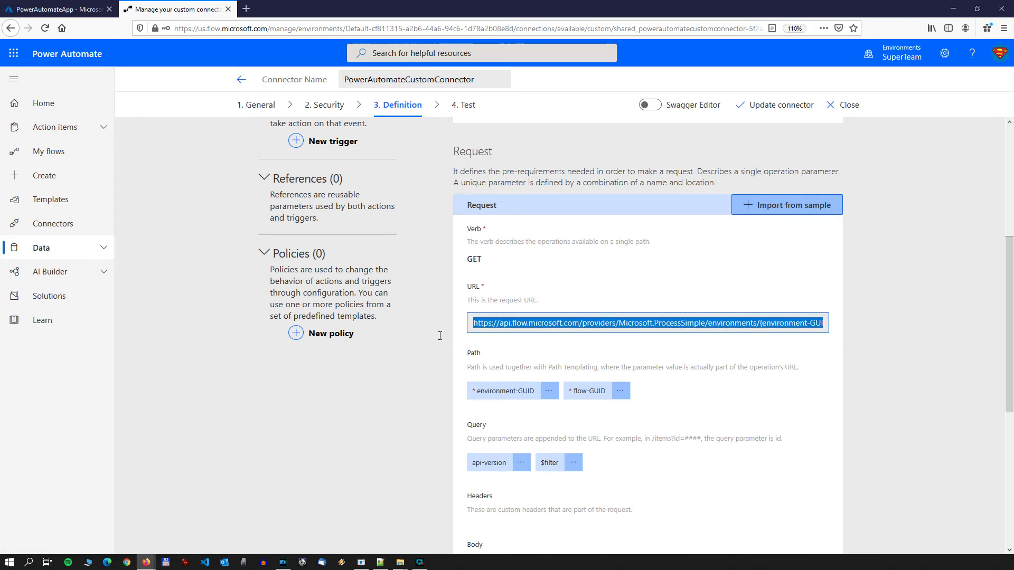
click(554, 346)
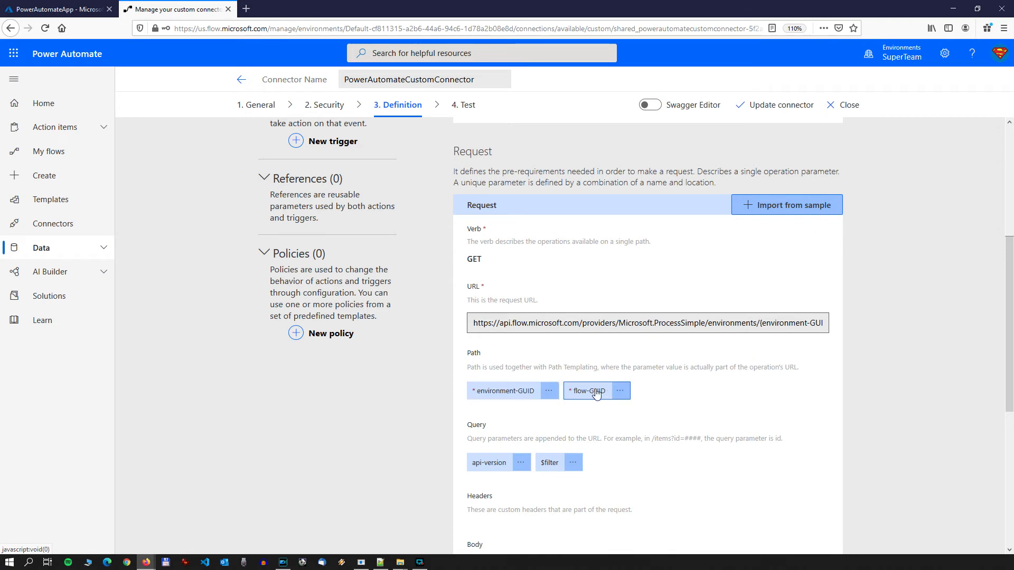
Step: Edit the environment-GUID path parameter, setting its description to "Environment GUID"
click(549, 393)
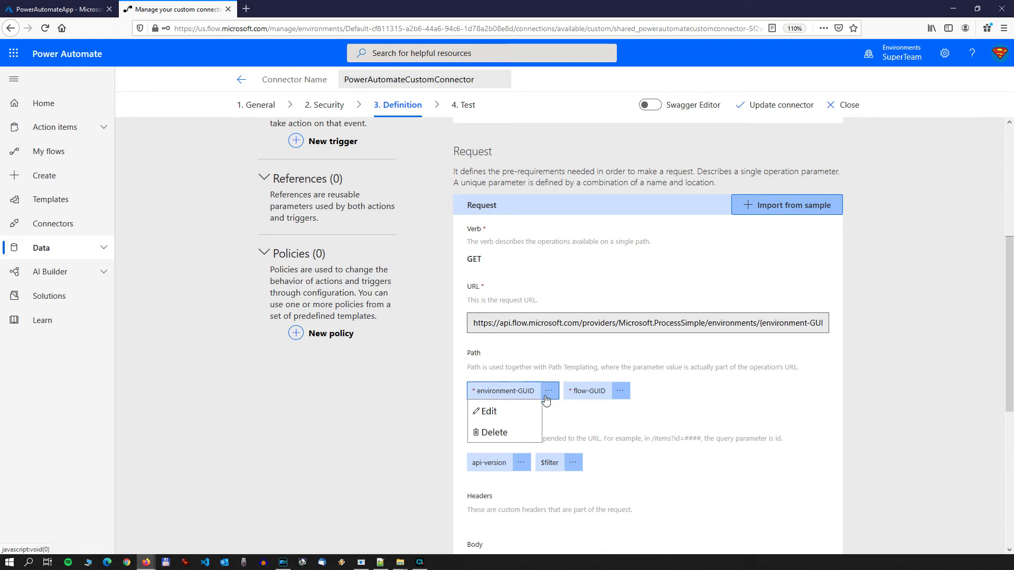
click(489, 415)
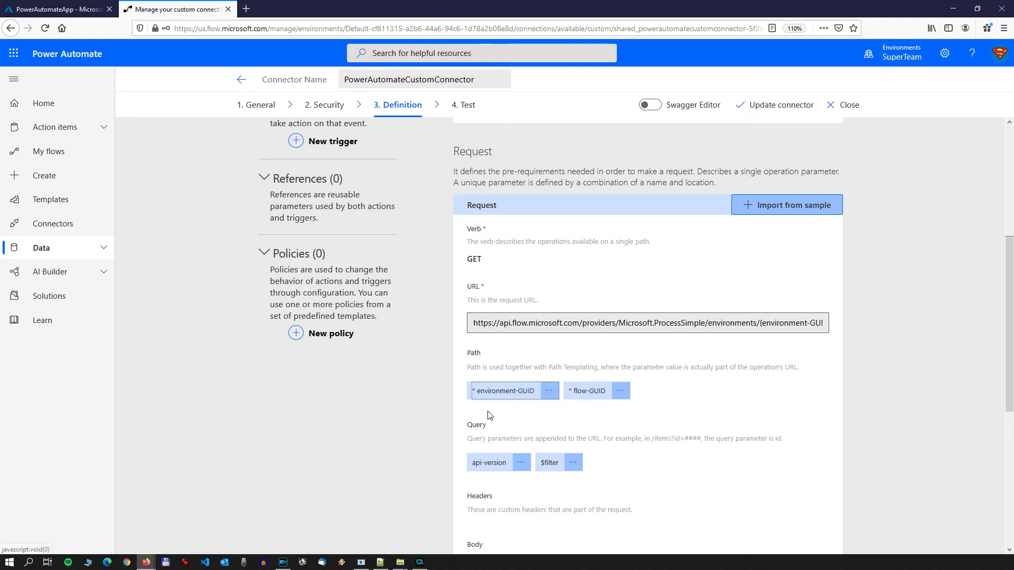
click(506, 391)
click(532, 254)
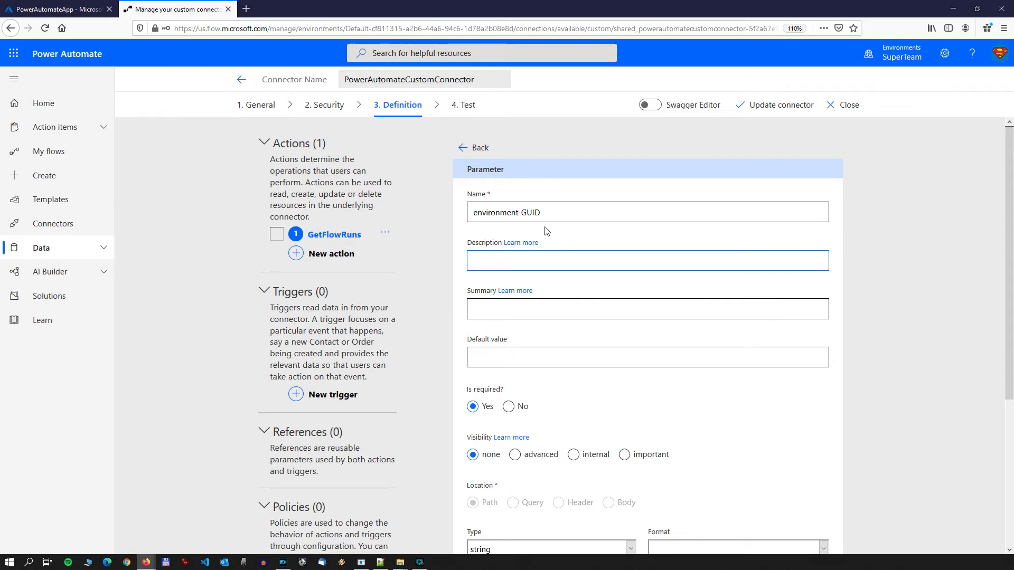
drag(550, 213, 445, 214)
key(ctrl+c)
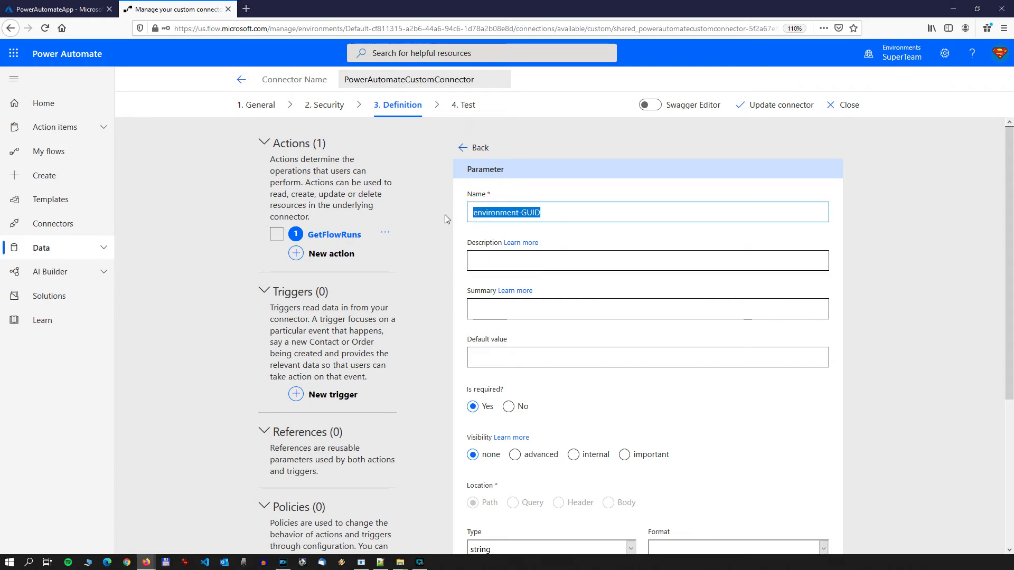
click(527, 244)
key(ctrl+w)
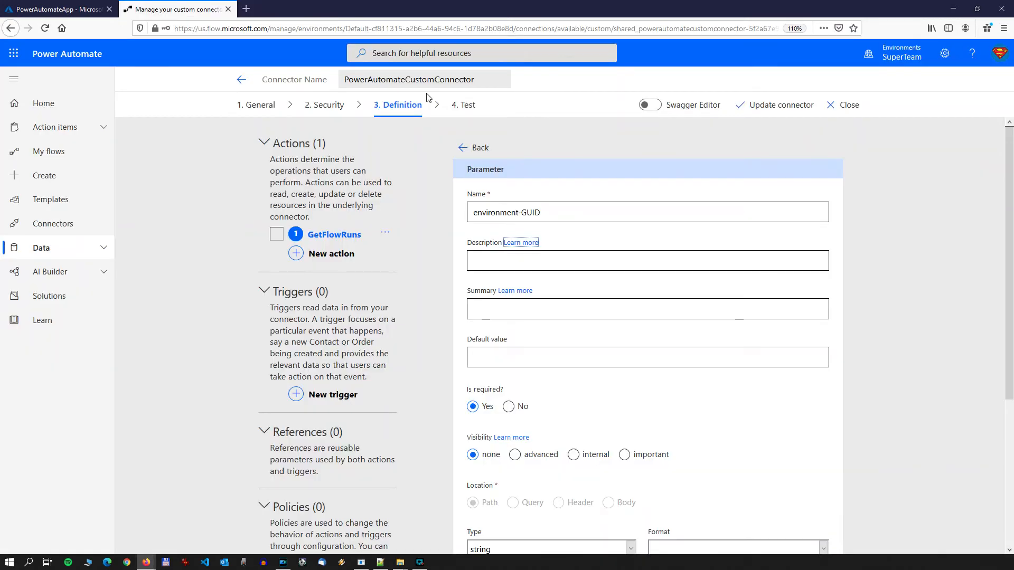
click(532, 264)
key(ctrl+v)
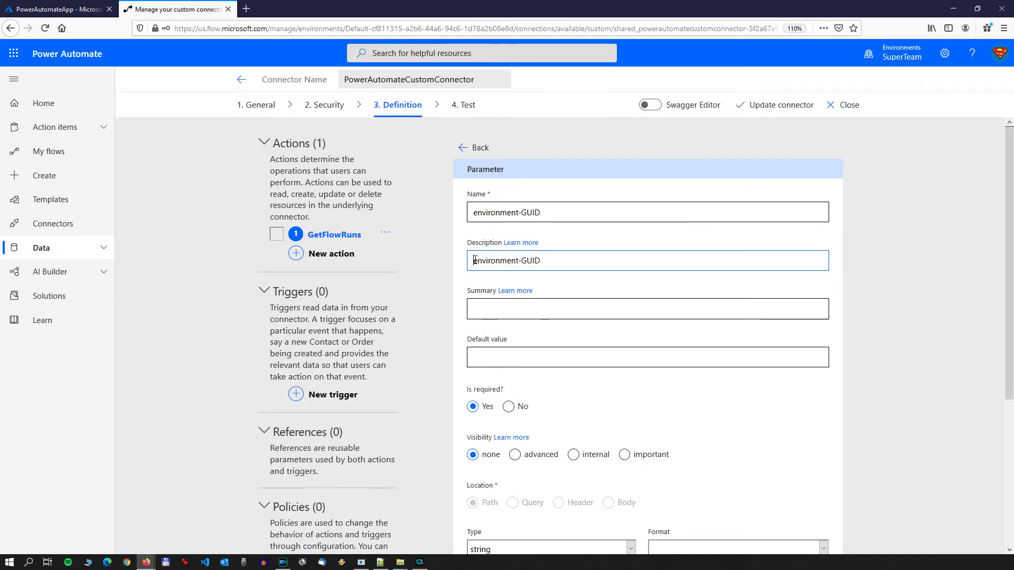
drag(473, 261, 522, 260)
text(E)
key(ctrl+a)
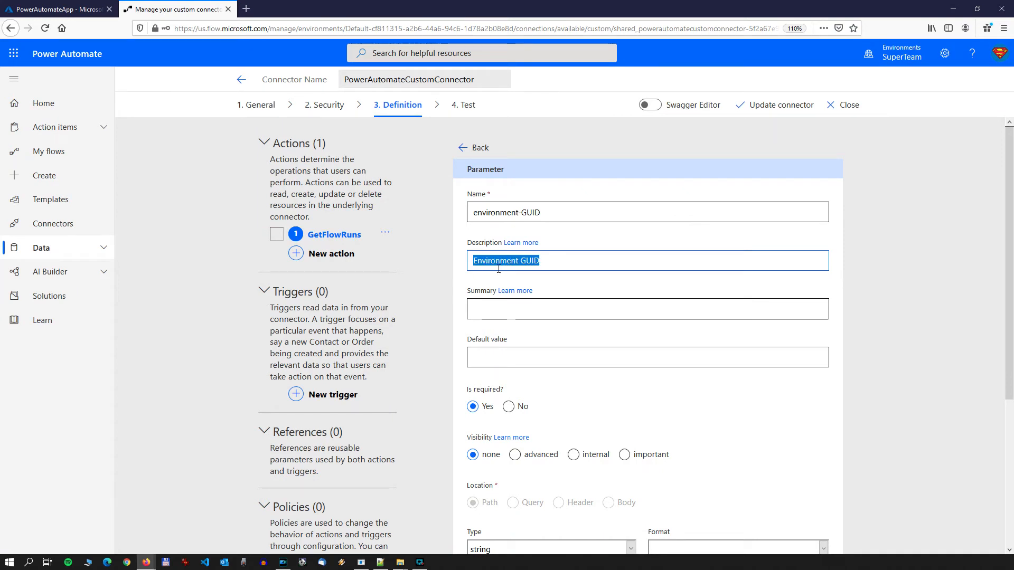
Step: Set the environment-GUID parameter's summary to "Environment GUID" and return to the GetFlowRuns action
key(ctrl+c)
click(512, 313)
key(ctrl+v)
click(530, 356)
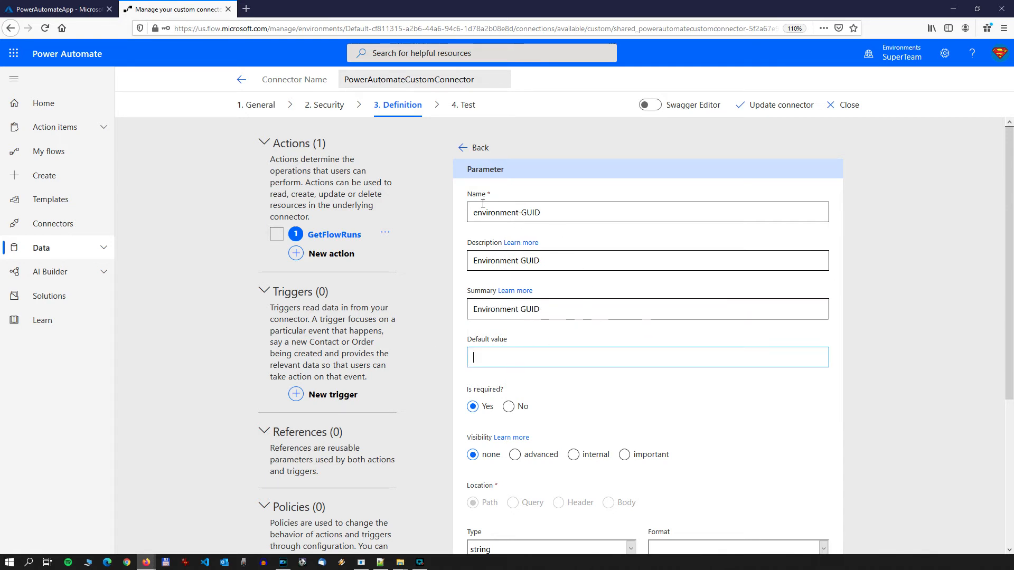
click(464, 149)
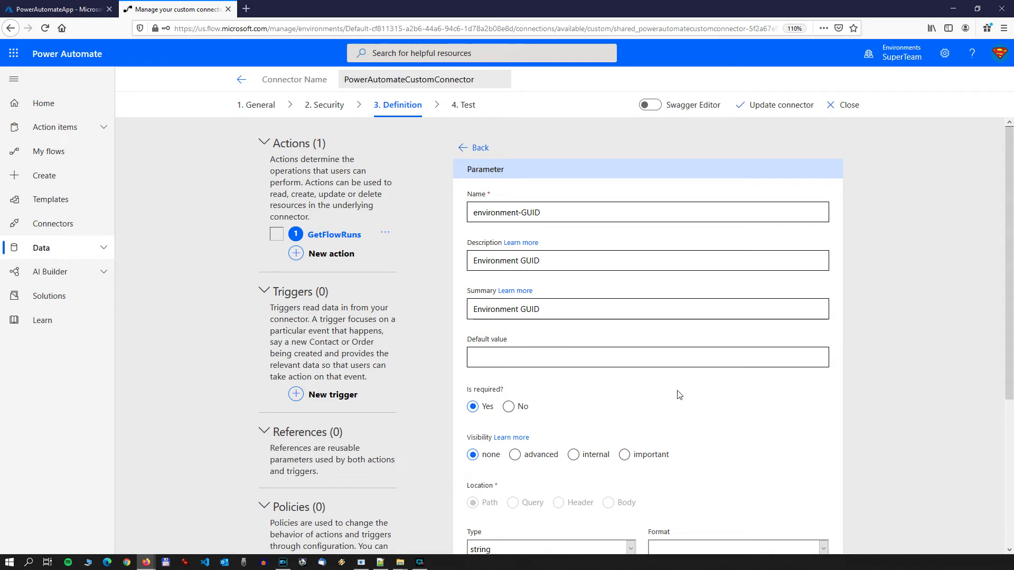
Step: Edit the flow-GUID path parameter, setting its description to "Flow GUID"
scroll(633, 479, down, 6)
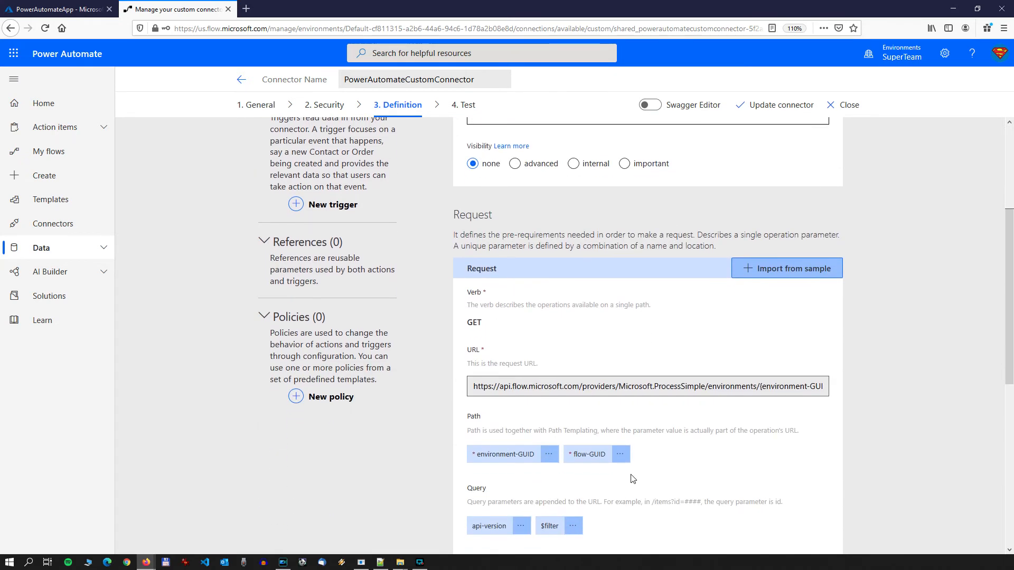
click(620, 454)
click(566, 417)
drag(517, 214, 432, 210)
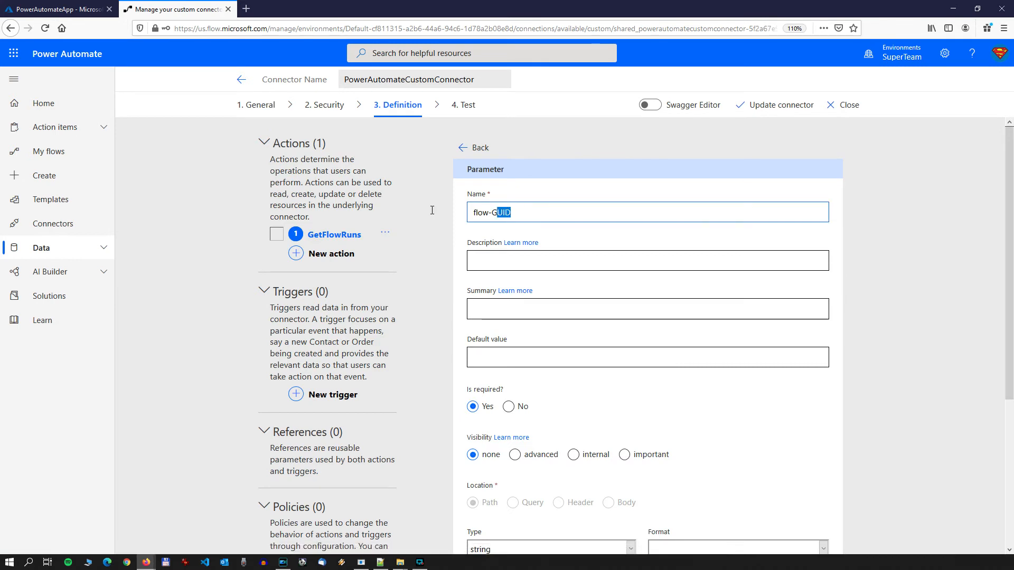
key(ctrl+c)
click(533, 269)
key(ctrl+v)
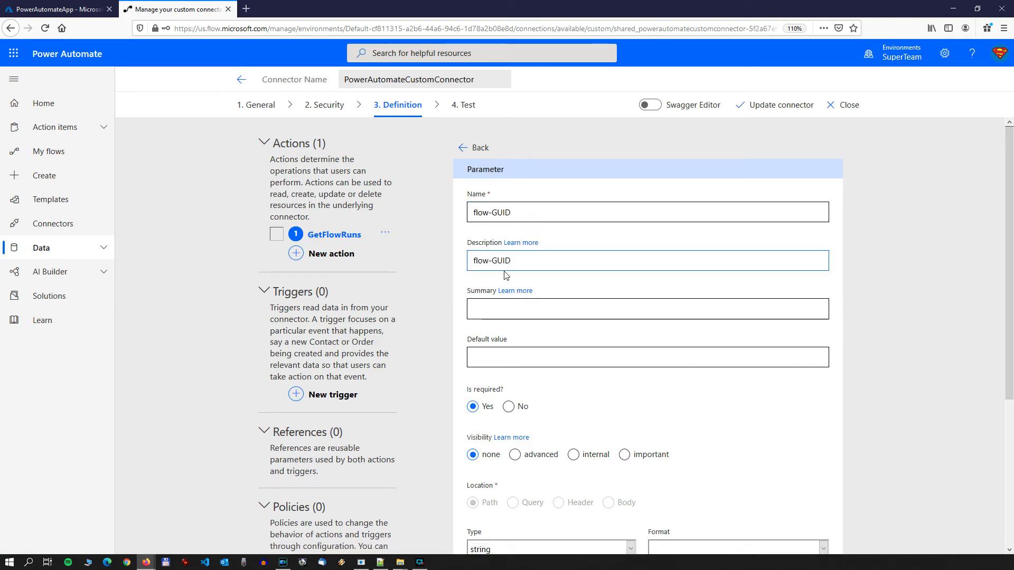
click(492, 260)
key(BackSpace)
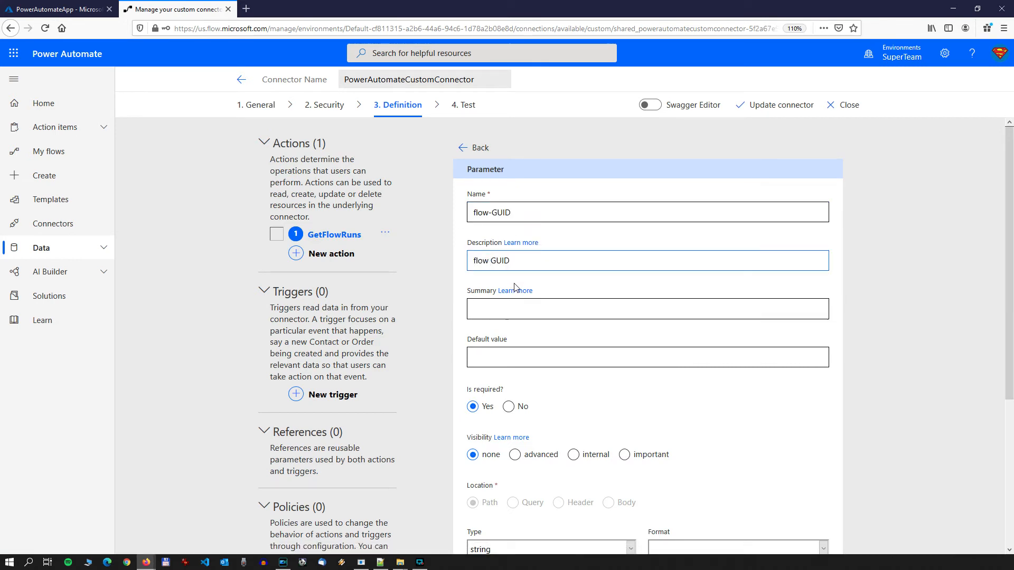
click(477, 261)
key(BackSpace)
text(F)
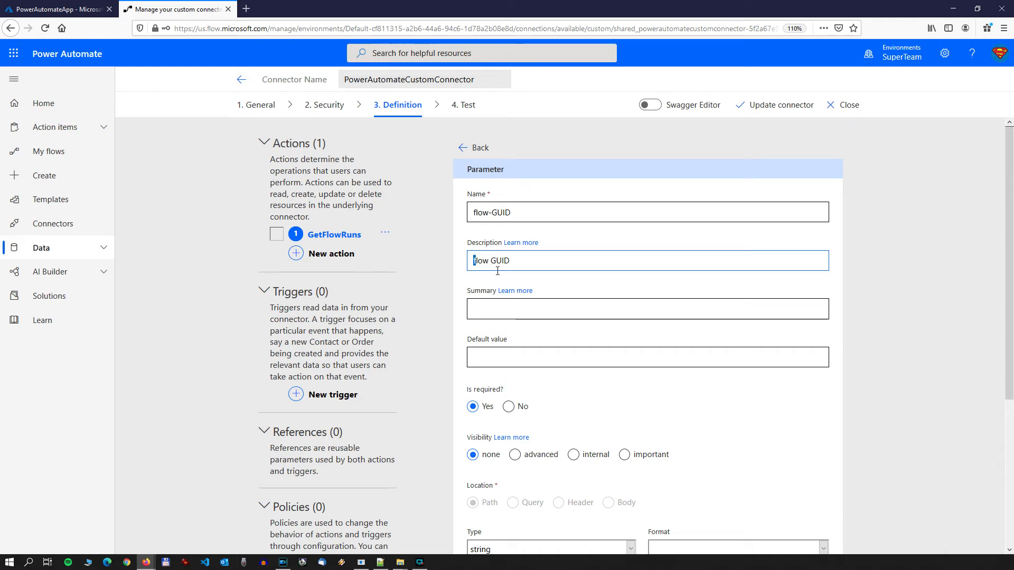
Step: Copy the description "Flow GUID" into the flow-GUID parameter's summary and return to the action definition
drag(513, 261, 431, 255)
key(ctrl+c)
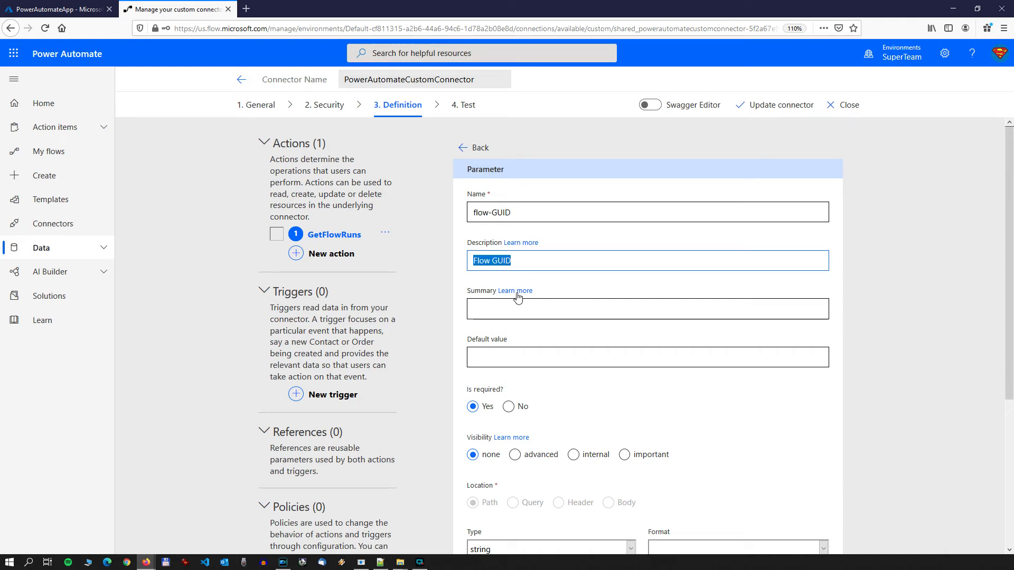
click(515, 310)
key(ctrl+v)
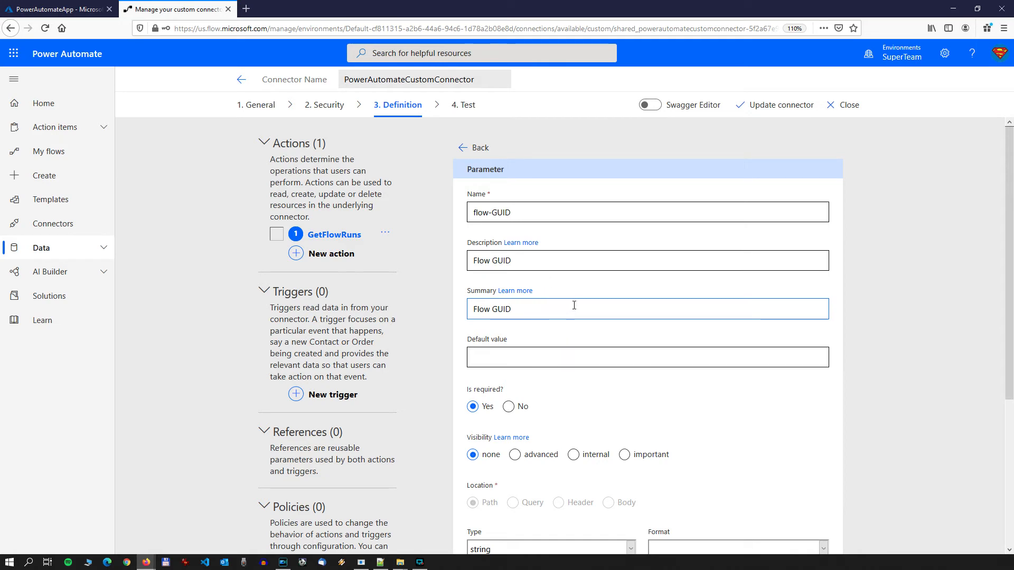
scroll(660, 305, down, 2)
scroll(580, 236, up, 2)
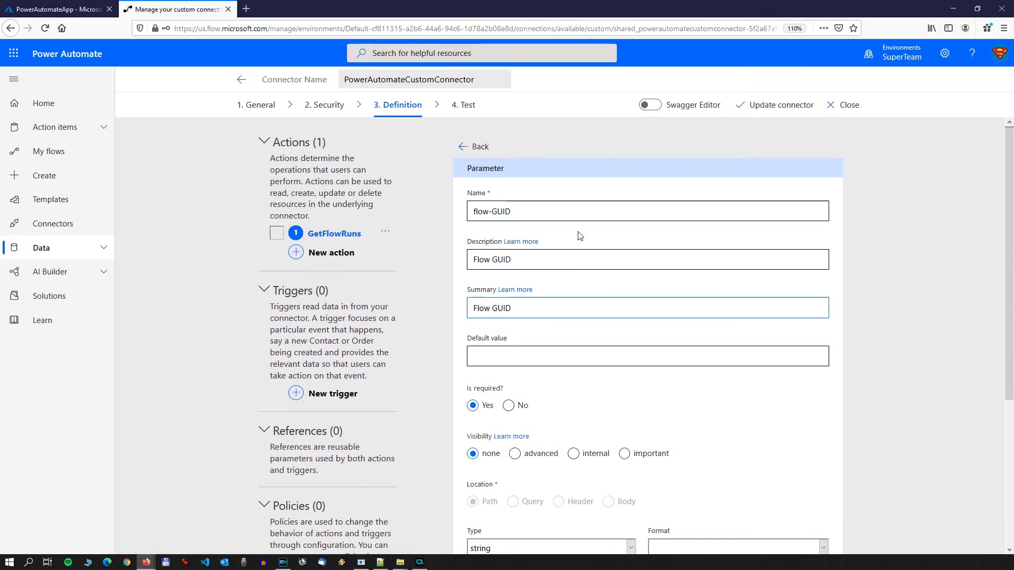
click(464, 150)
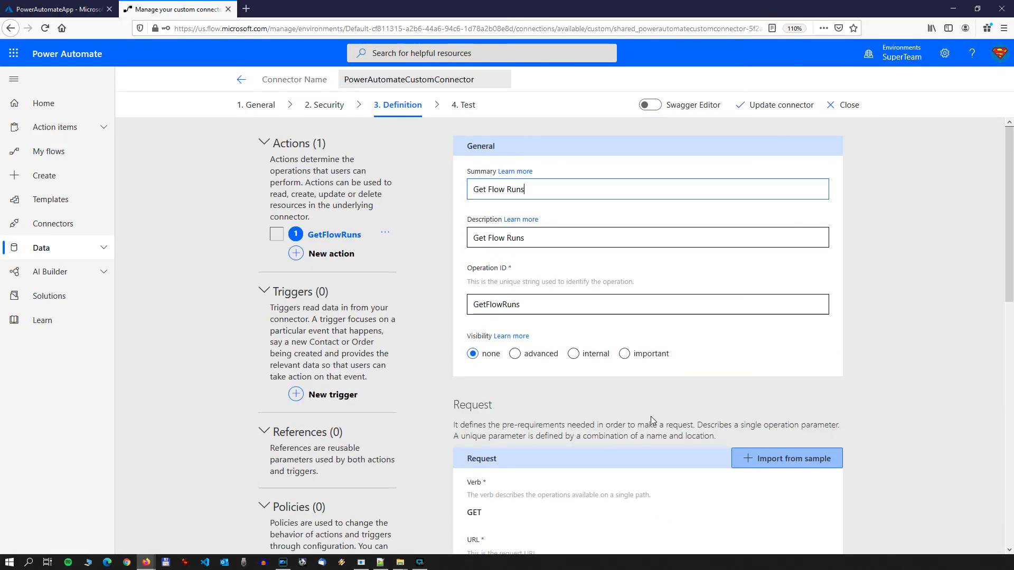
Step: Edit the api-version query parameter, setting its description to "Api Version"
scroll(651, 416, down, 7)
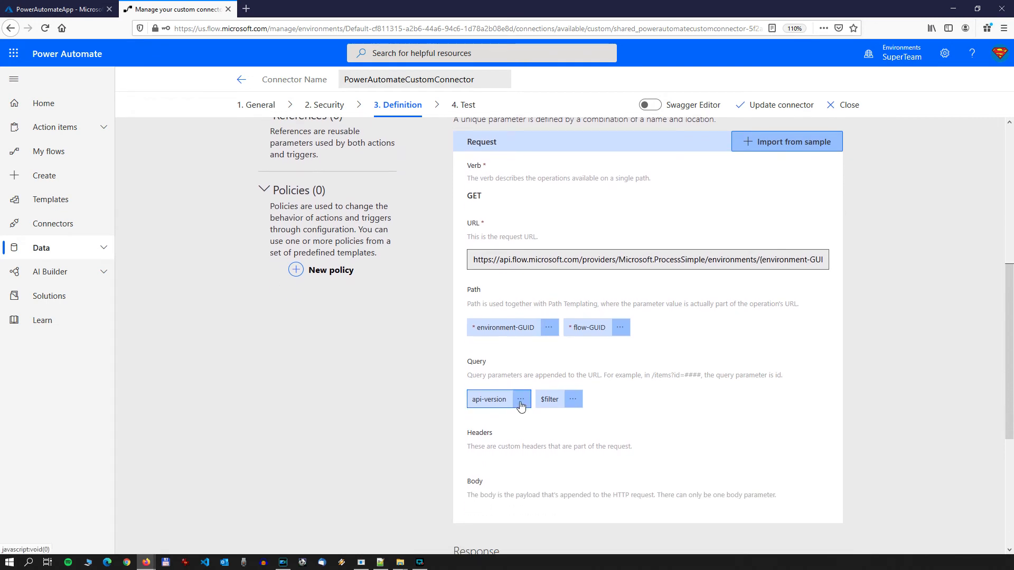
click(520, 401)
click(518, 419)
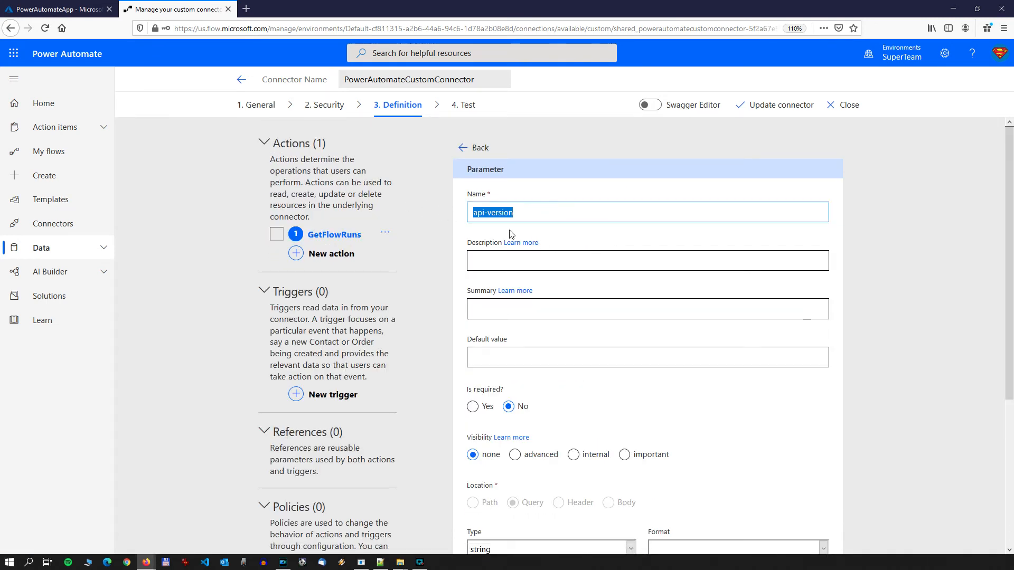
click(506, 262)
key(ctrl+v)
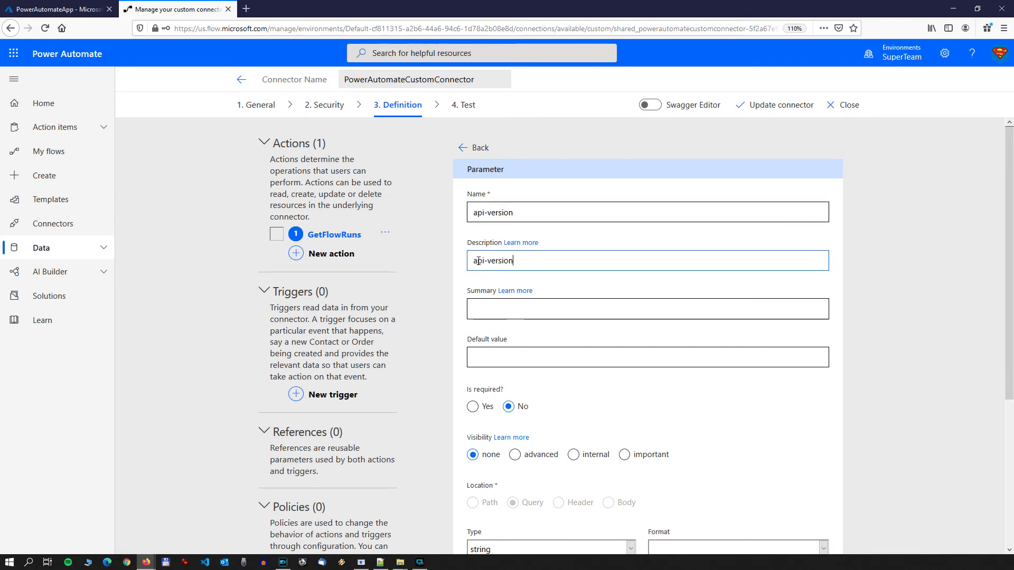
drag(478, 261, 489, 261)
text(A)
key(BackSpace)
key(BackSpace)
text(V)
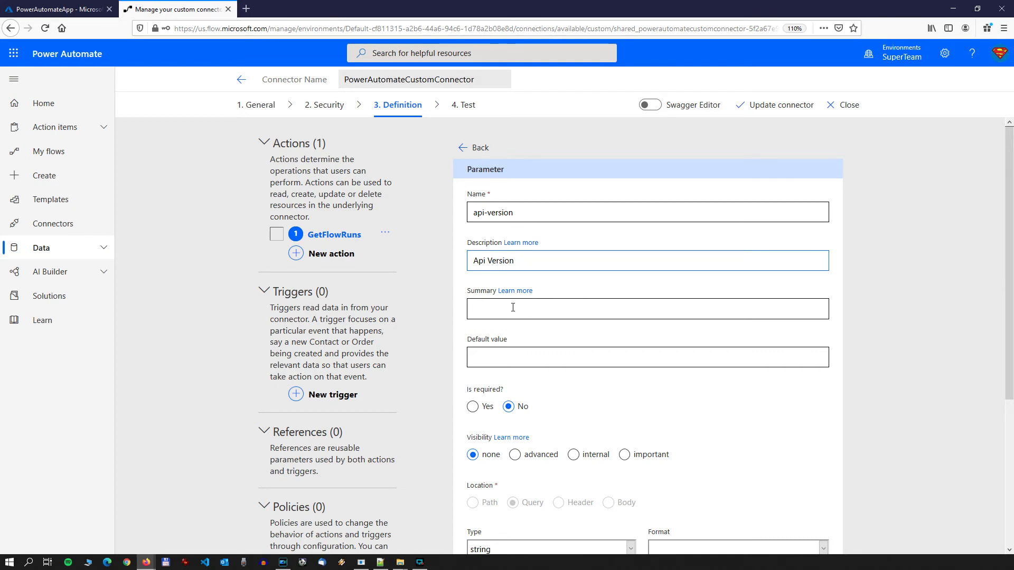
Step: Fill in the api-version parameter's summary with "Api Version"
key(Tab)
key(shift+Tab)
click(485, 310)
key(ctrl+v)
Step: Set the api-version parameter's default value to 2016-11-01
click(517, 360)
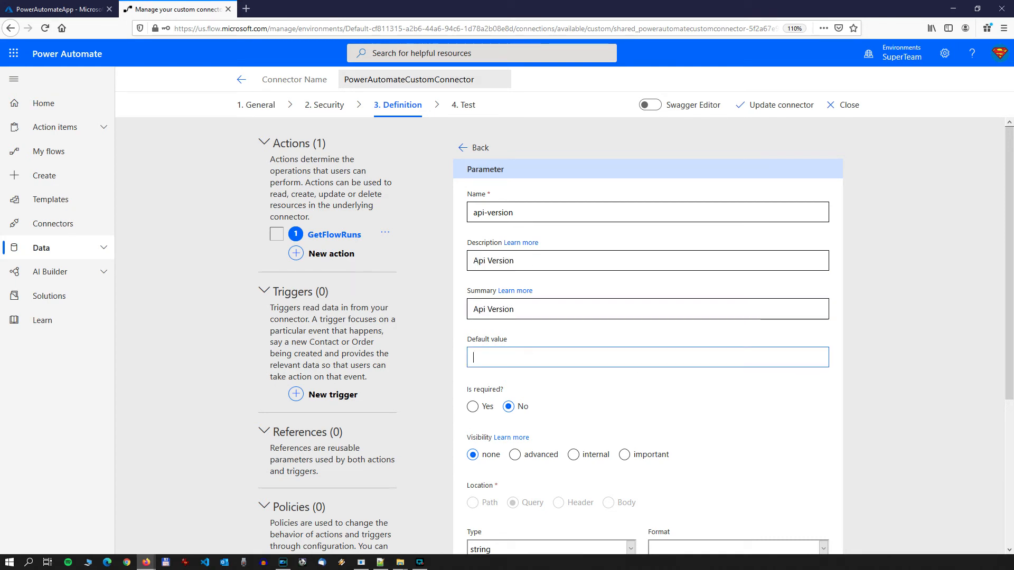
key(alt+Tab)
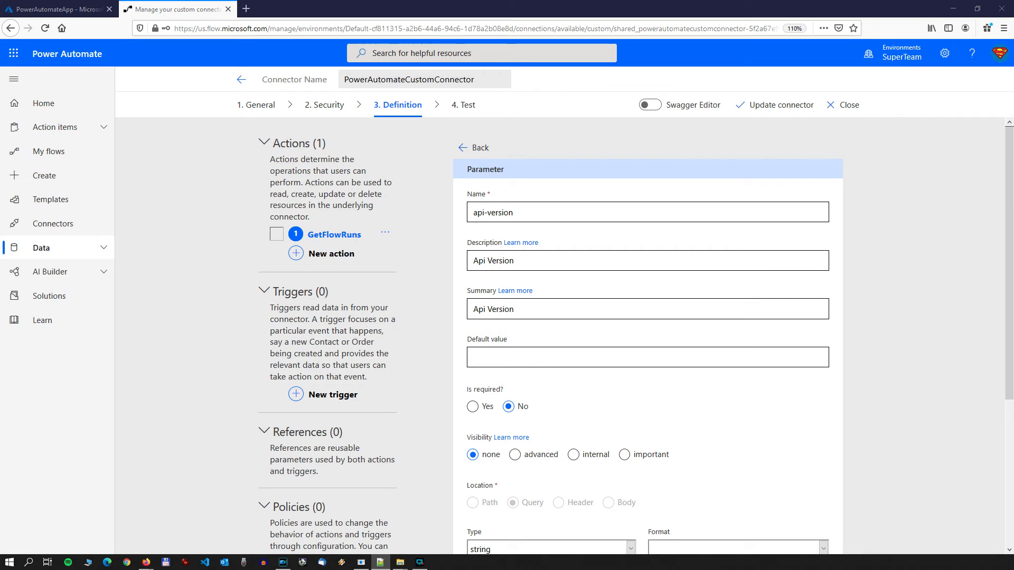
click(520, 364)
key(ctrl+v)
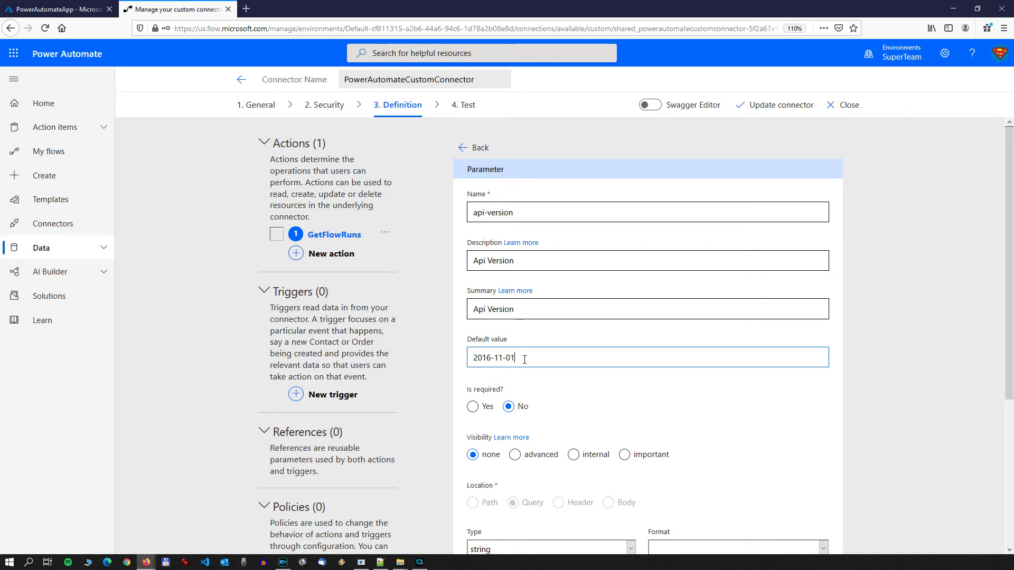
drag(525, 359, 470, 358)
drag(538, 360, 458, 359)
Step: Make the api-version parameter required and return to the GetFlowRuns action definition
click(474, 407)
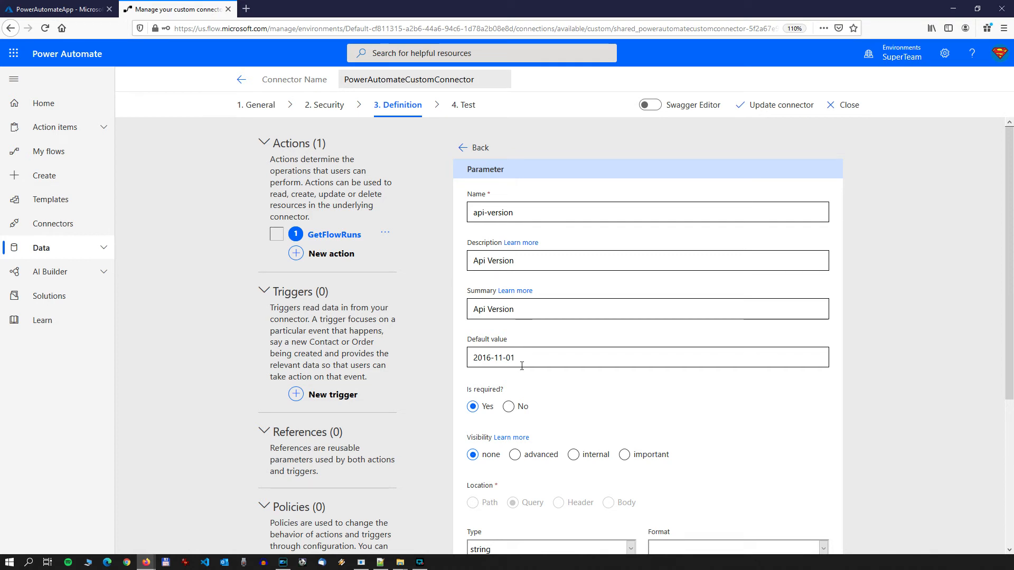
drag(563, 359, 424, 361)
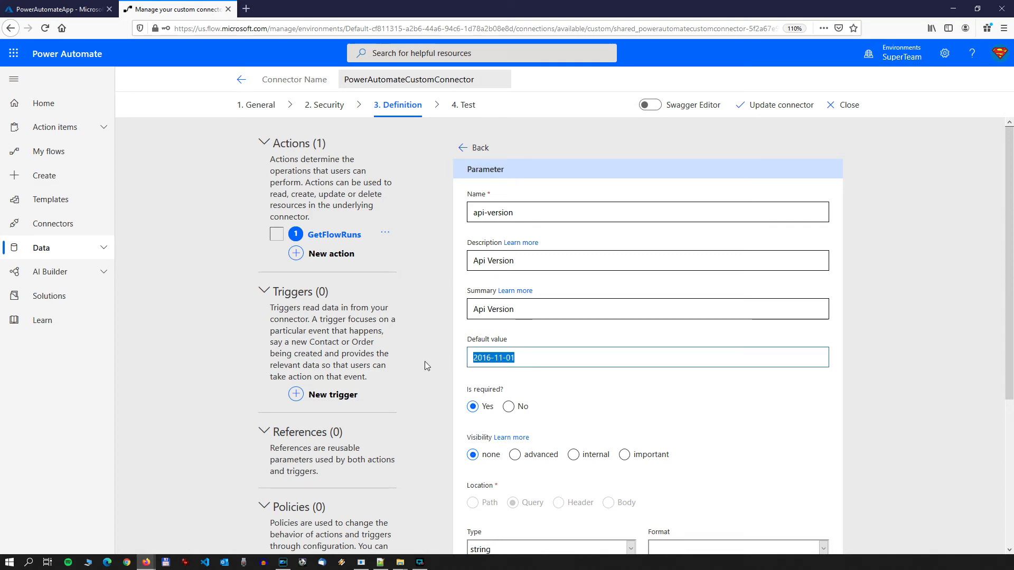
click(560, 359)
drag(566, 358, 466, 362)
click(463, 148)
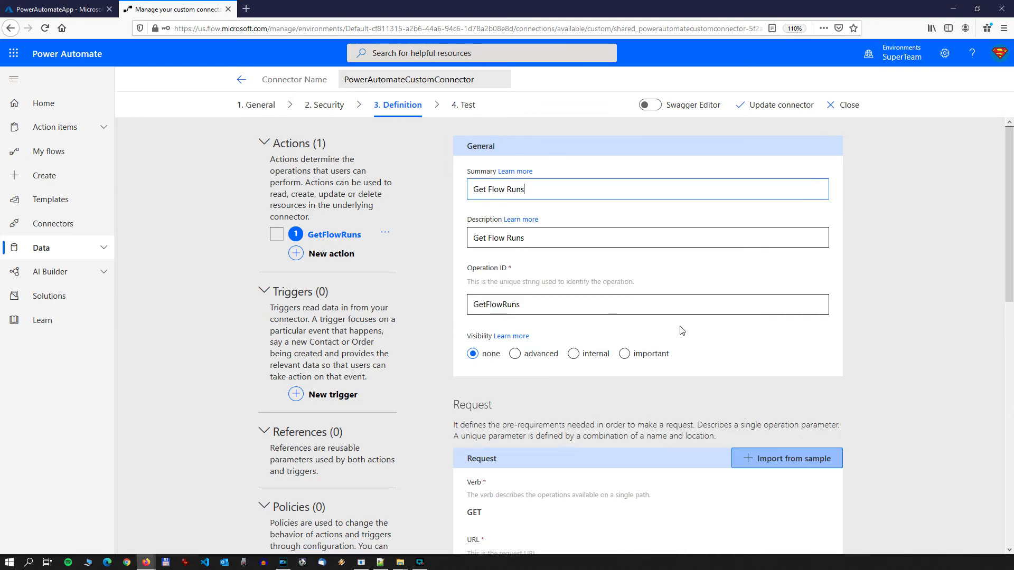
Step: Edit the $filter query parameter, setting its description to "Filter Query"
scroll(653, 320, down, 2)
scroll(682, 315, down, 3)
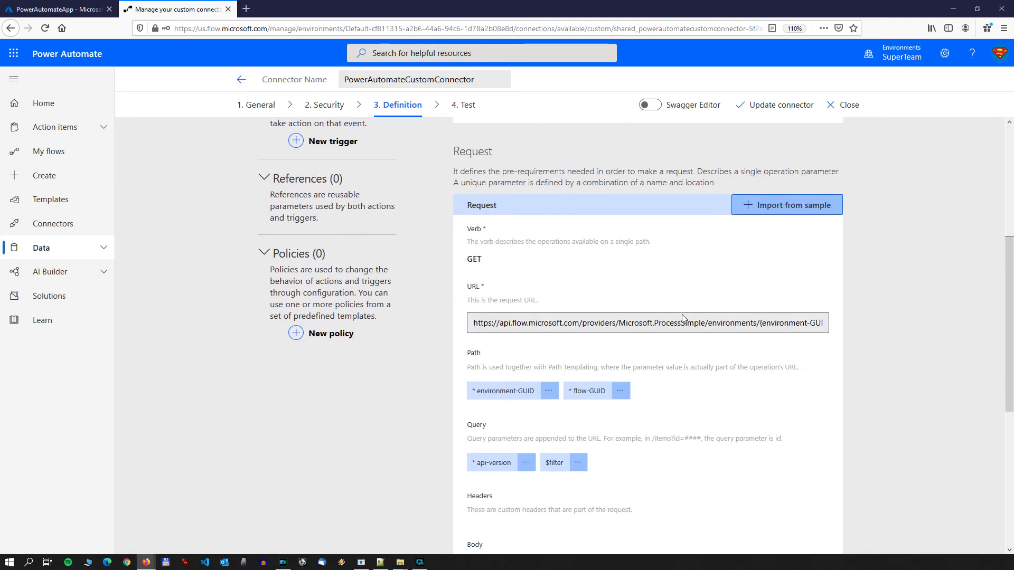
click(579, 463)
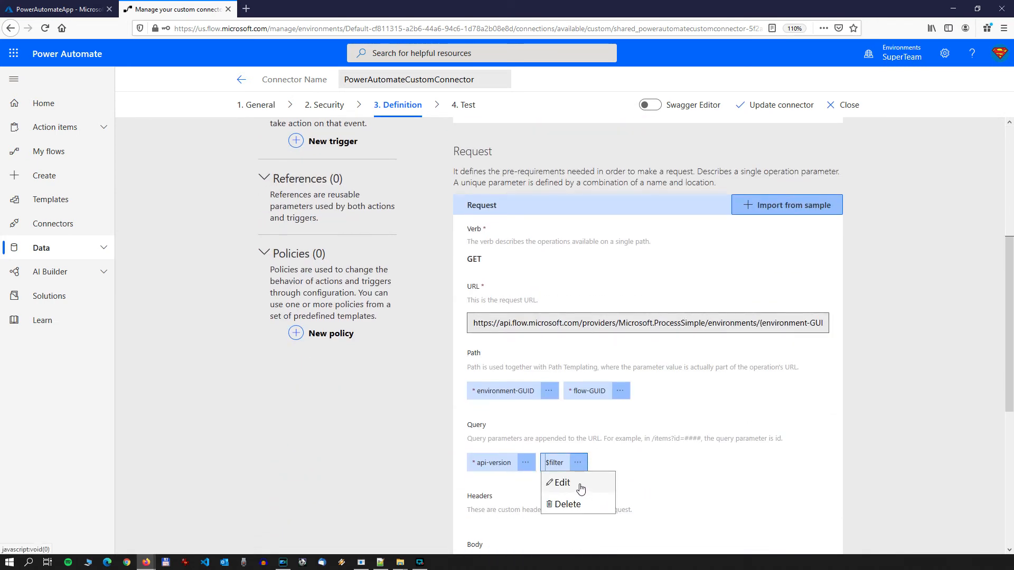
click(579, 488)
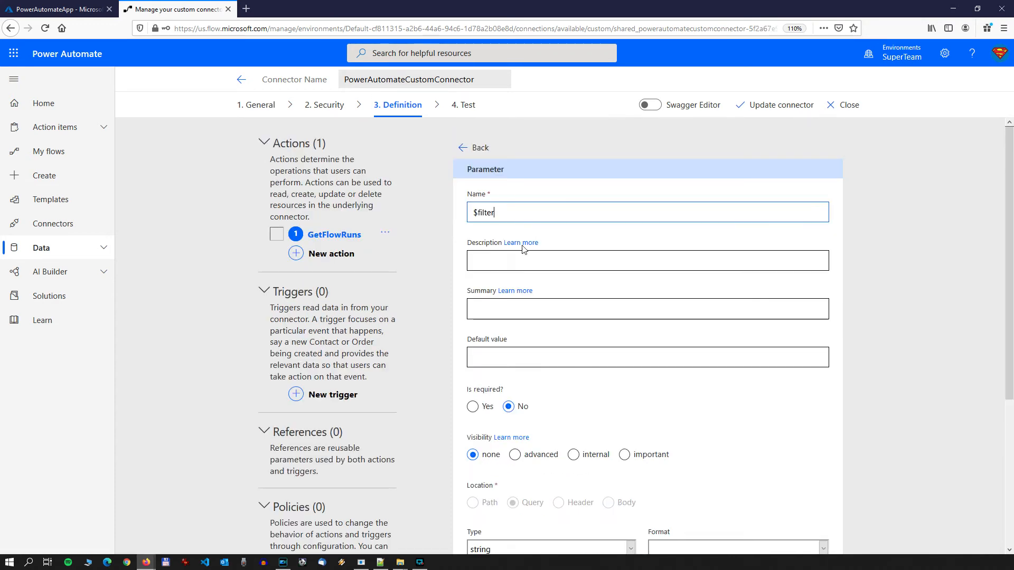
click(522, 260)
text(Fil)
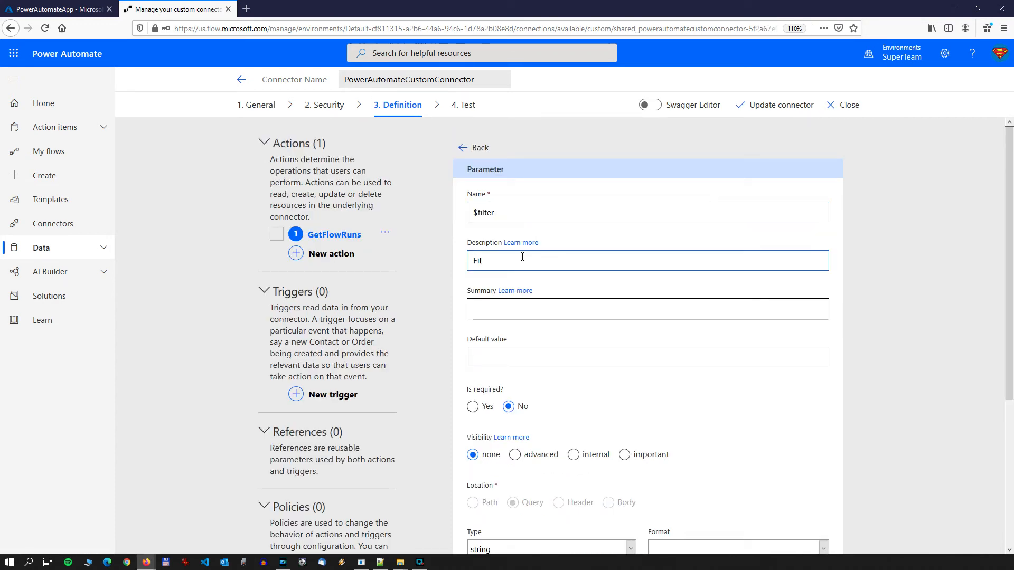
text(ter Query)
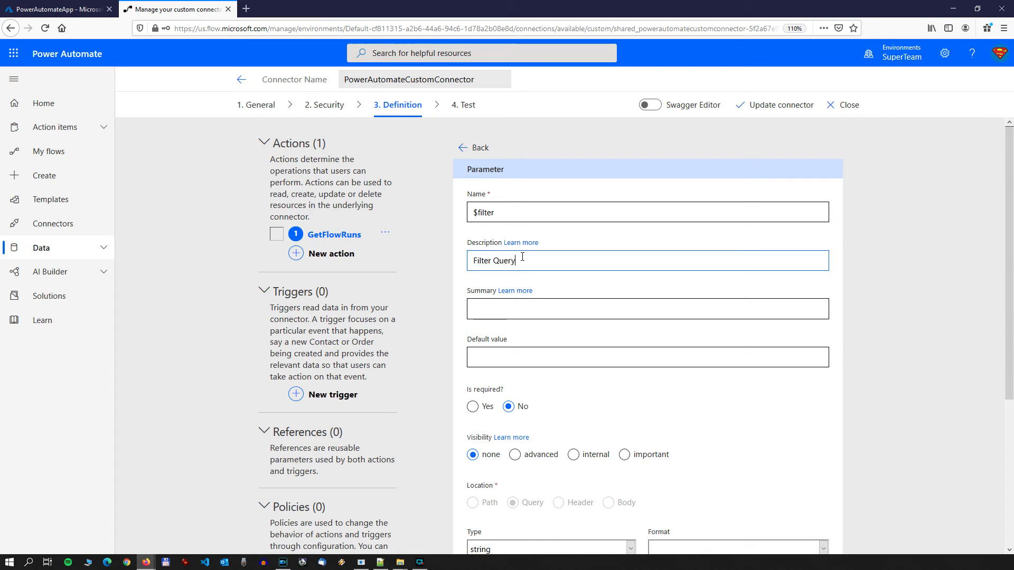
Step: Copy the description "Filter Query" into the $filter parameter's summary and return to the action definition
key(ctrl+a)
key(ctrl+c)
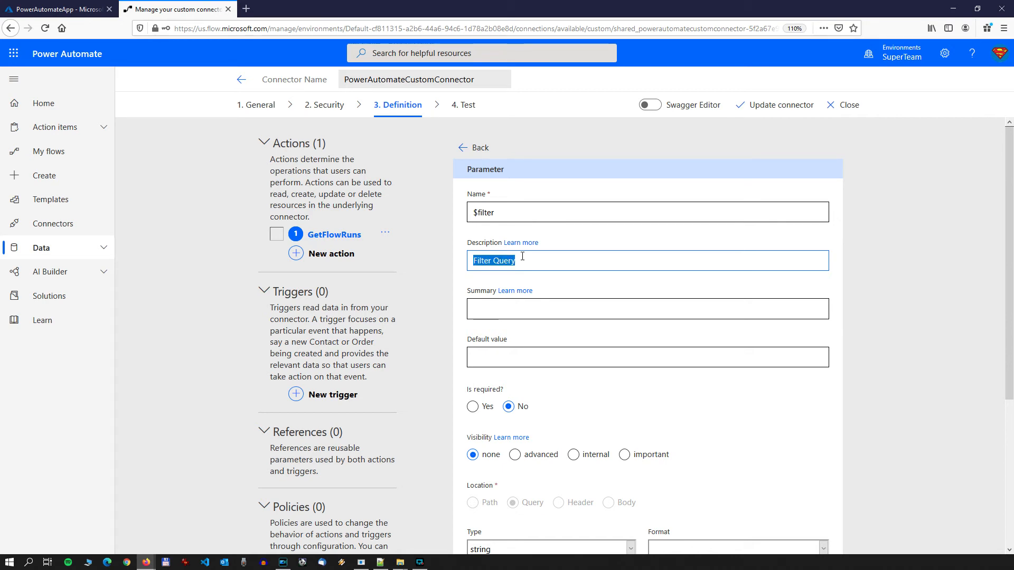
click(553, 311)
key(ctrl+v)
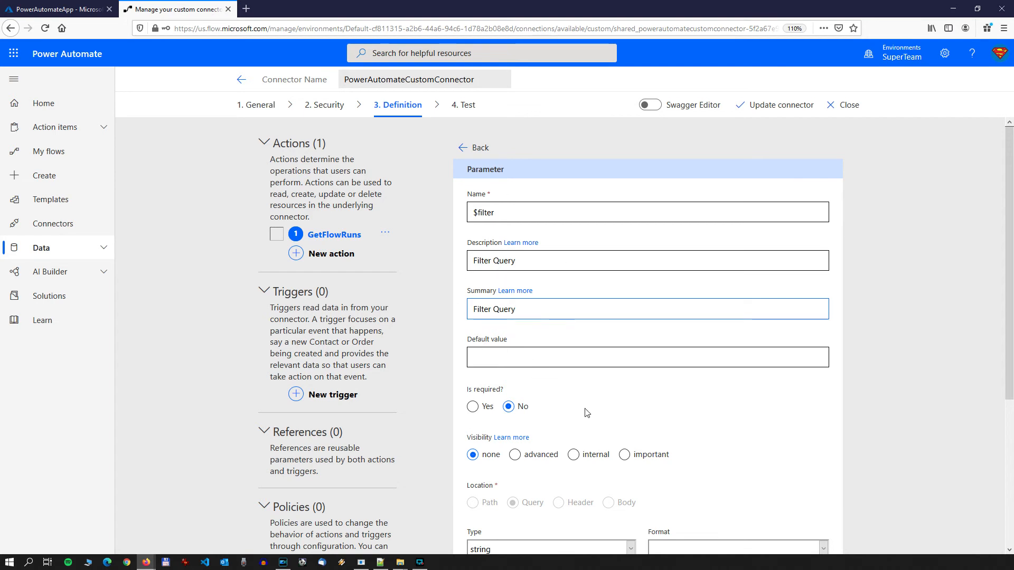
scroll(573, 379, down, 2)
scroll(528, 264, up, 2)
click(470, 154)
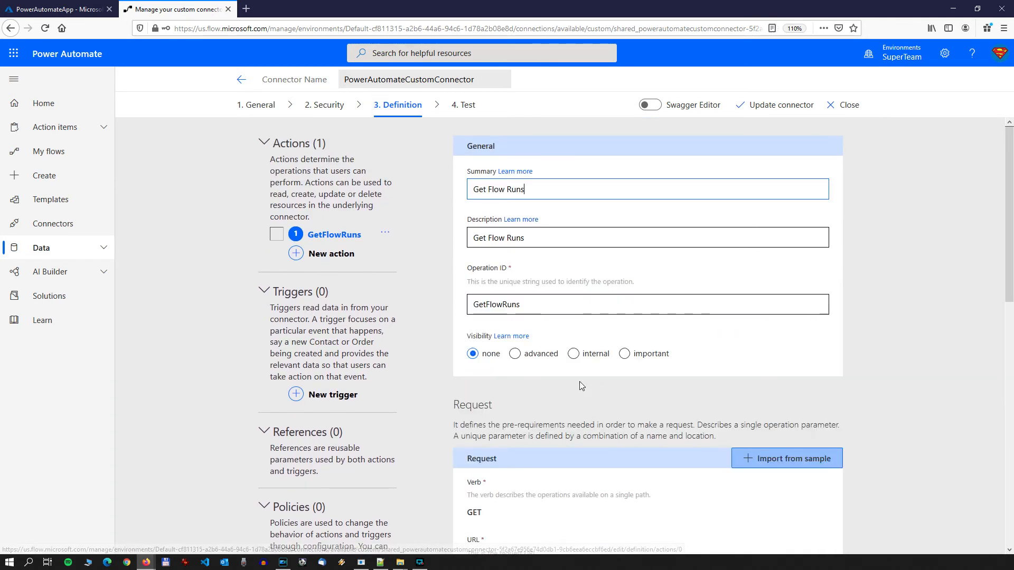
Step: Go to the connector's Test stage and update the connector to save the parameter changes
scroll(601, 370, down, 3)
scroll(601, 370, down, 3)
scroll(602, 363, up, 5)
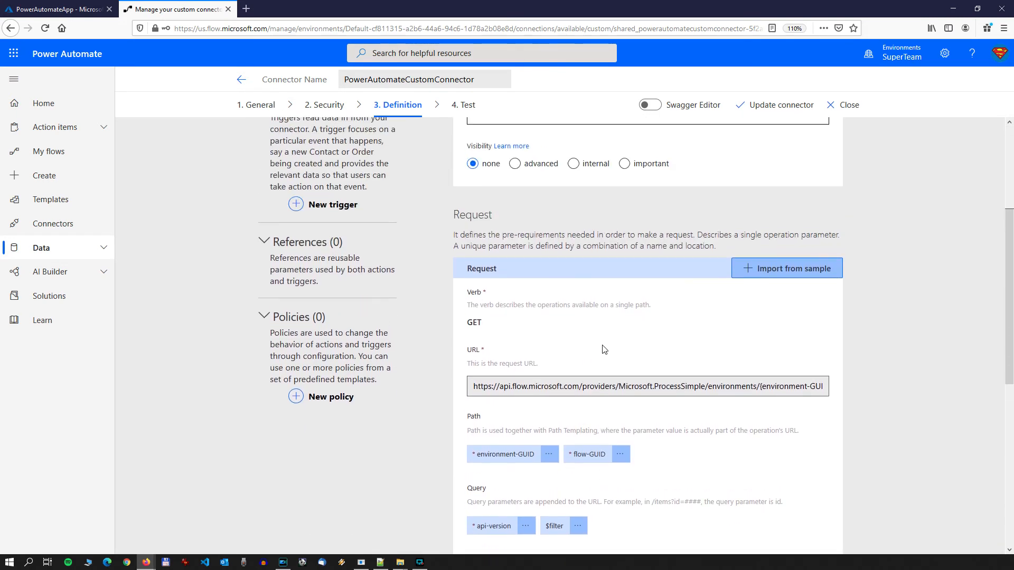
click(465, 106)
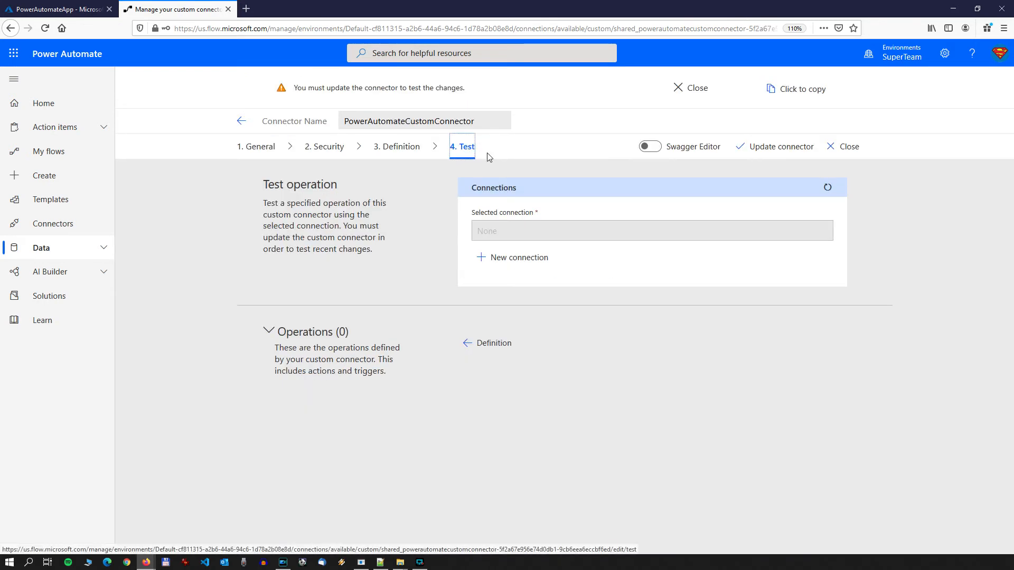
click(760, 148)
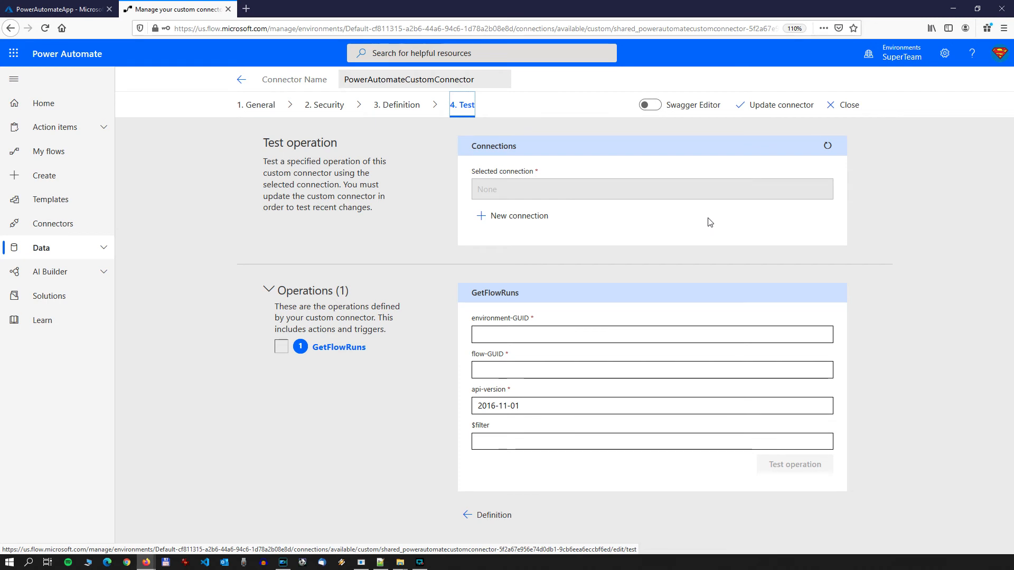
Step: Create a new connection for the custom connector, signing in with the listed Microsoft account
click(520, 224)
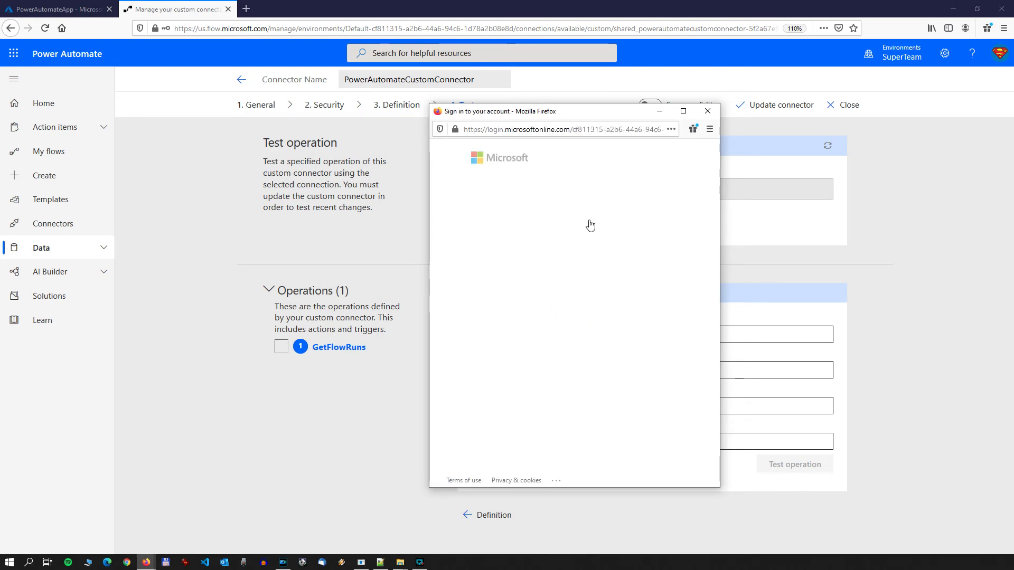
click(591, 224)
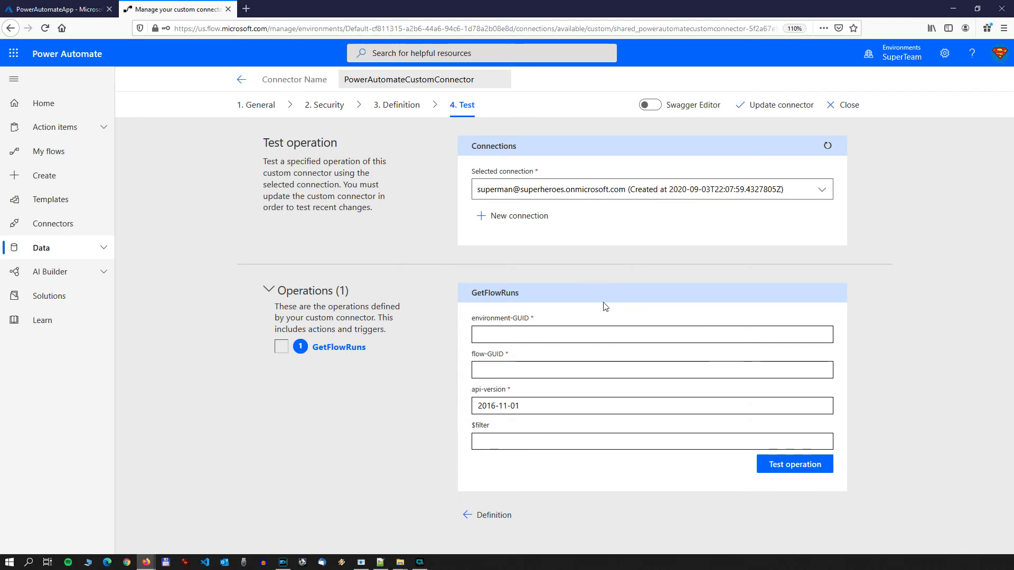
Step: Open the Delete Planner Task flow's details page in a new browser tab and show its run history
click(484, 327)
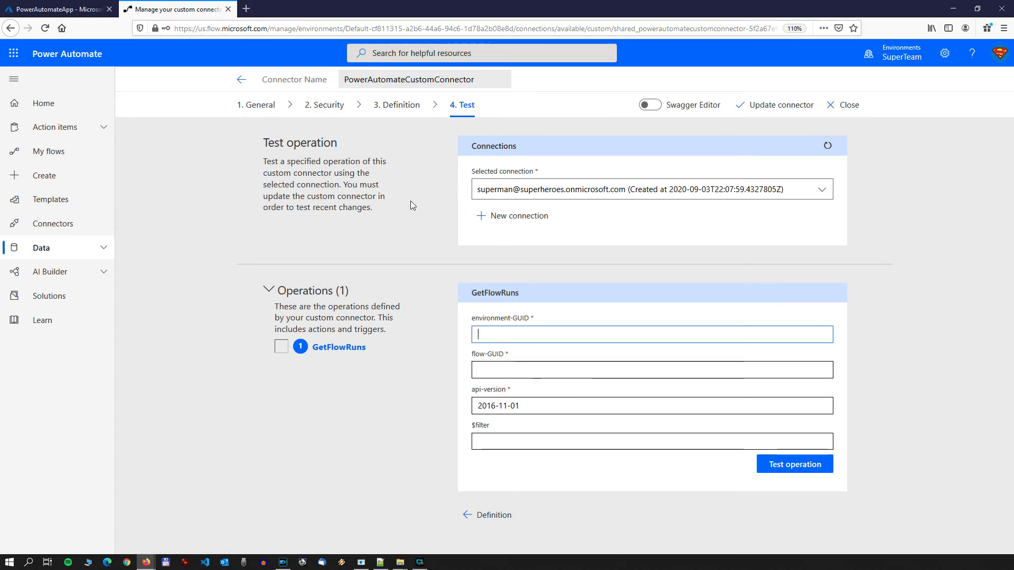
click(246, 9)
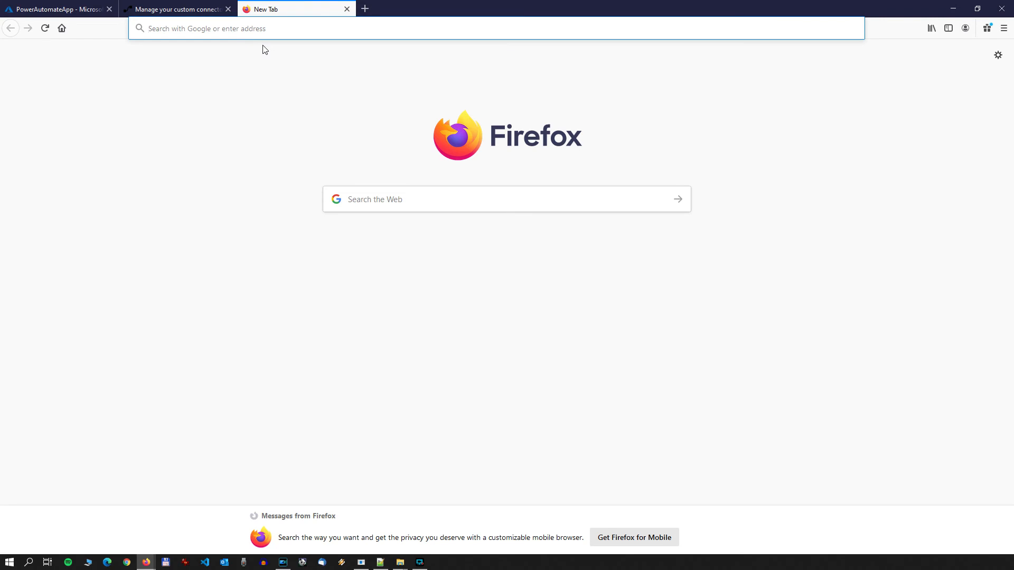
text(flow.microsoft.com/)
key(Return)
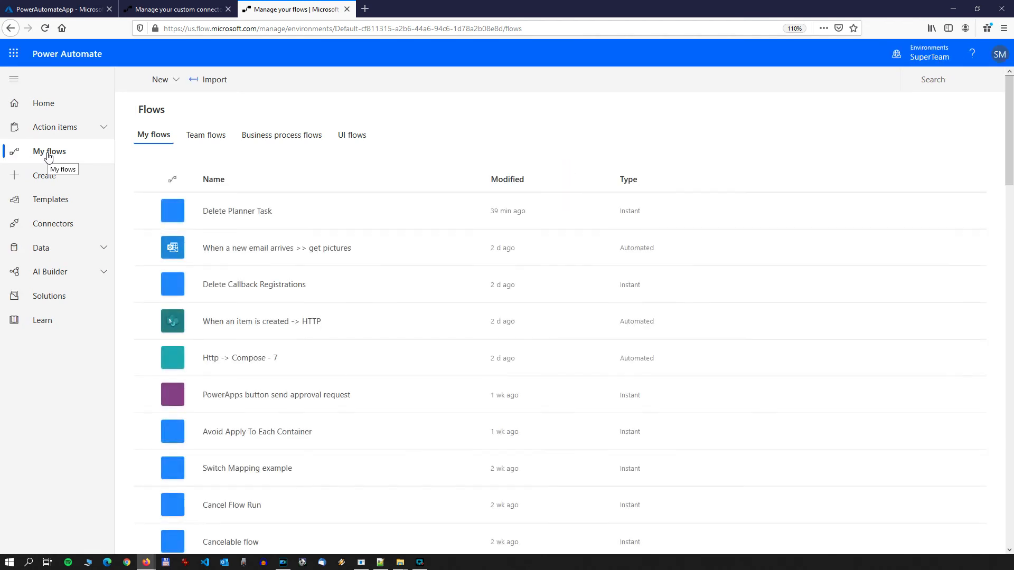
click(244, 217)
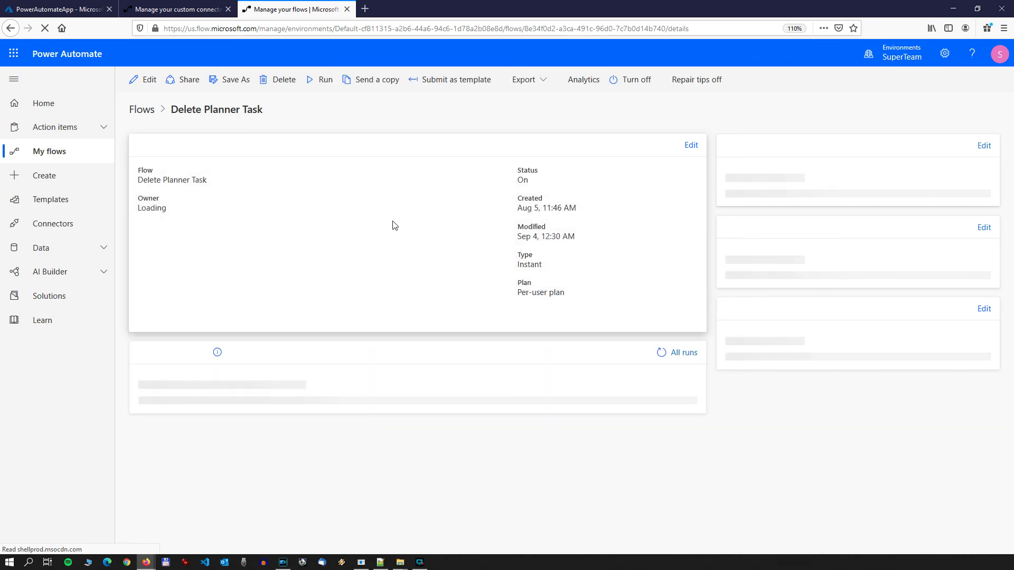
scroll(694, 294, down, 1)
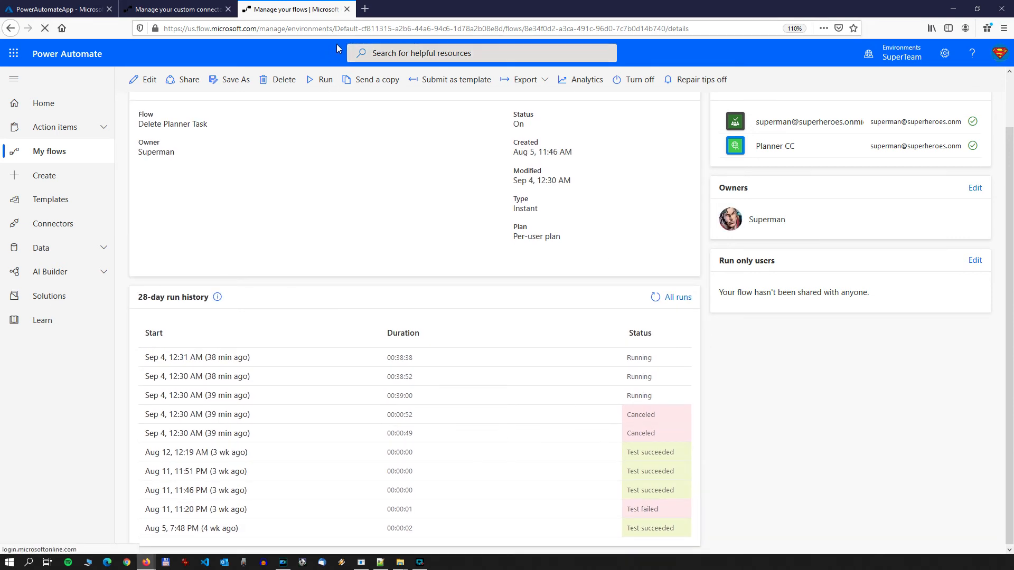
Step: Copy the environment ID, including its "Default-" prefix, from the flow's URL into the GetFlowRuns test's environment-GUID parameter
click(349, 29)
click(338, 28)
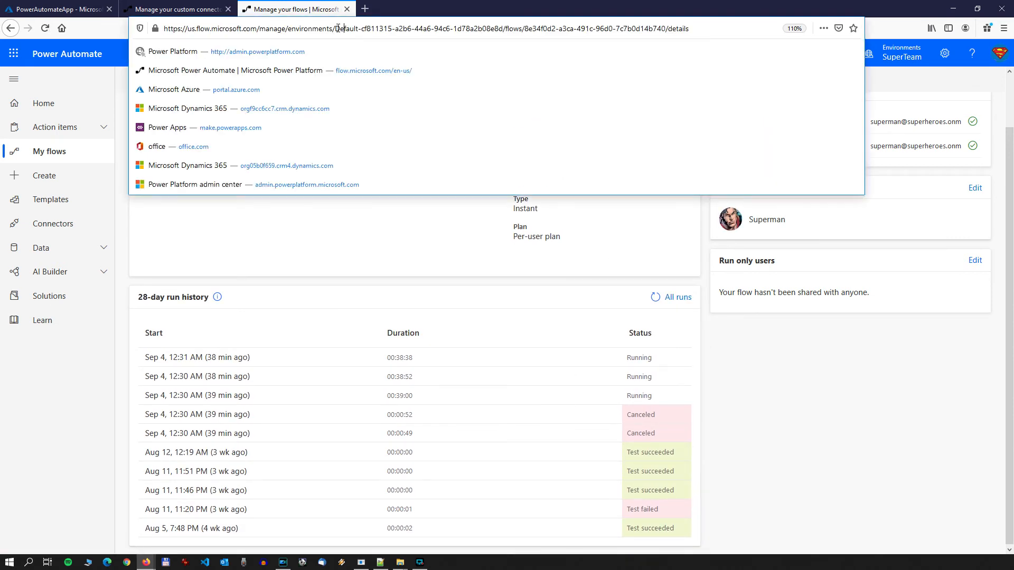
drag(336, 28, 519, 31)
key(ctrl+c)
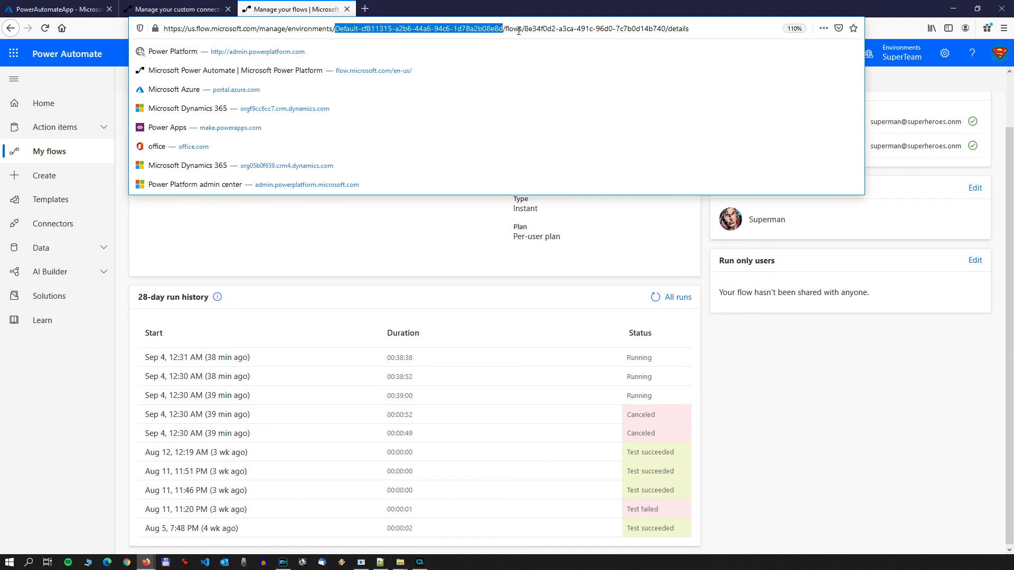
right_click(476, 28)
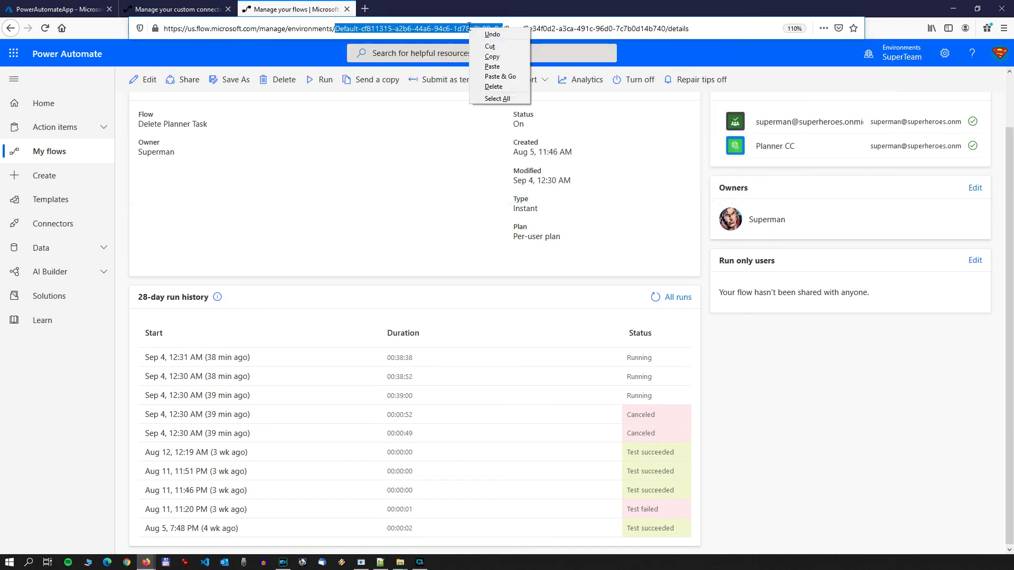
click(492, 55)
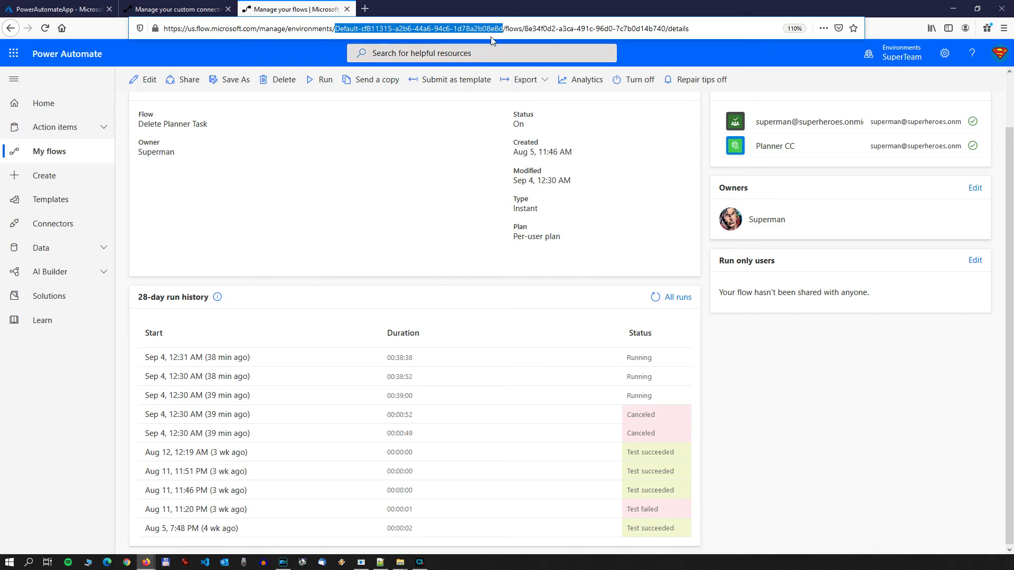
click(173, 10)
click(58, 9)
click(212, 11)
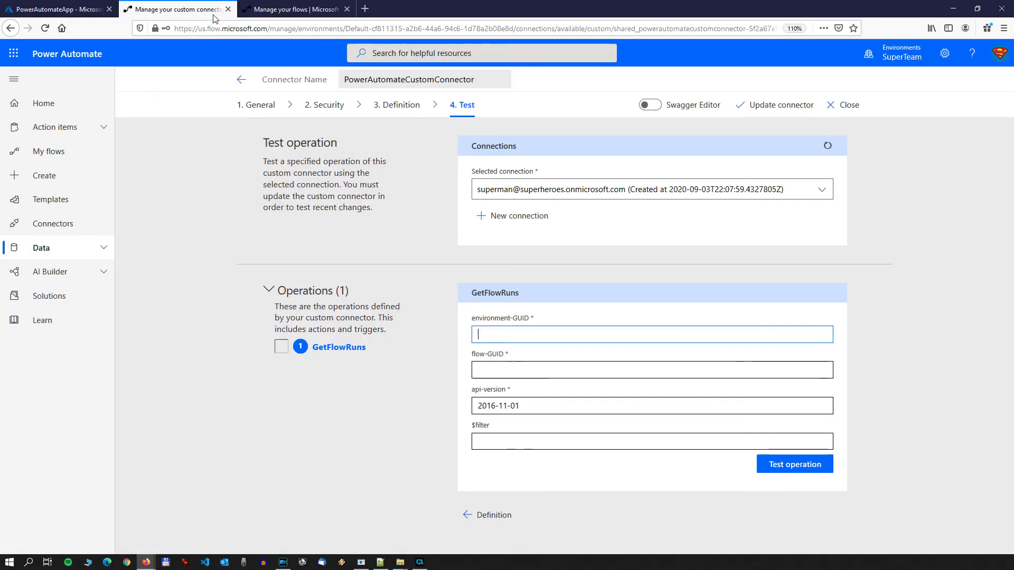
right_click(507, 340)
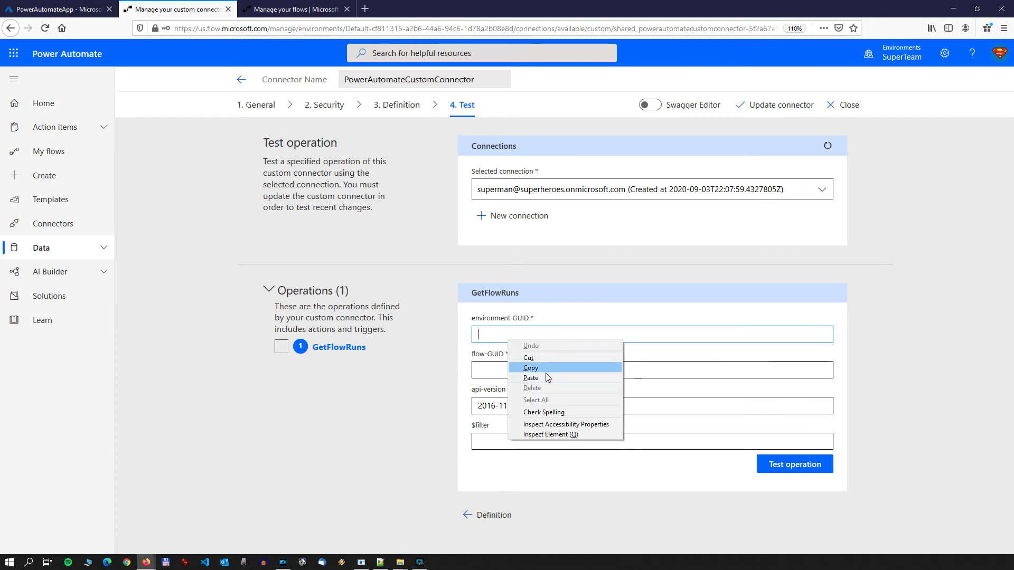
click(531, 378)
Step: Copy the flow ID of Delete Planner Task from its URL into the GetFlowRuns test's flow-GUID parameter
click(293, 9)
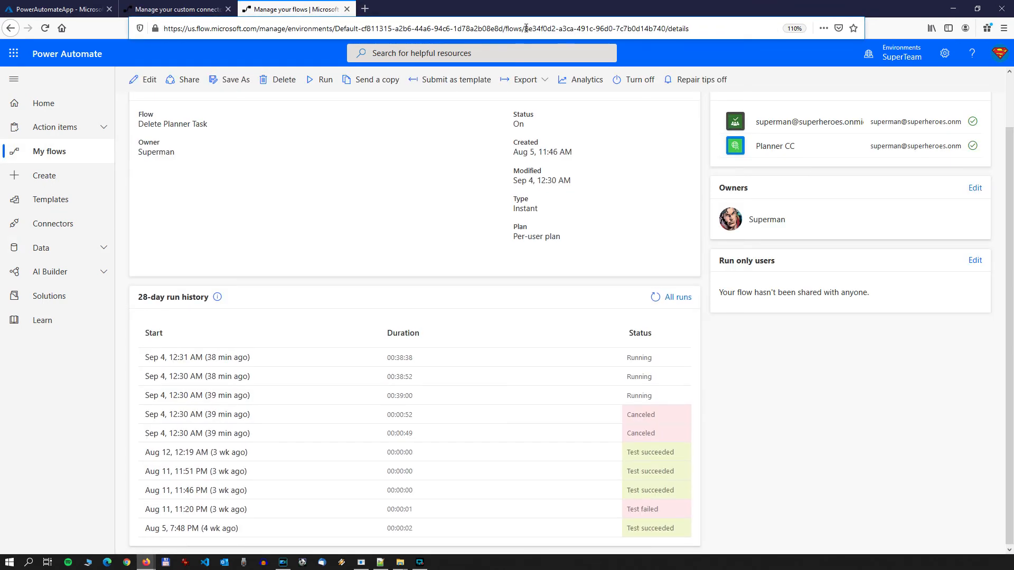
drag(526, 28, 665, 29)
right_click(657, 32)
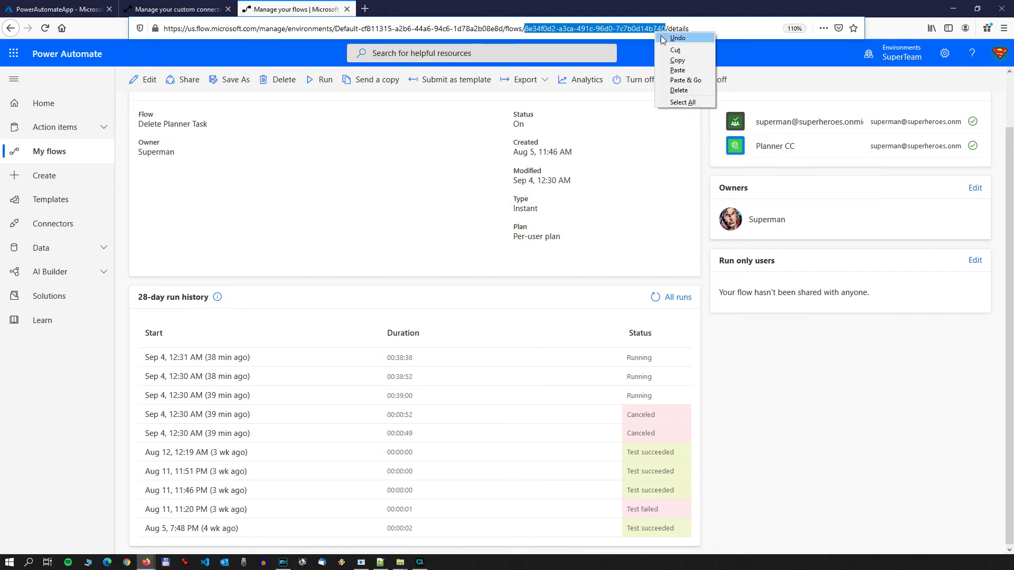
click(677, 60)
click(175, 9)
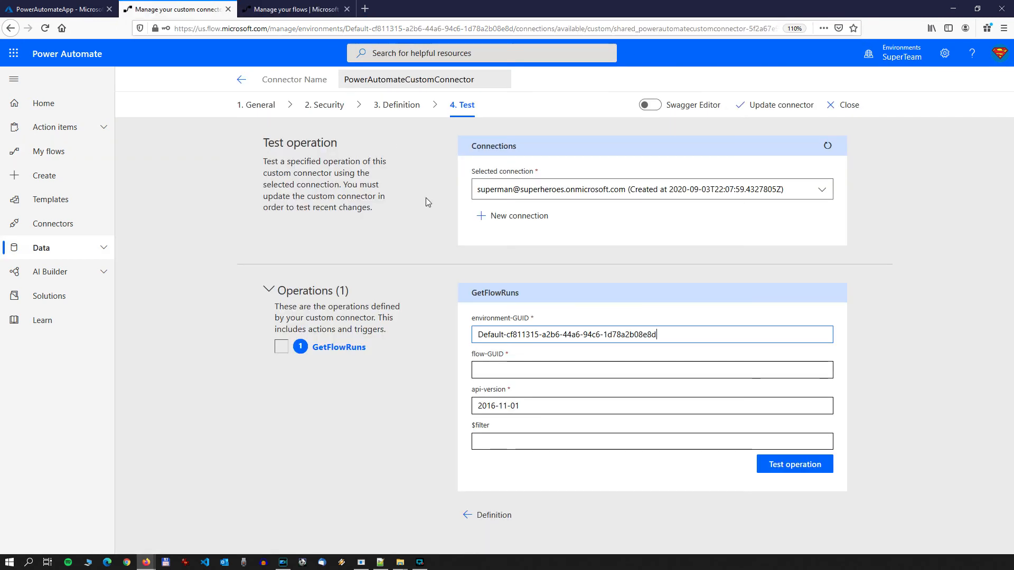
right_click(490, 374)
click(507, 413)
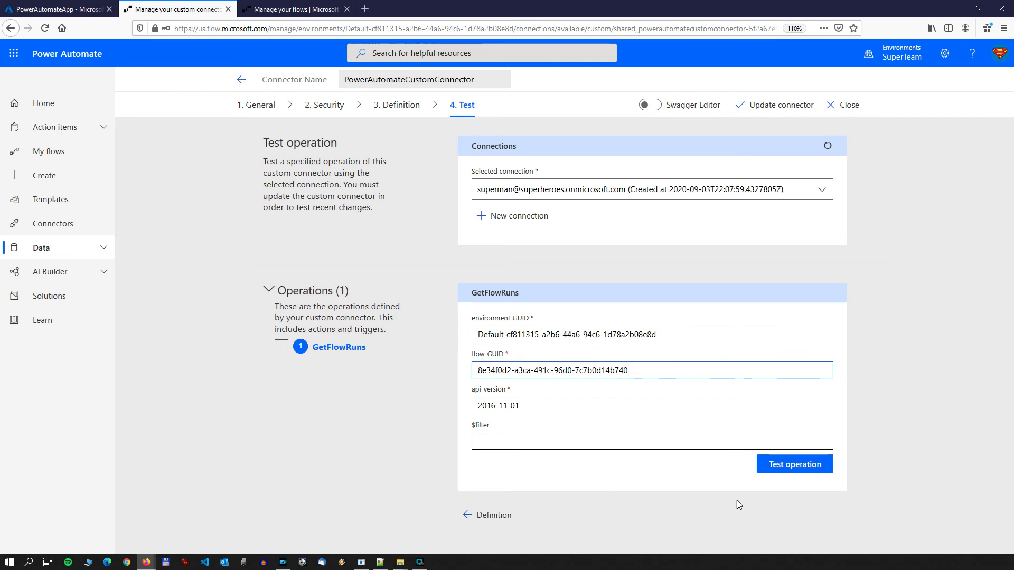
Step: Test the GetFlowRuns operation with an empty $filter and view the response status, headers and body
click(796, 466)
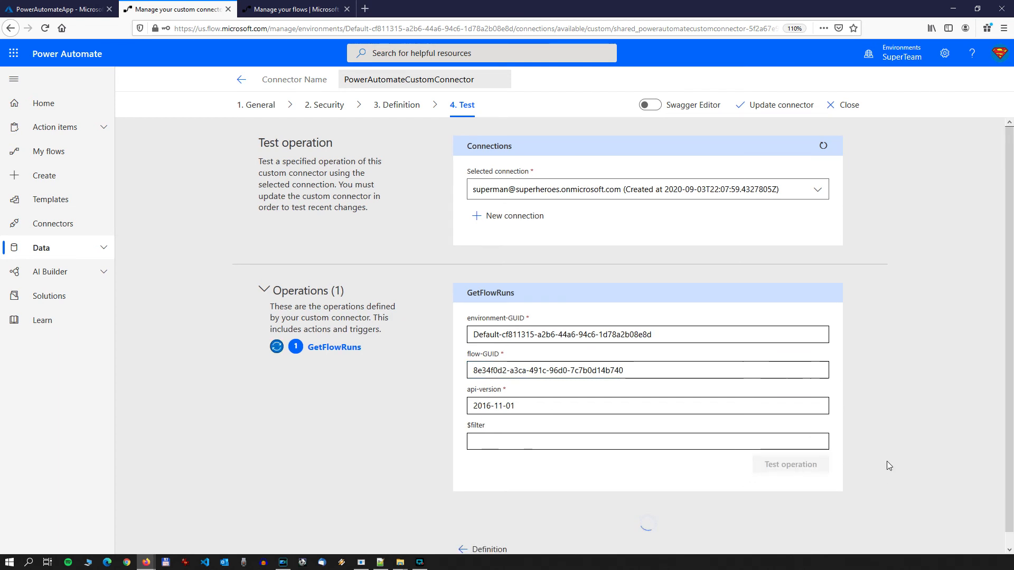
scroll(910, 392, down, 3)
scroll(911, 394, down, 2)
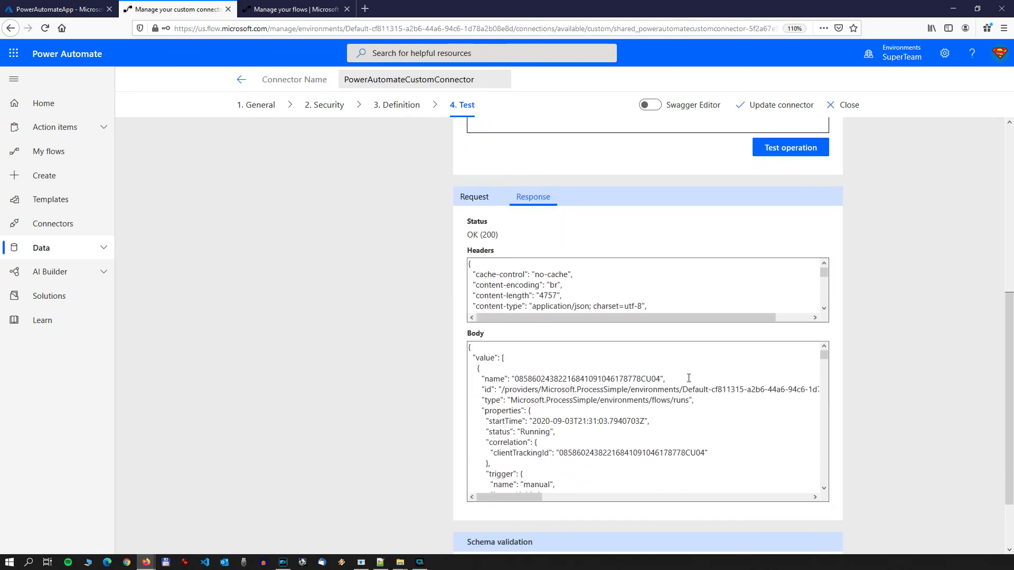
scroll(689, 379, up, 2)
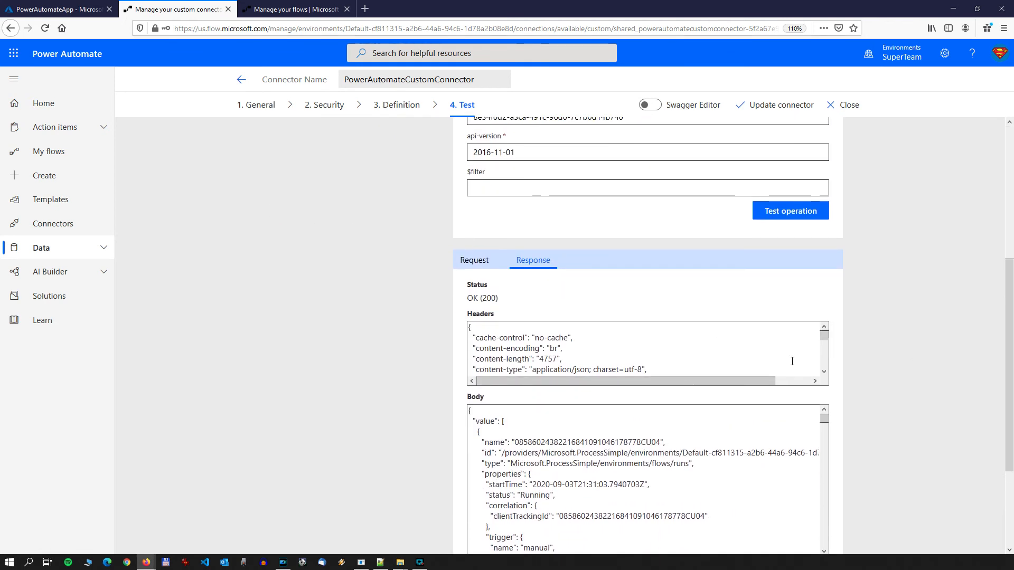
scroll(787, 354, down, 2)
scroll(869, 388, down, 1)
scroll(709, 392, down, 1)
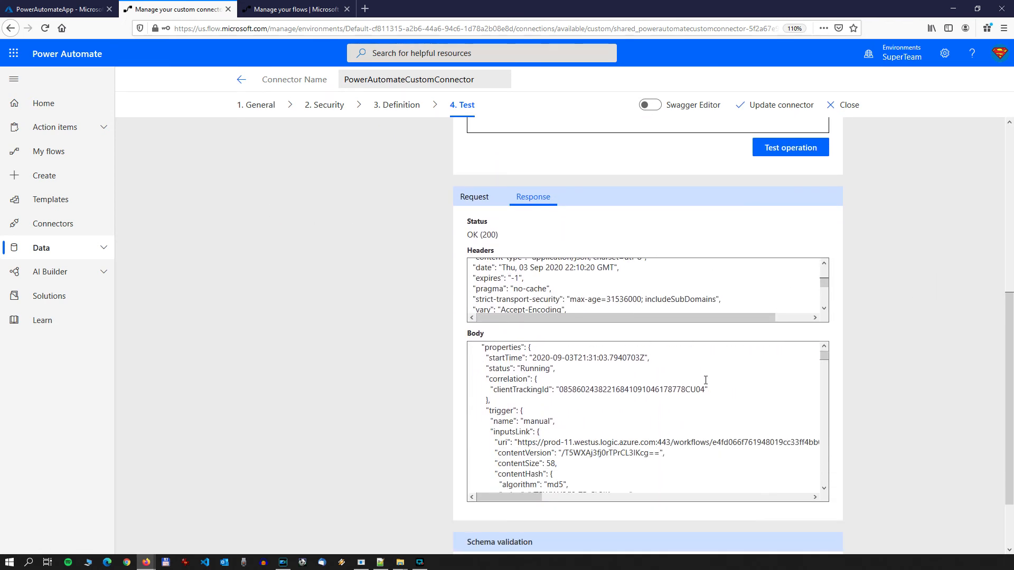
Step: Examine the individual runs and their statuses in the response body and compare them with the Delete Planner Task run history
scroll(695, 385, up, 1)
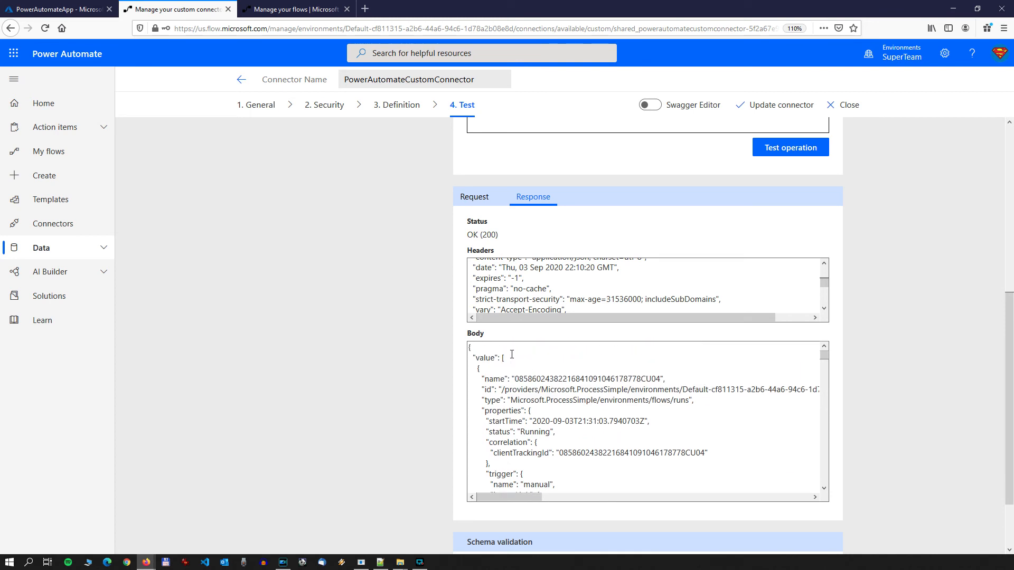
mouse_move(503, 360)
mouse_down()
mouse_move(509, 366)
mouse_move(504, 356)
mouse_up()
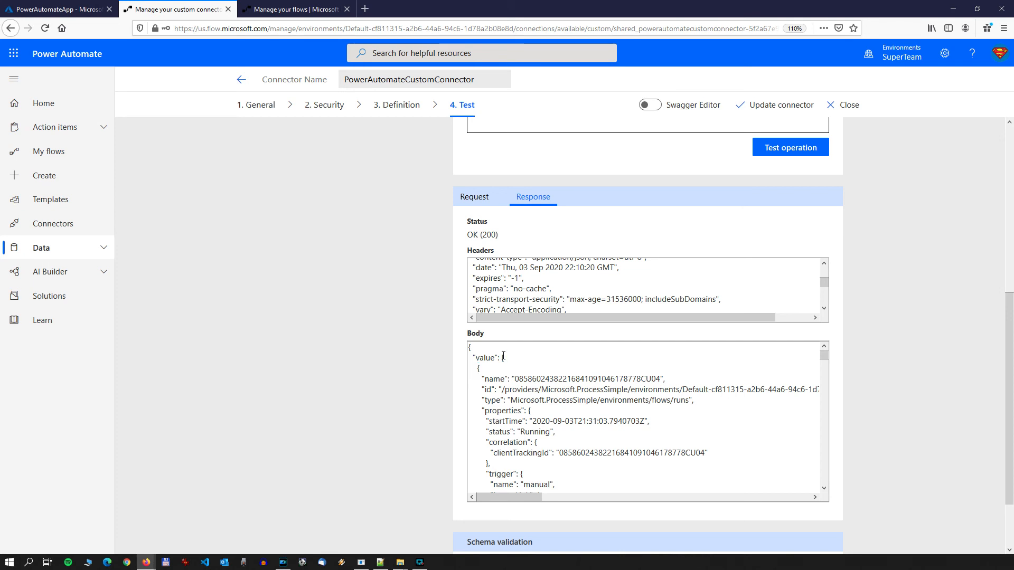
scroll(503, 357, down, 2)
scroll(502, 359, up, 2)
scroll(561, 390, down, 2)
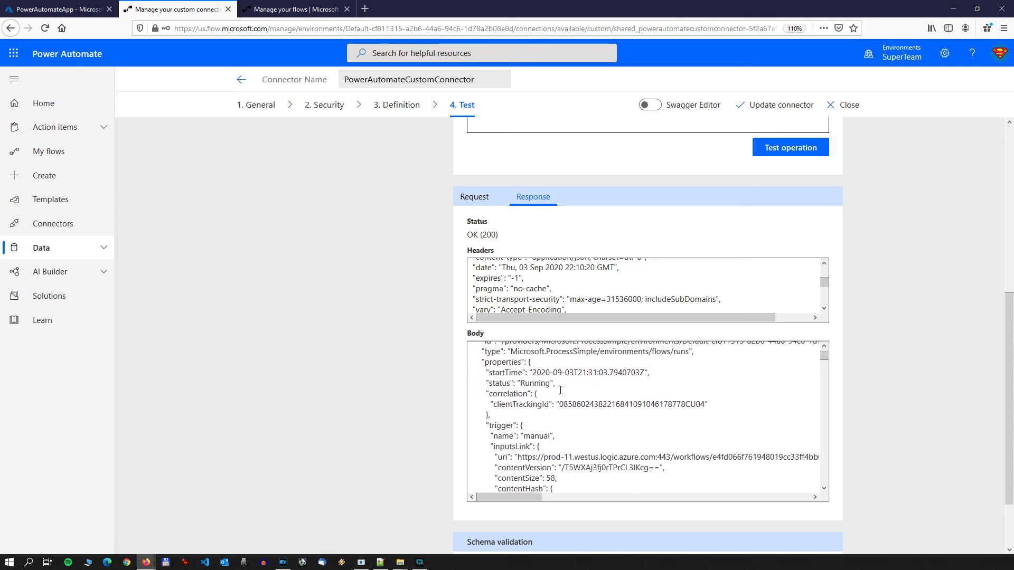
scroll(552, 390, up, 2)
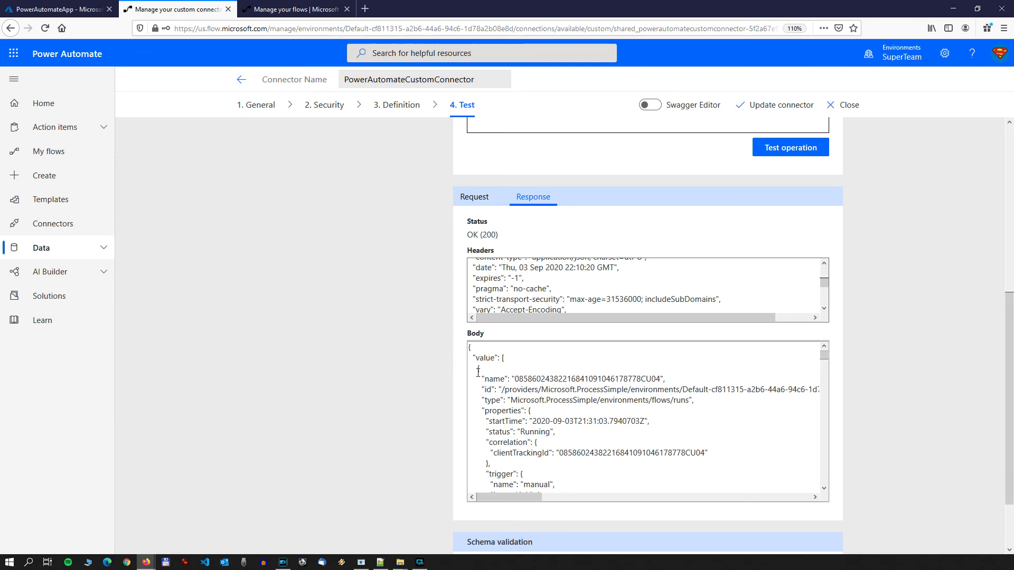
drag(478, 372, 553, 432)
click(547, 431)
scroll(548, 431, down, 2)
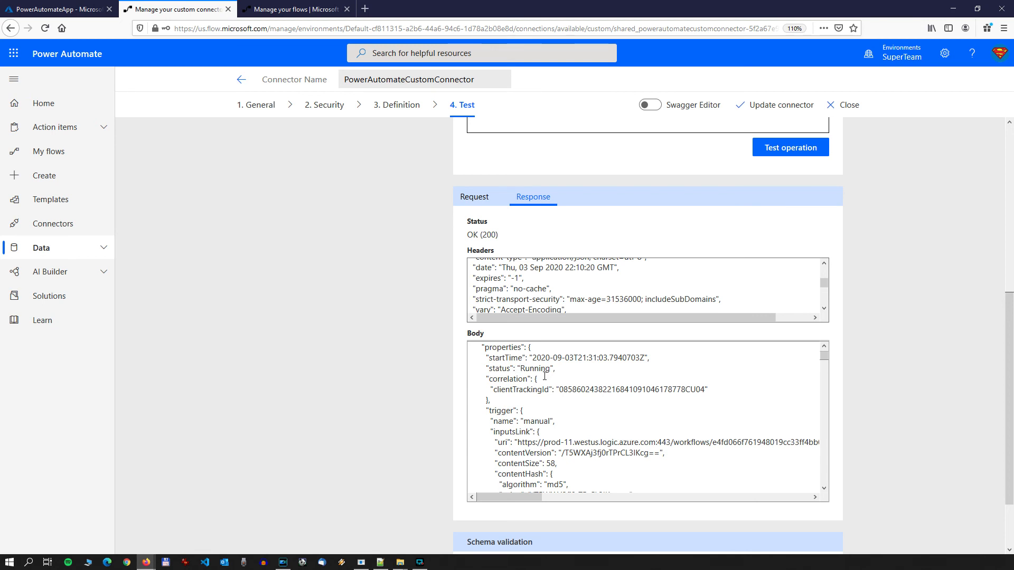
scroll(545, 376, down, 10)
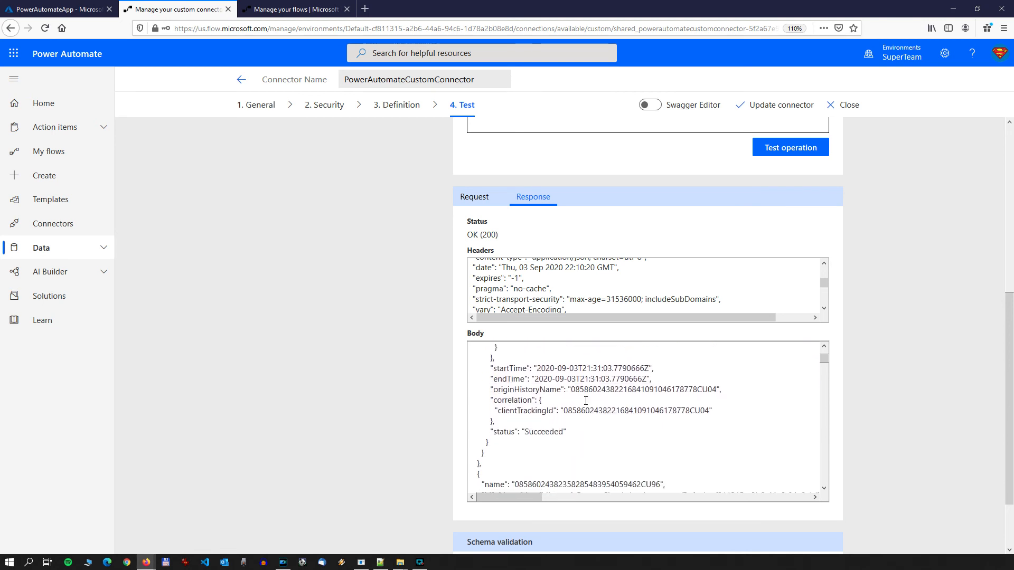
scroll(585, 401, down, 6)
scroll(532, 422, down, 10)
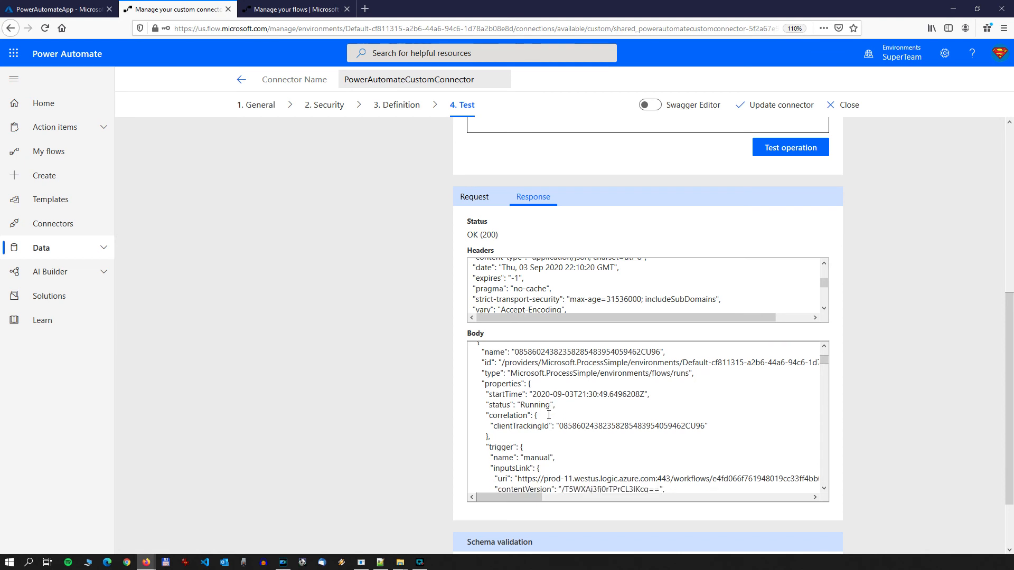
scroll(579, 411, down, 4)
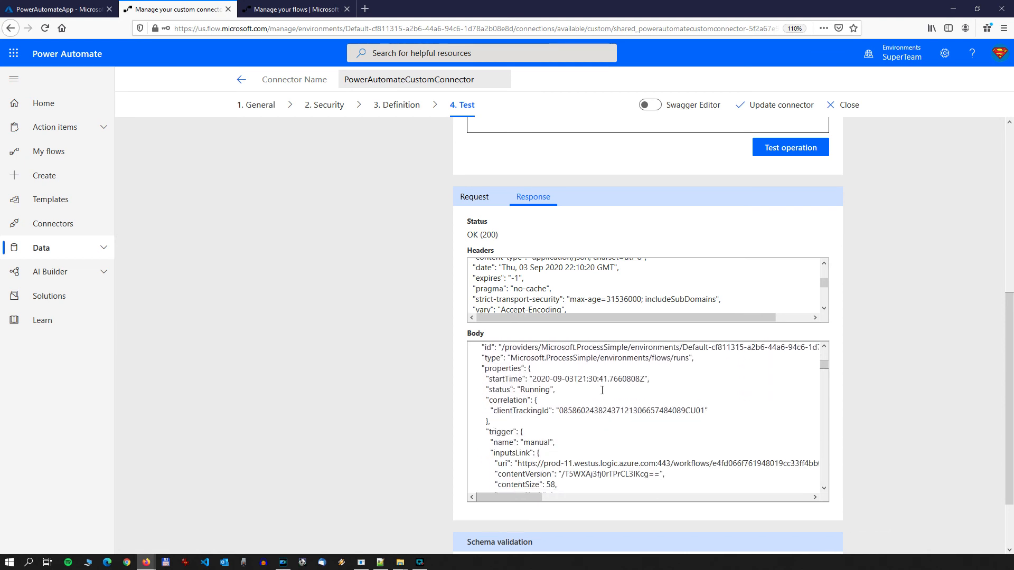
key(ctrl+Tab)
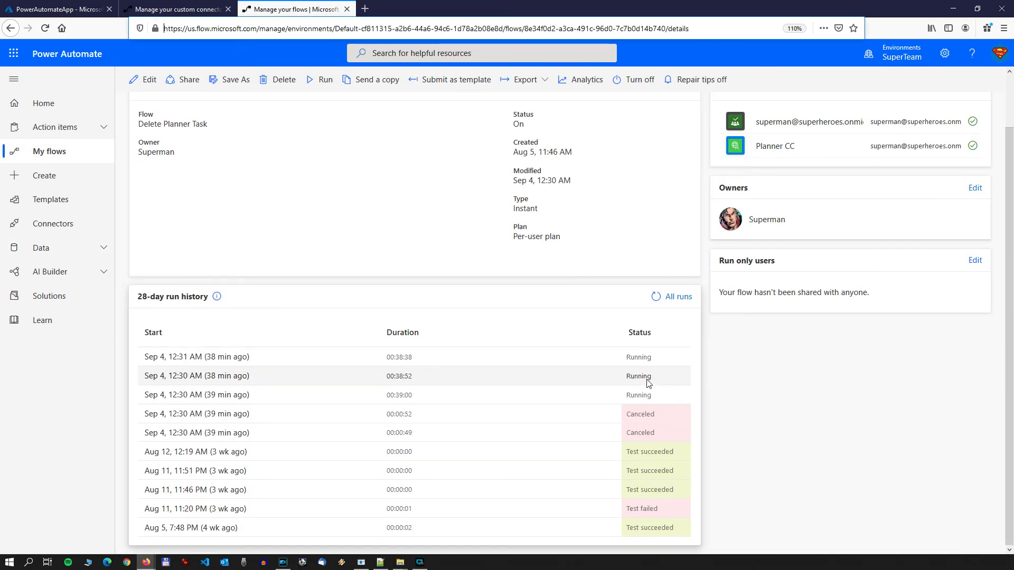
click(198, 13)
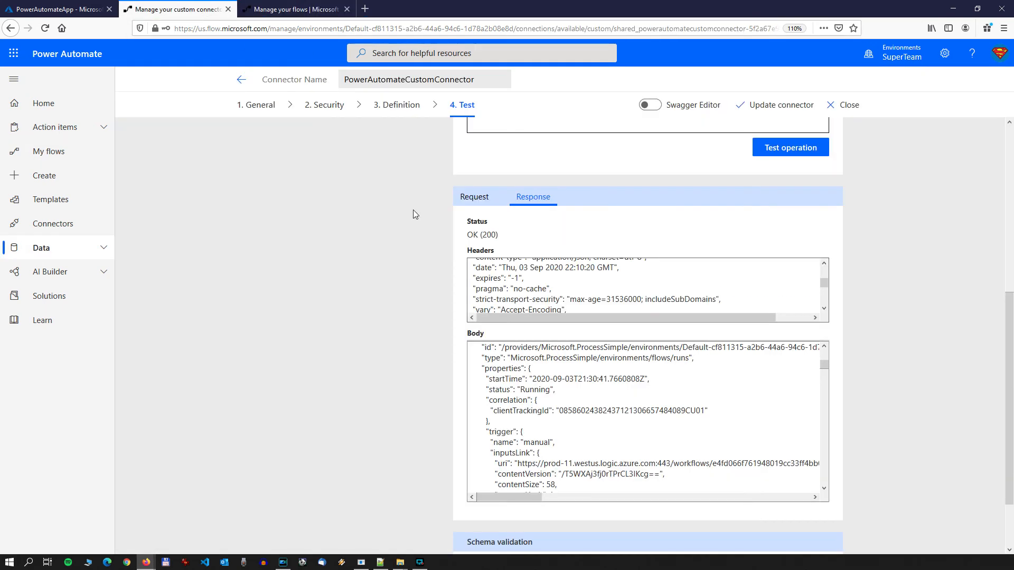
Step: Begin the GetFlowRuns test's $filter expression with status eq ' and leave the value open
scroll(645, 367, up, 3)
scroll(859, 374, up, 5)
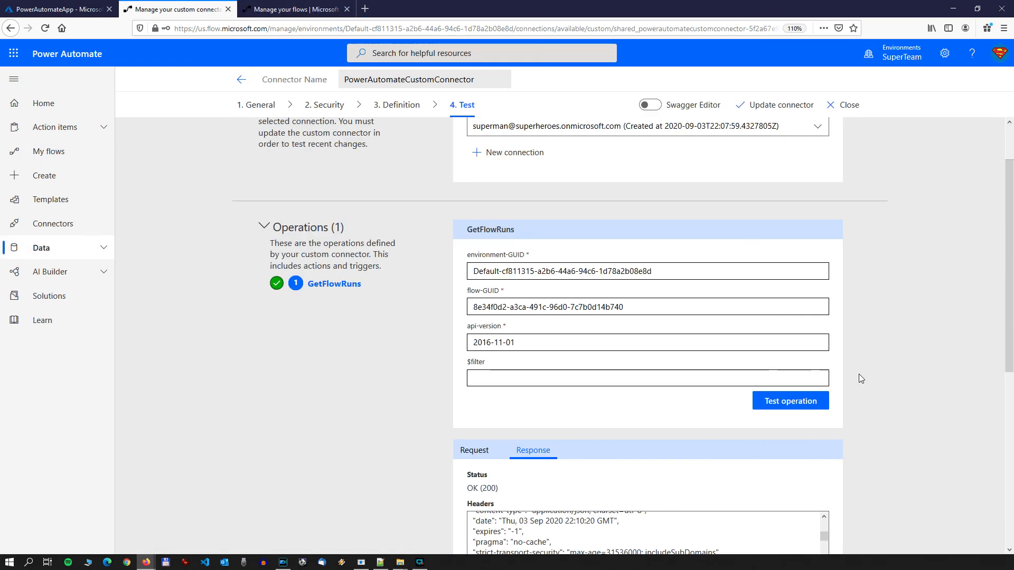
scroll(857, 372, down, 2)
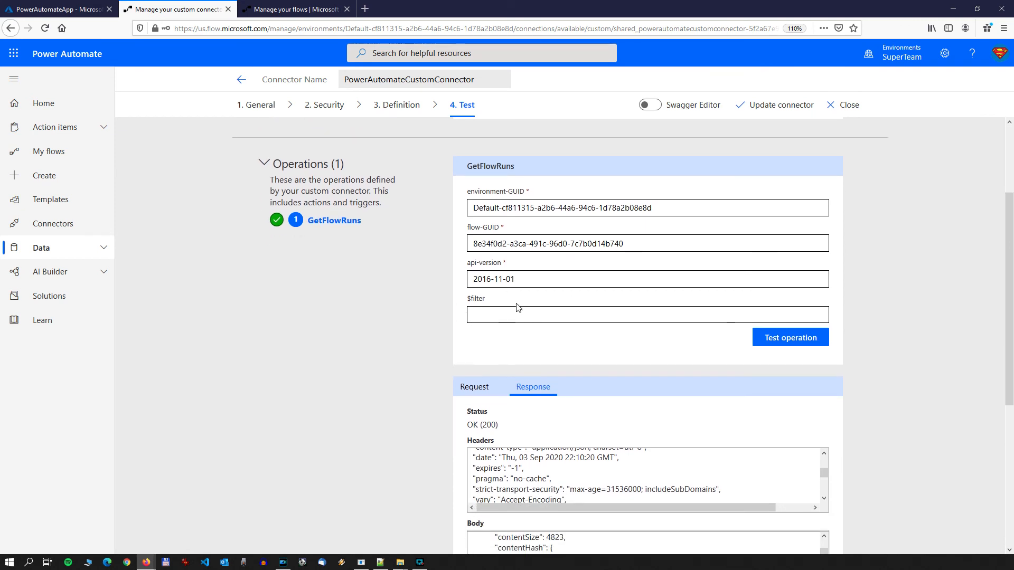
click(502, 315)
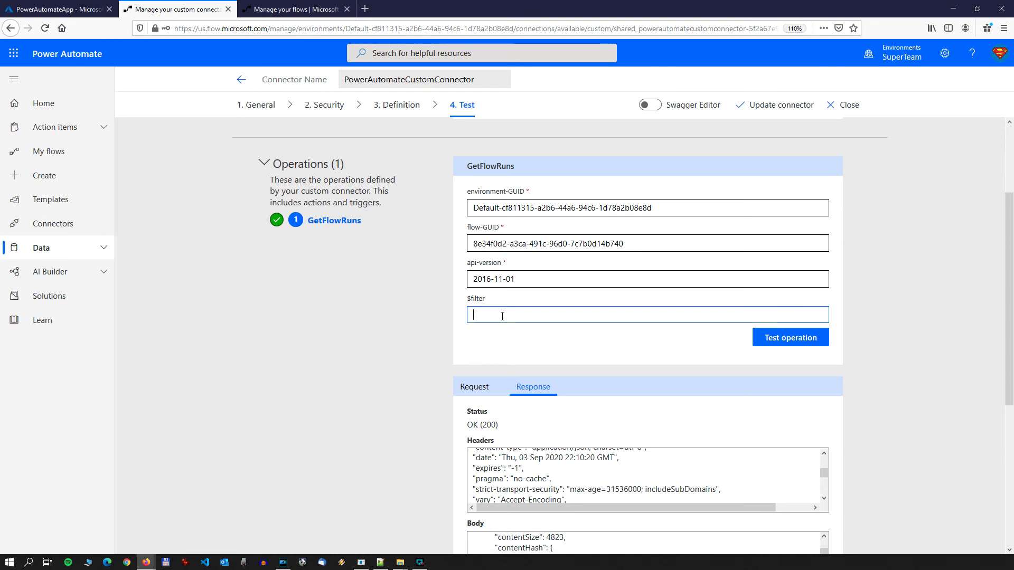
text(status e)
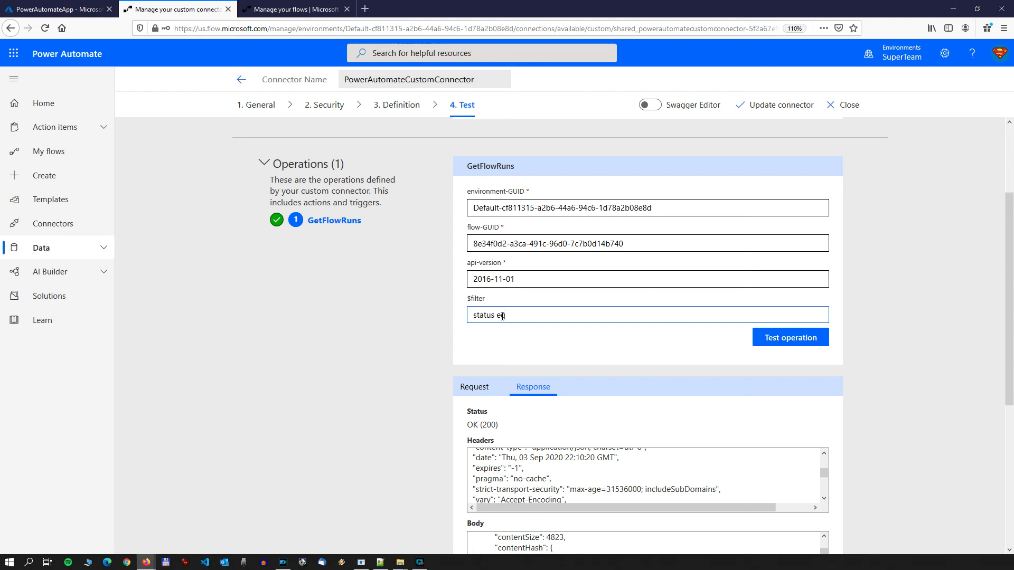
text(q ')
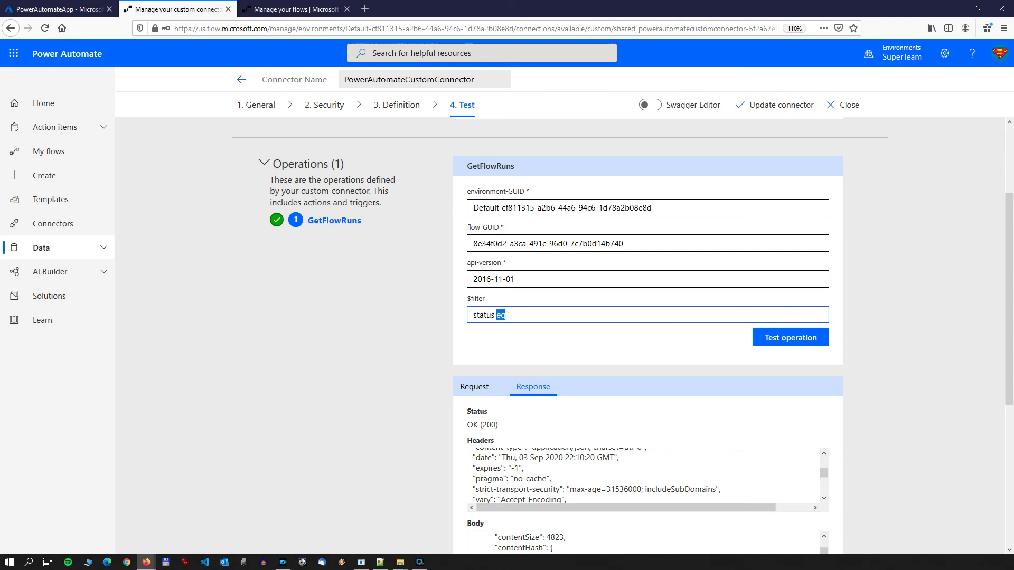
Step: Check the response body for the status property and the way its value is written
click(501, 315)
scroll(949, 407, down, 5)
scroll(894, 405, up, 3)
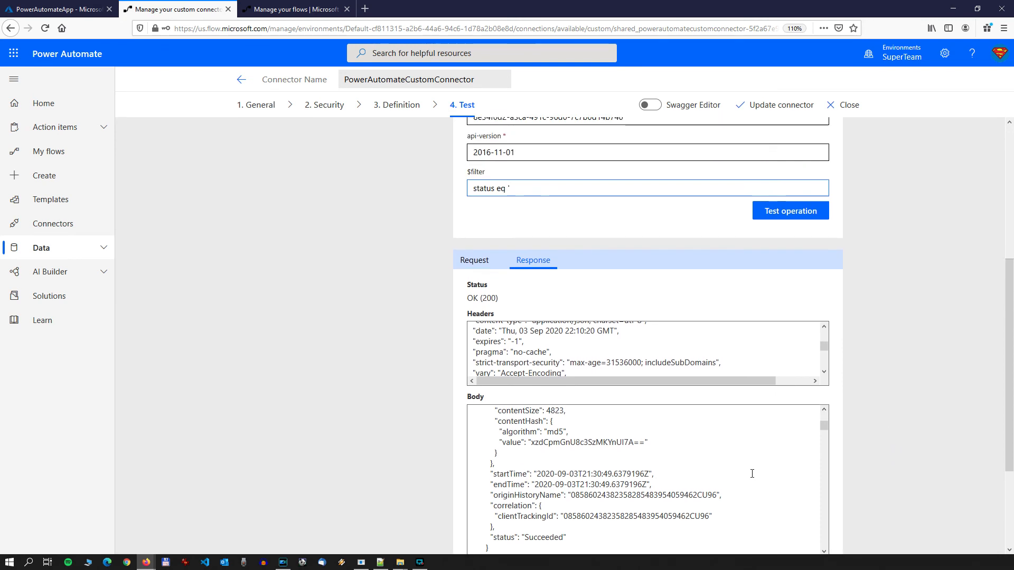
scroll(753, 474, up, 10)
scroll(904, 429, down, 3)
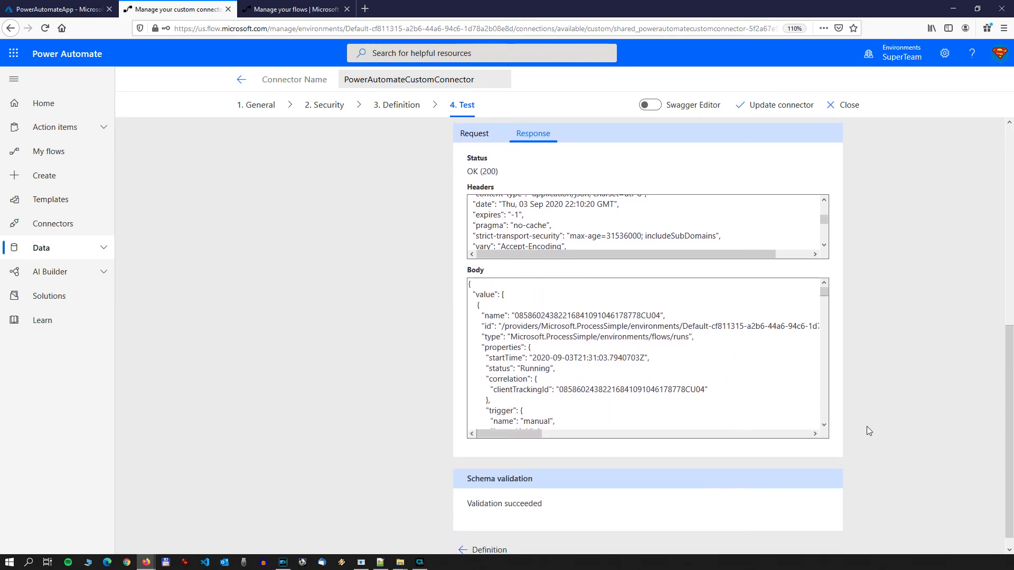
double_click(496, 368)
double_click(533, 368)
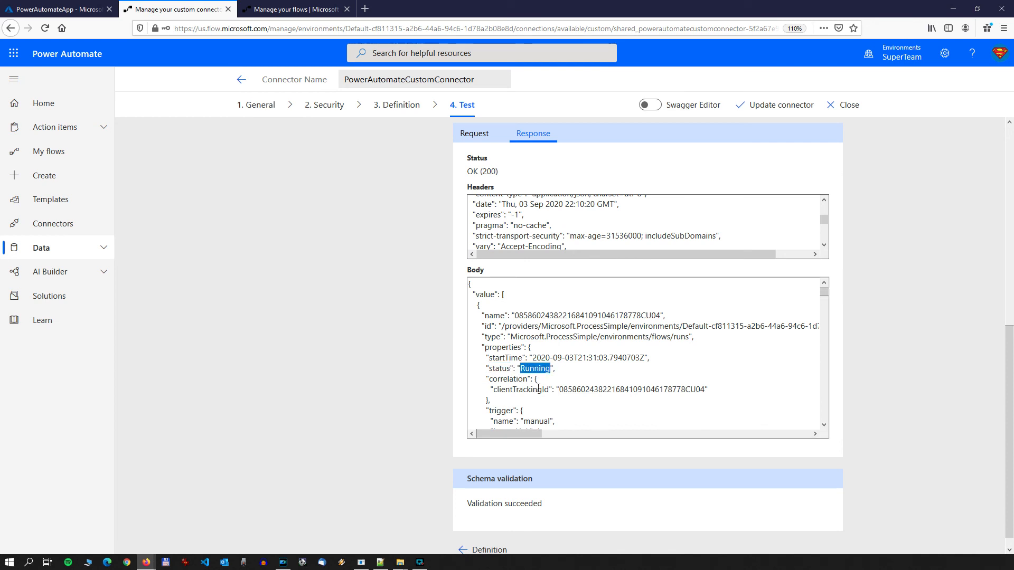
scroll(900, 306, up, 3)
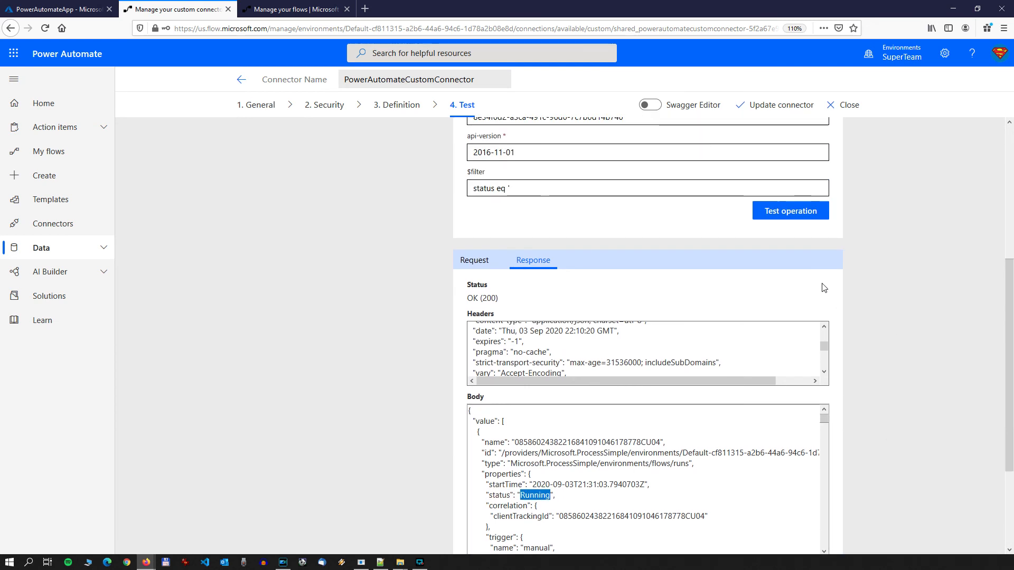
Step: Complete the $filter expression as status eq 'failed' and test the GetFlowRuns operation with it
click(534, 189)
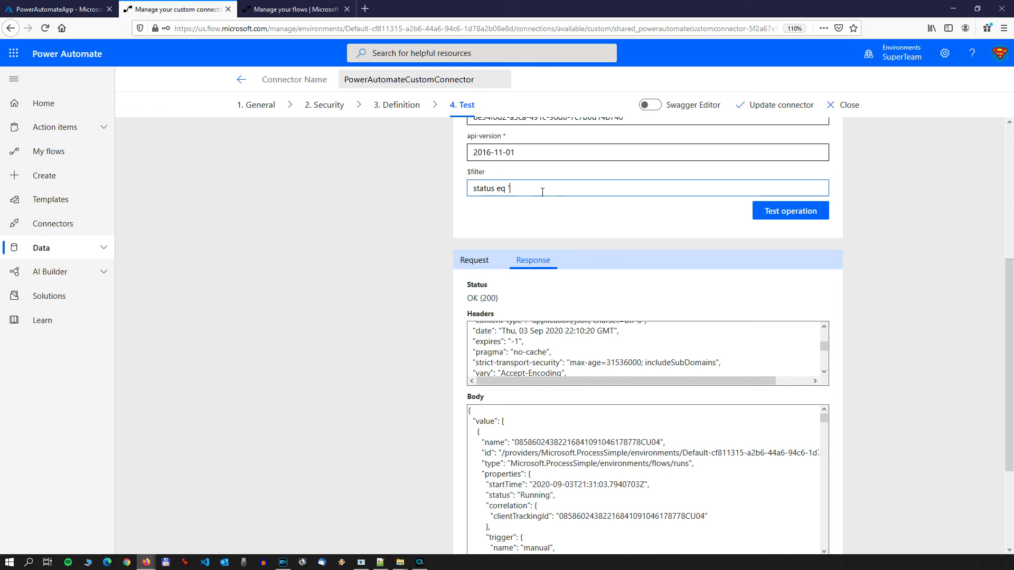
text(ailed)
scroll(605, 204, up, 4)
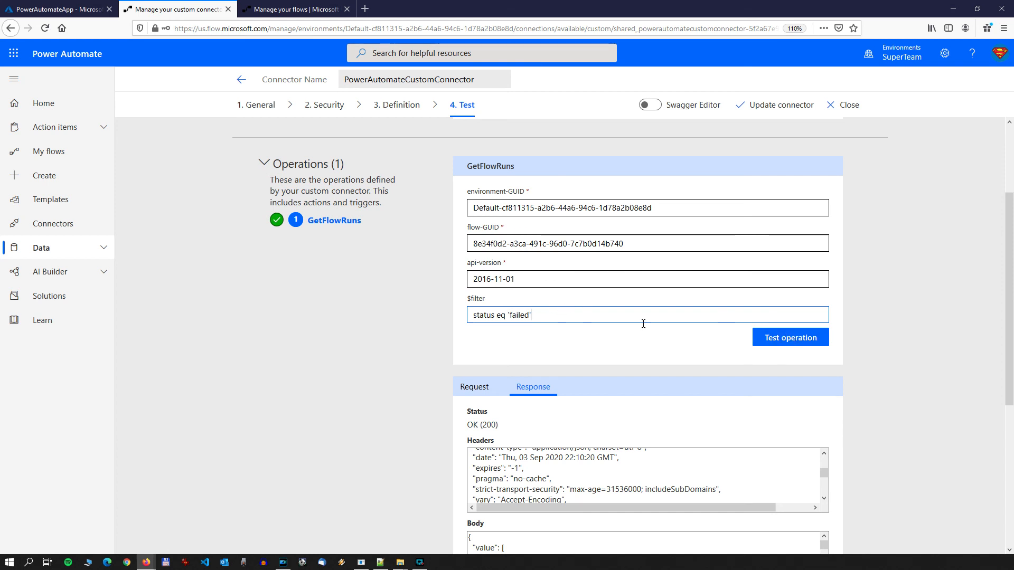
click(791, 338)
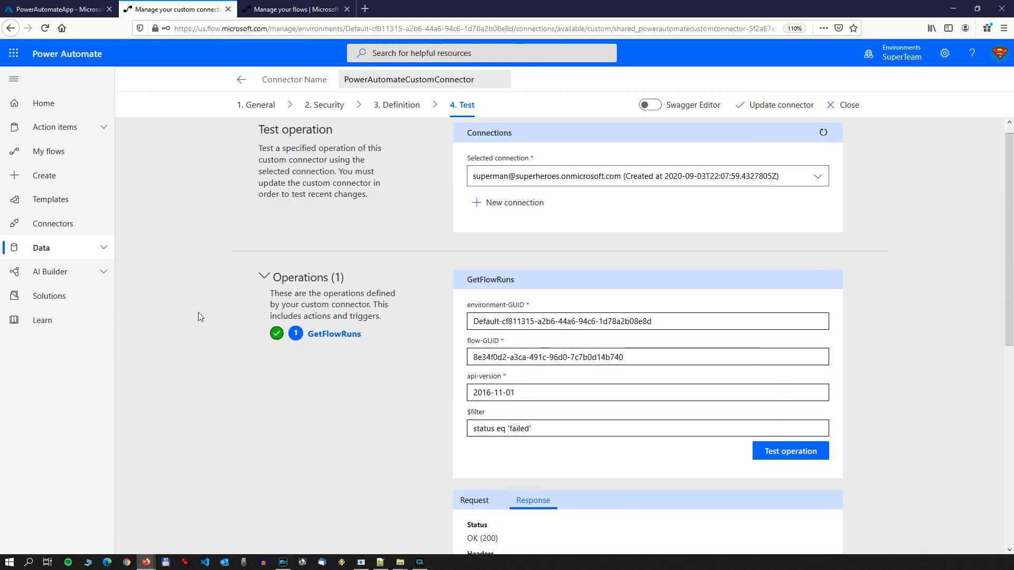
Step: Examine the status of each run returned in the response body against the filter, through to the schema validation
scroll(919, 257, down, 10)
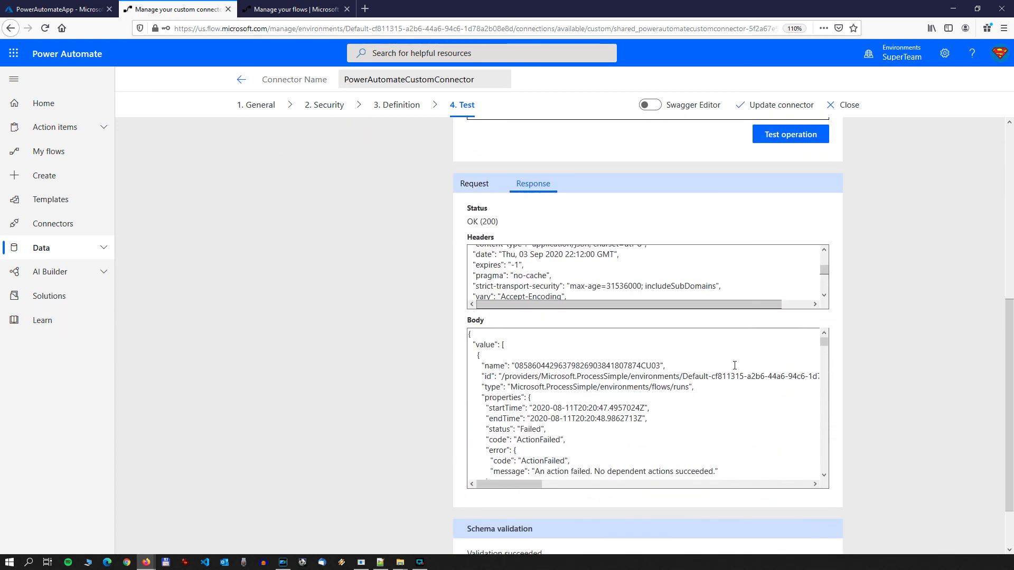
drag(492, 429, 576, 430)
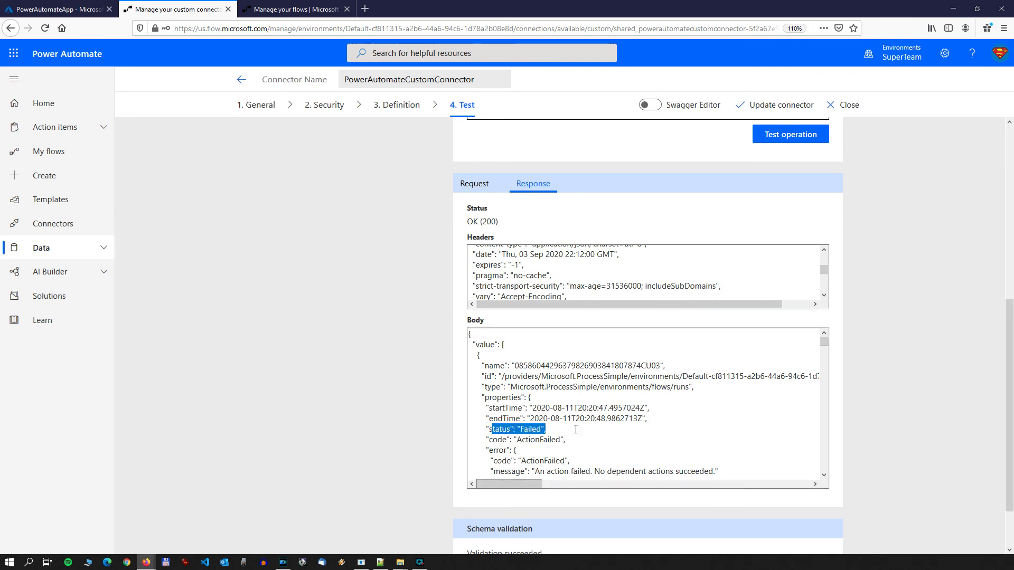
scroll(592, 423, down, 15)
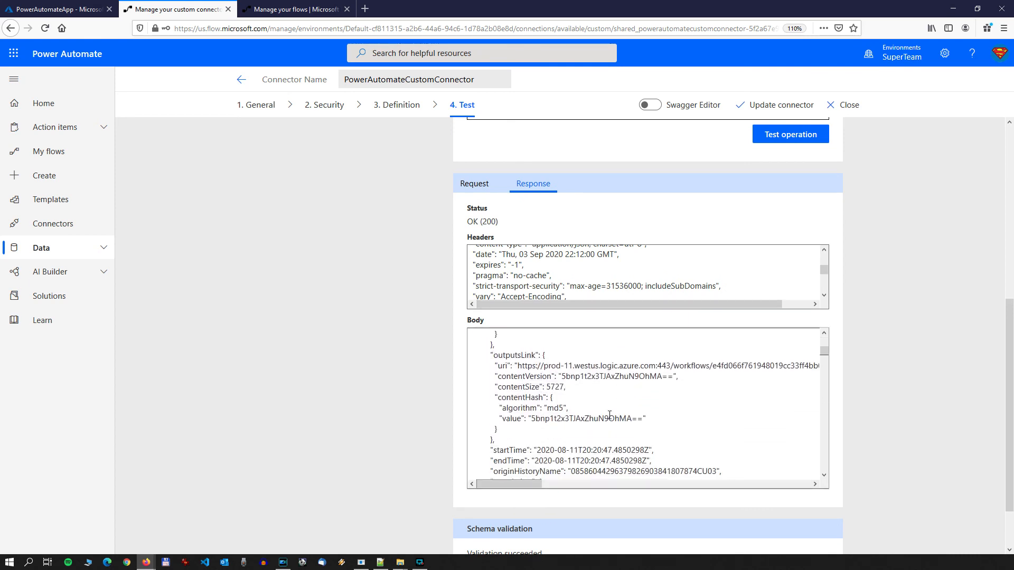
scroll(610, 416, down, 5)
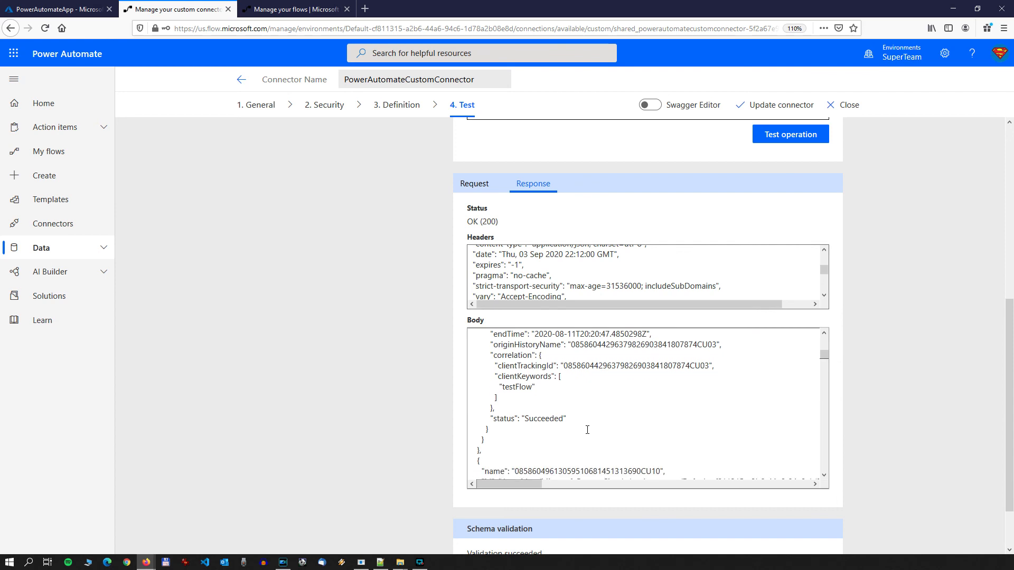
scroll(587, 429, up, 4)
scroll(591, 420, down, 5)
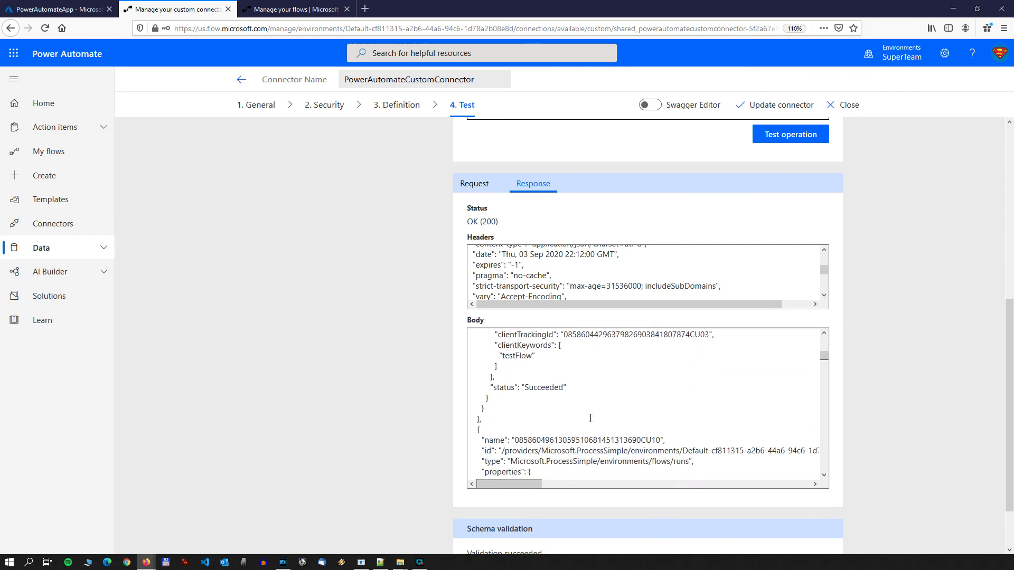
scroll(591, 419, down, 3)
drag(508, 411, 486, 409)
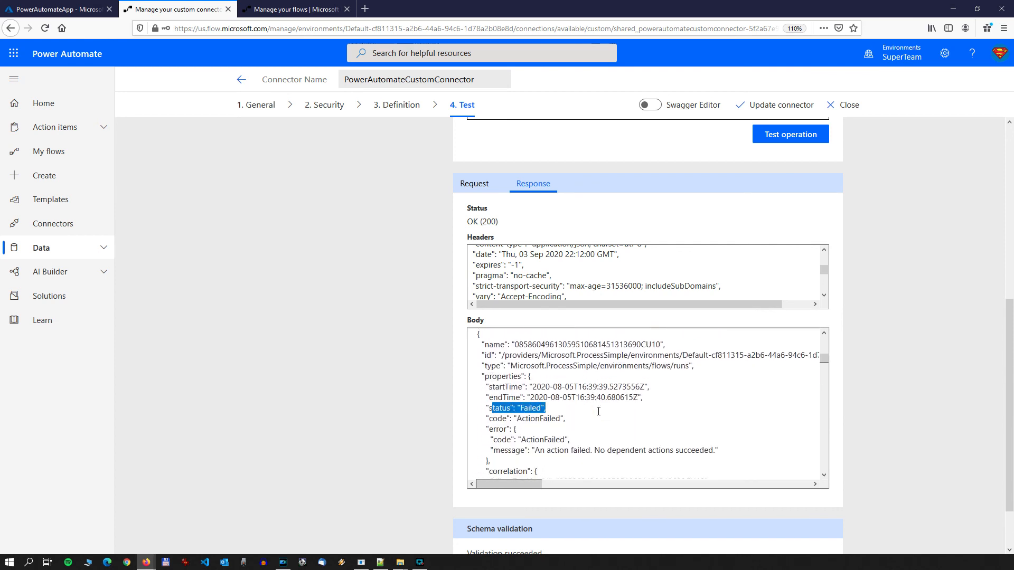
scroll(599, 412, down, 14)
scroll(608, 371, down, 4)
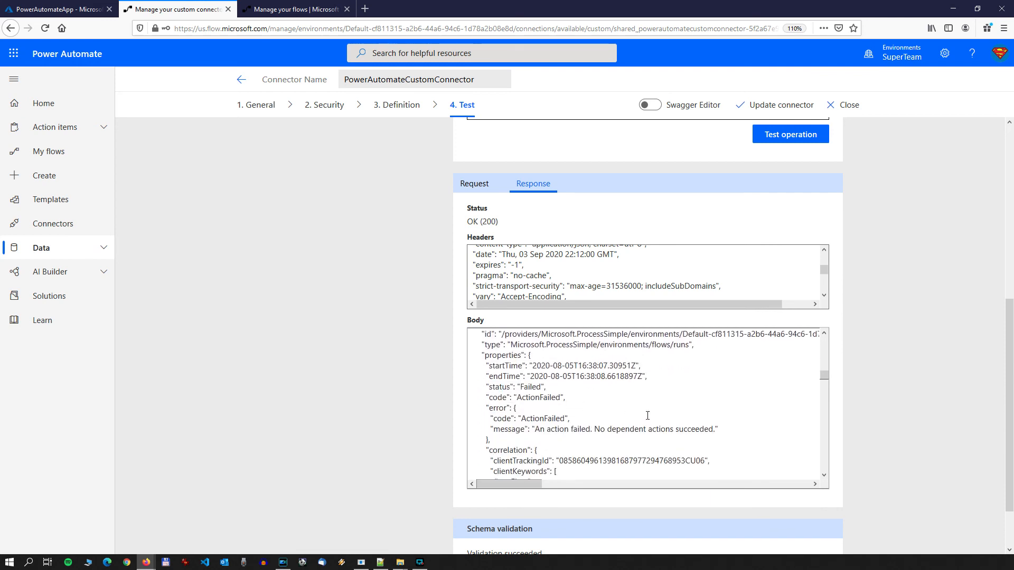
scroll(647, 416, down, 5)
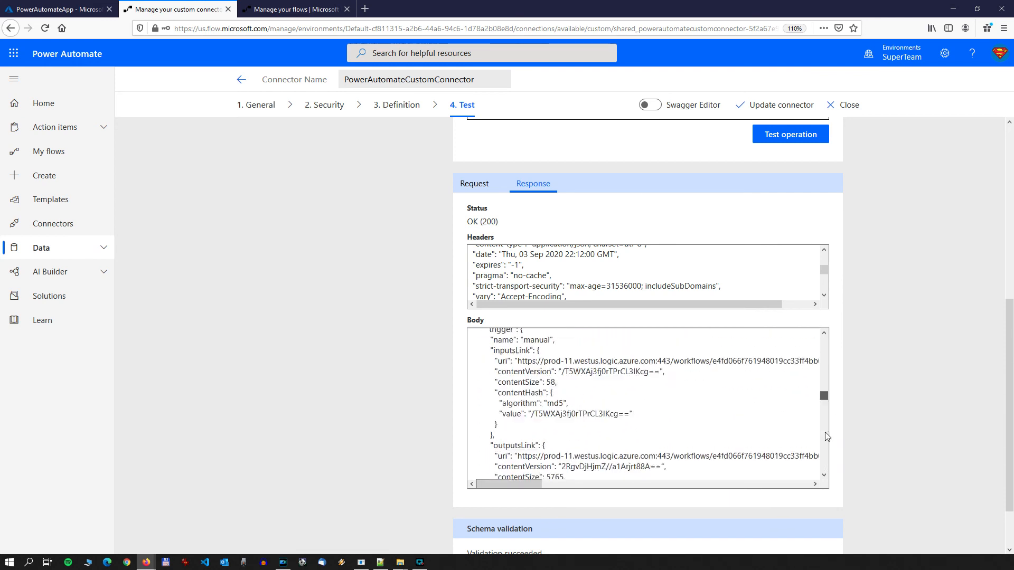
scroll(826, 437, down, 10)
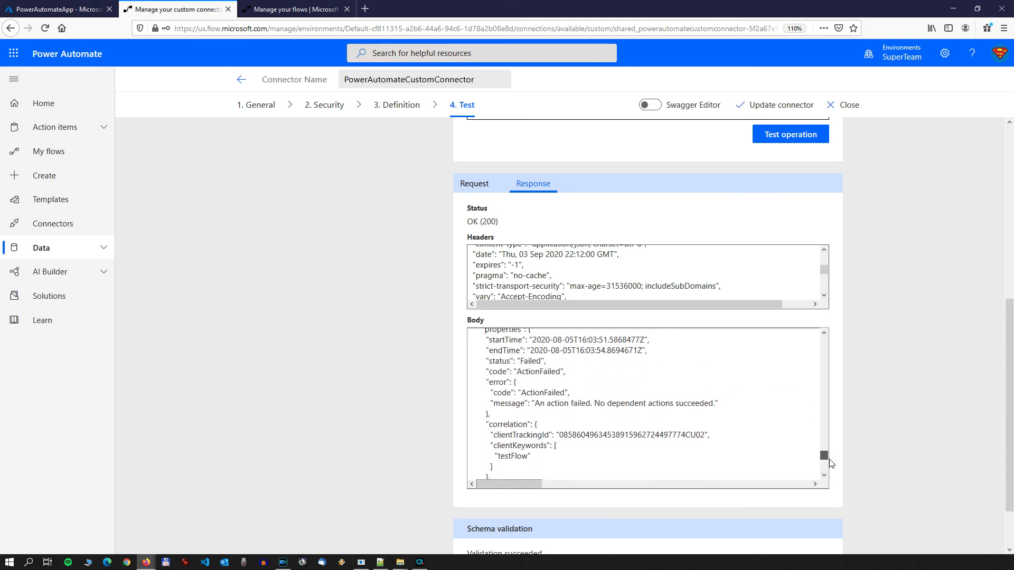
drag(830, 459, 833, 461)
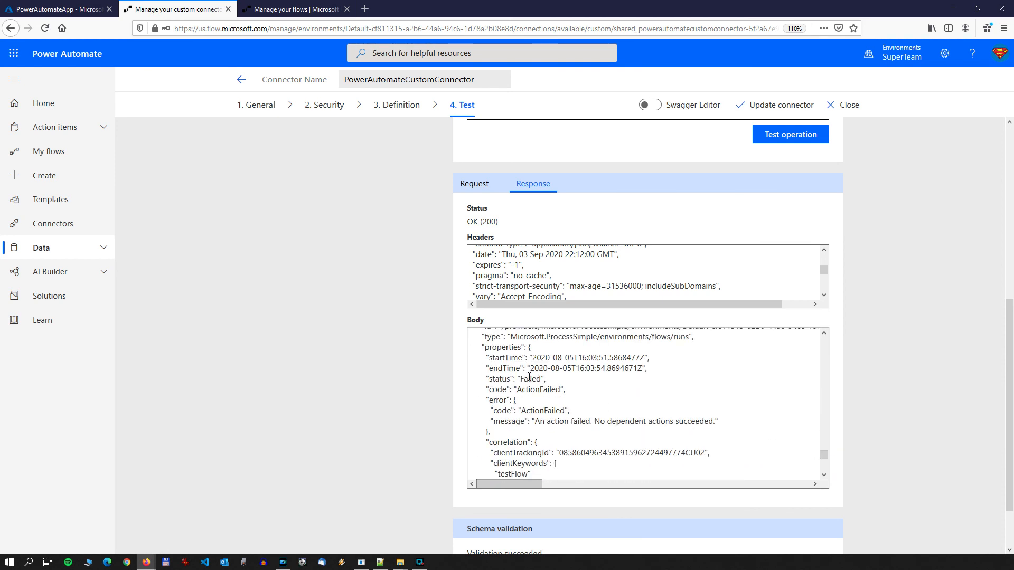
drag(547, 379, 490, 380)
click(603, 383)
scroll(607, 383, up, 2)
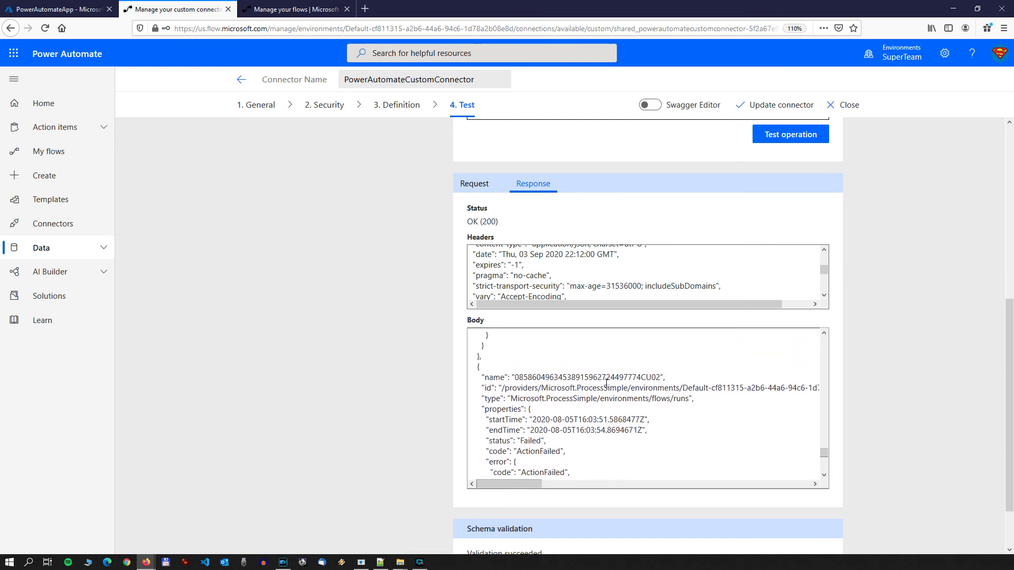
scroll(607, 384, down, 1)
scroll(607, 383, down, 3)
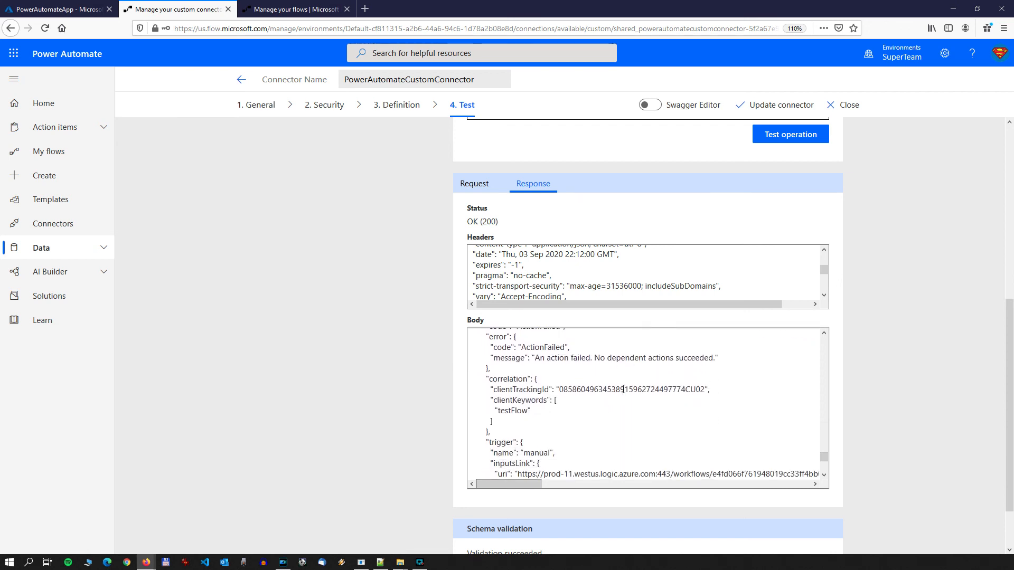
scroll(627, 391, down, 2)
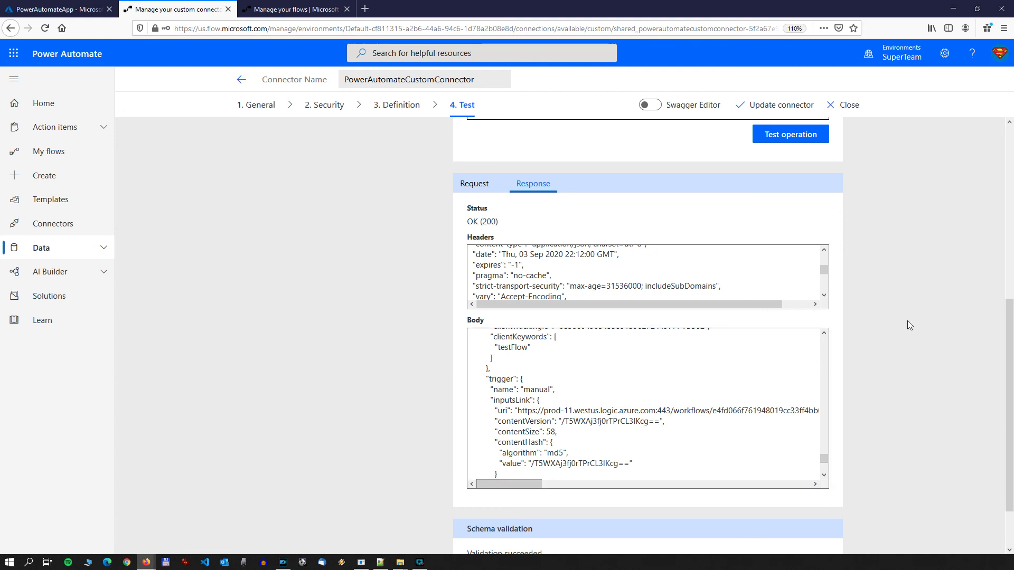
scroll(906, 319, down, 2)
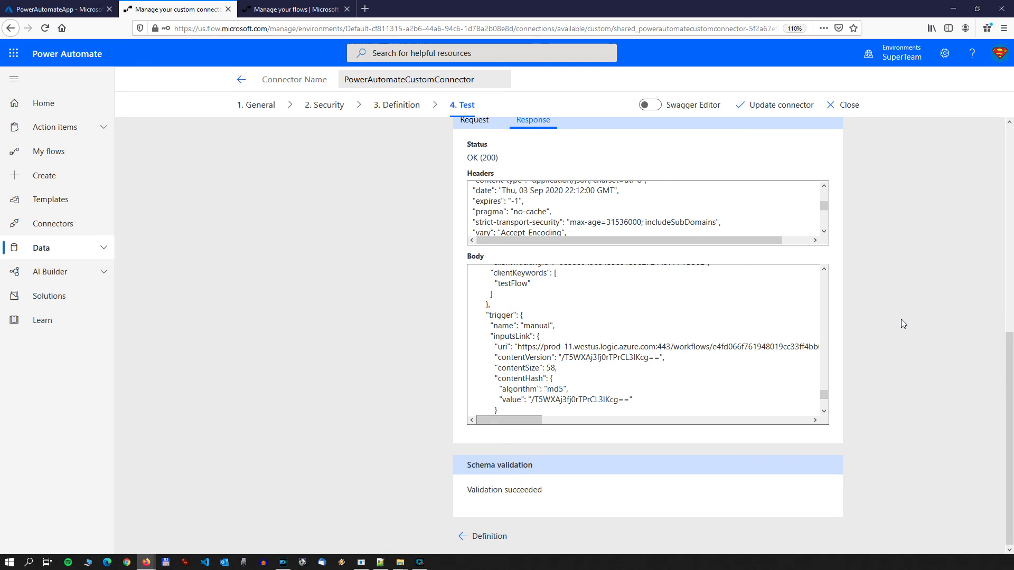
scroll(902, 321, up, 5)
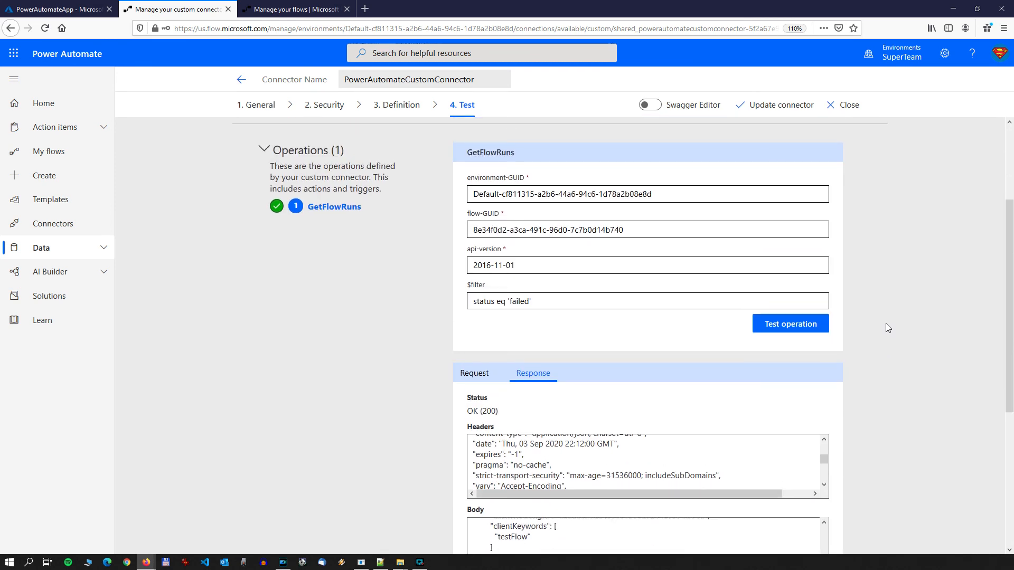